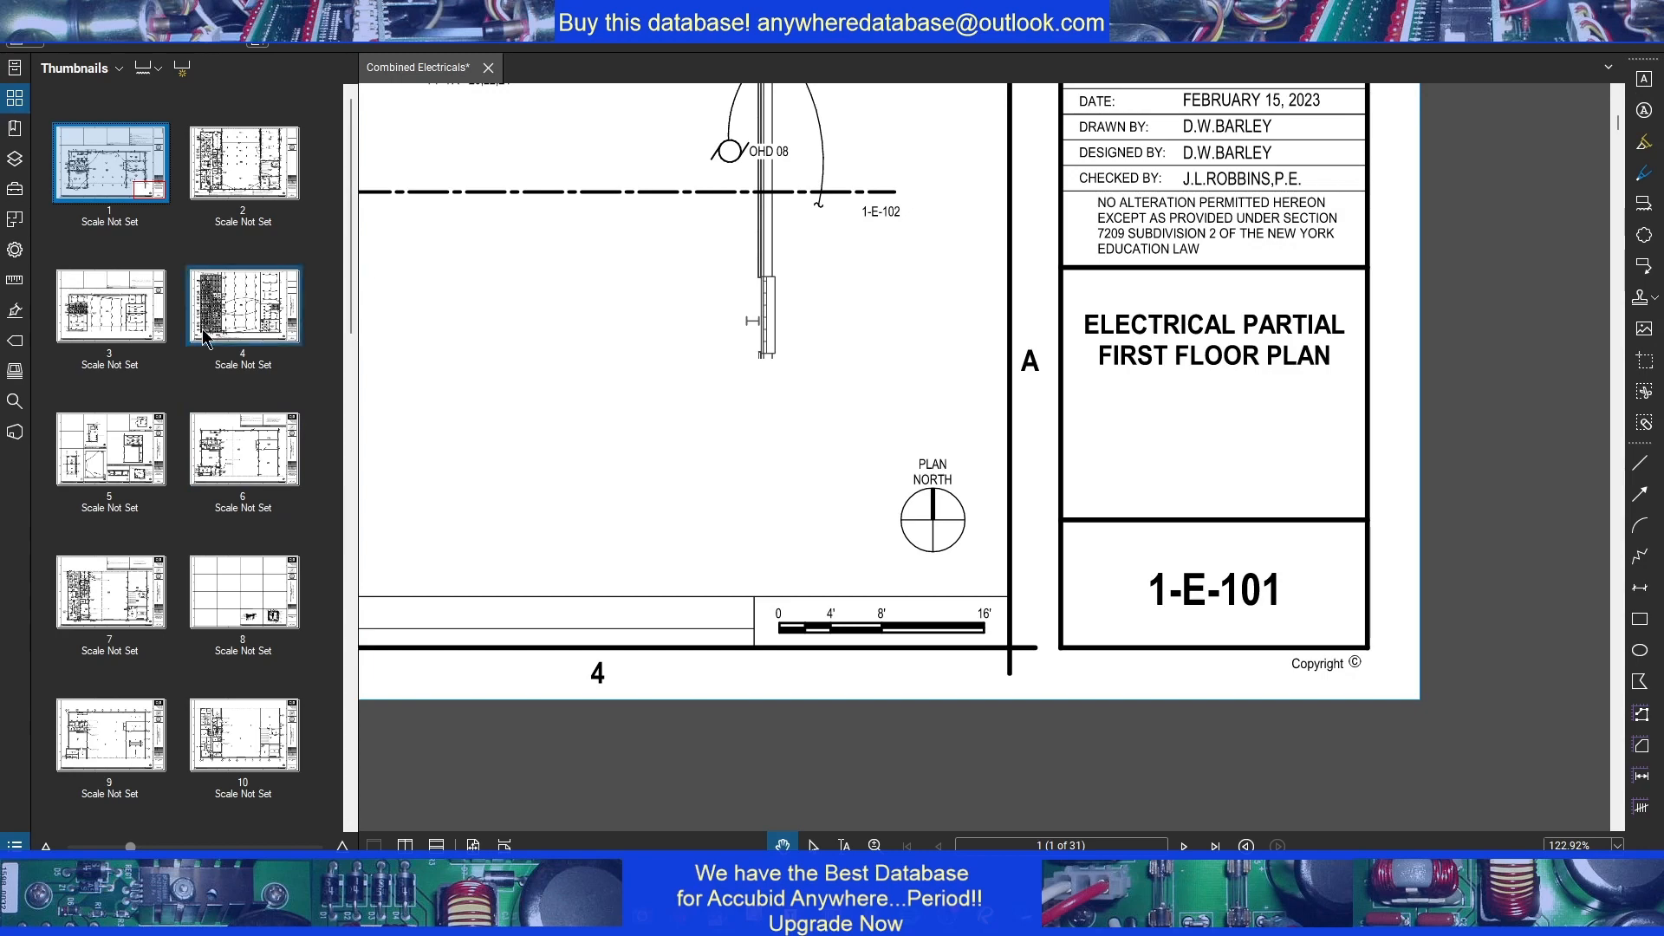
Create page labels for all 31 pages from a page region around the sheet number in the title block
{"action": "left_click", "coordinate": [186, 76]}
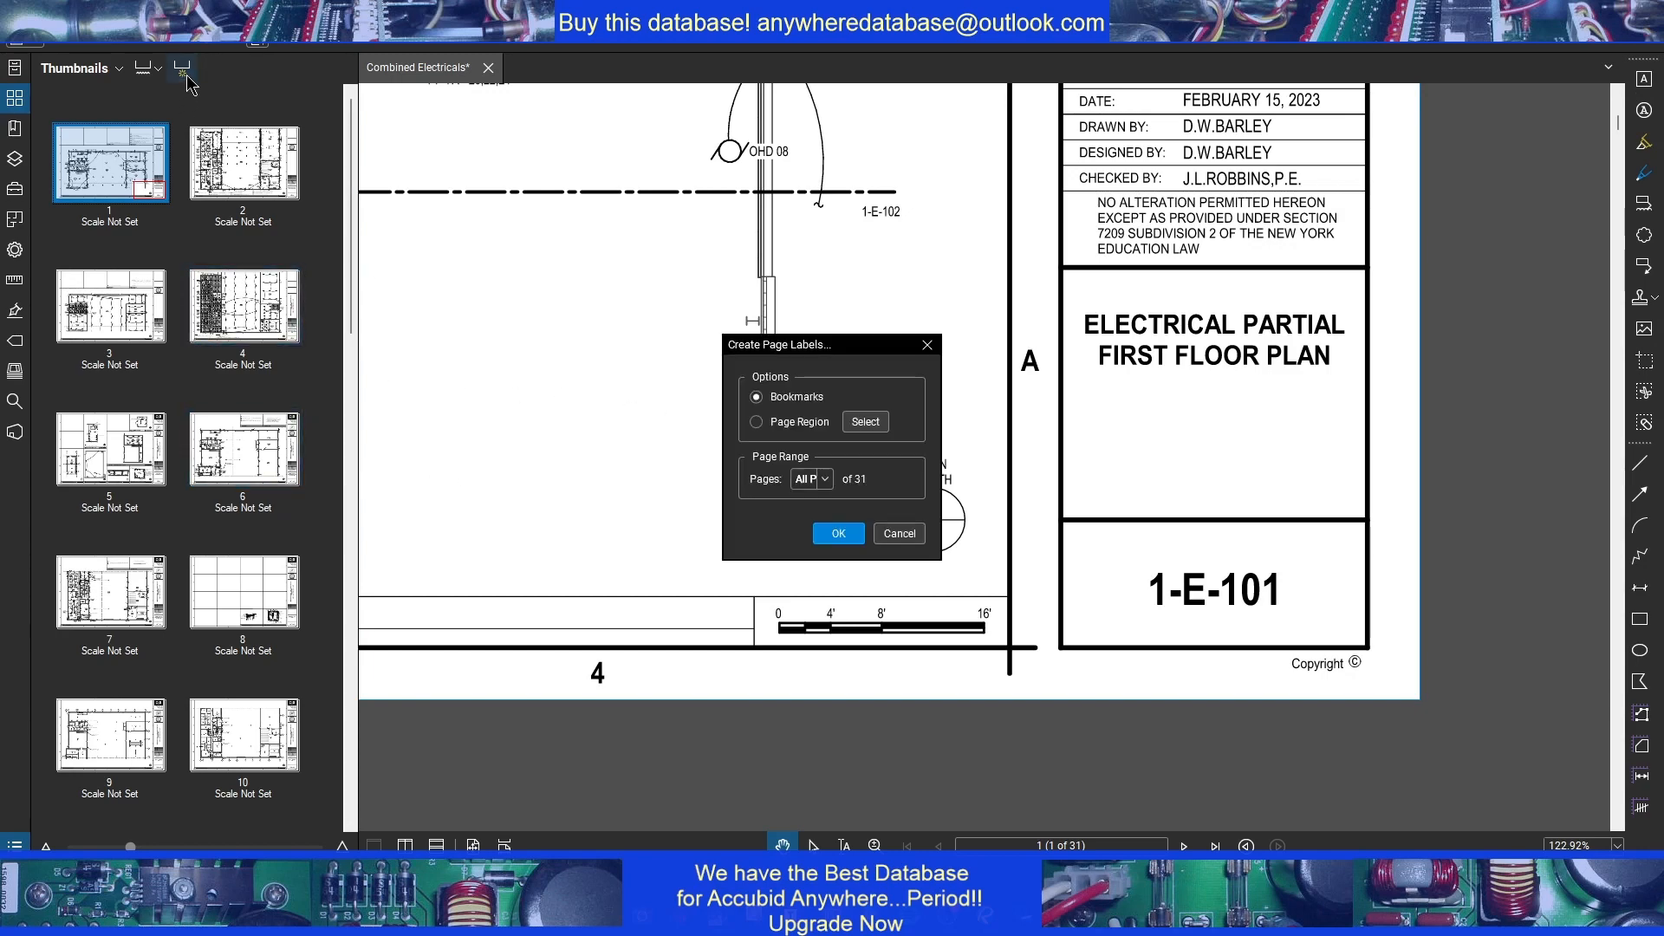
{"action": "left_click", "coordinate": [761, 422]}
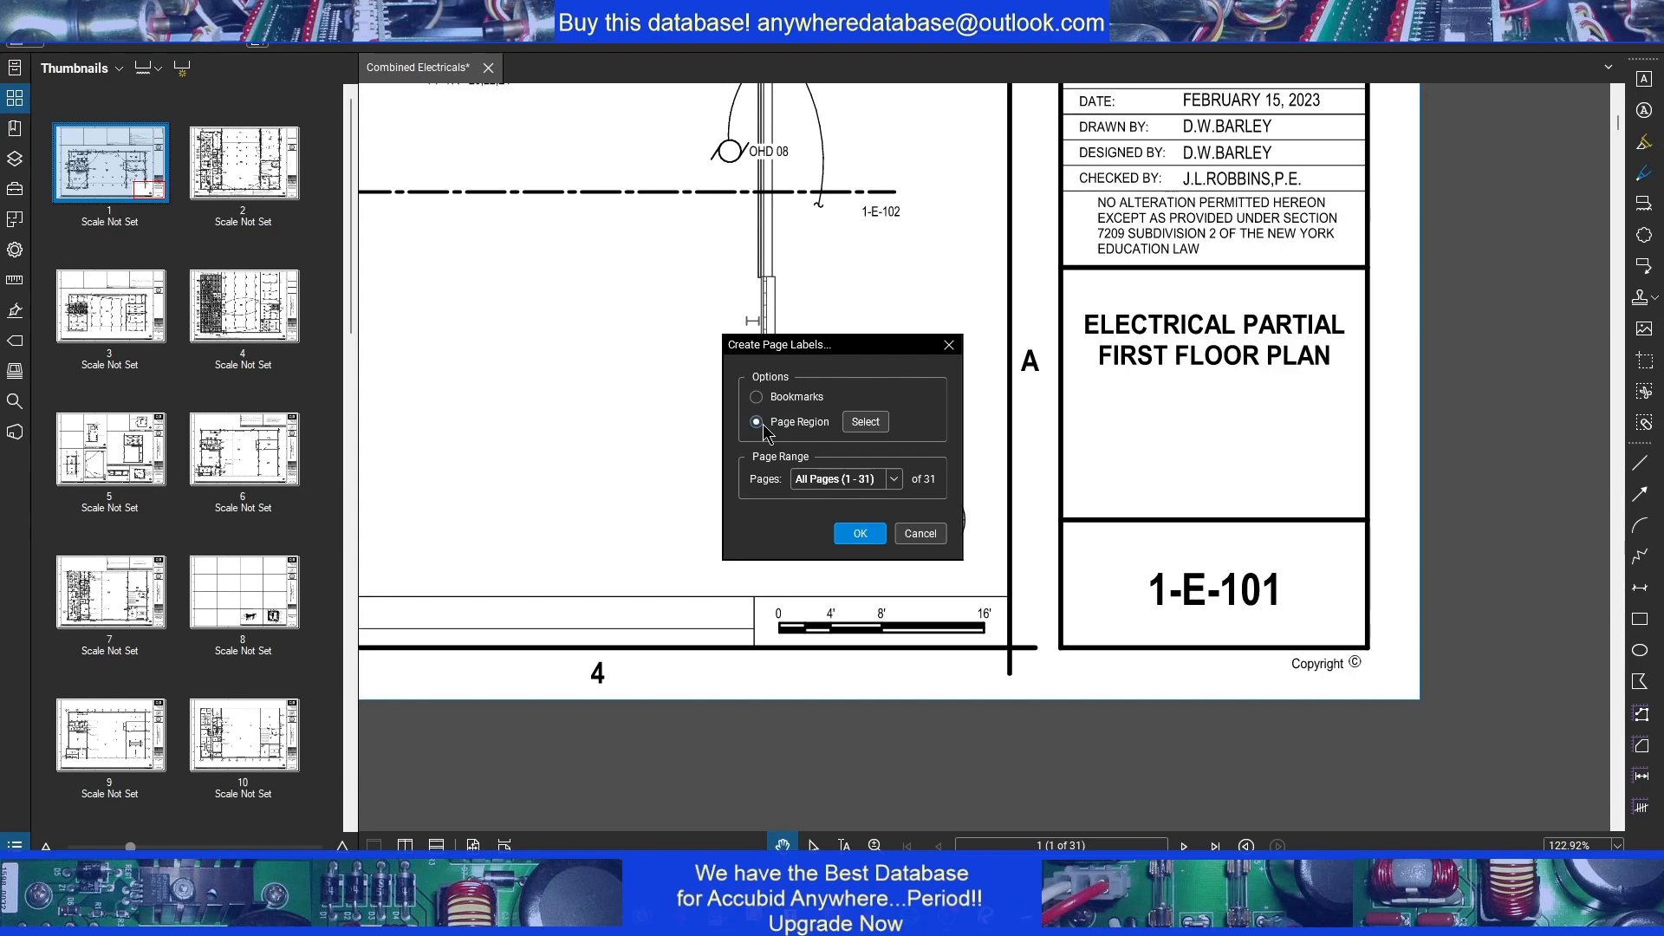
{"action": "left_click", "coordinate": [865, 422]}
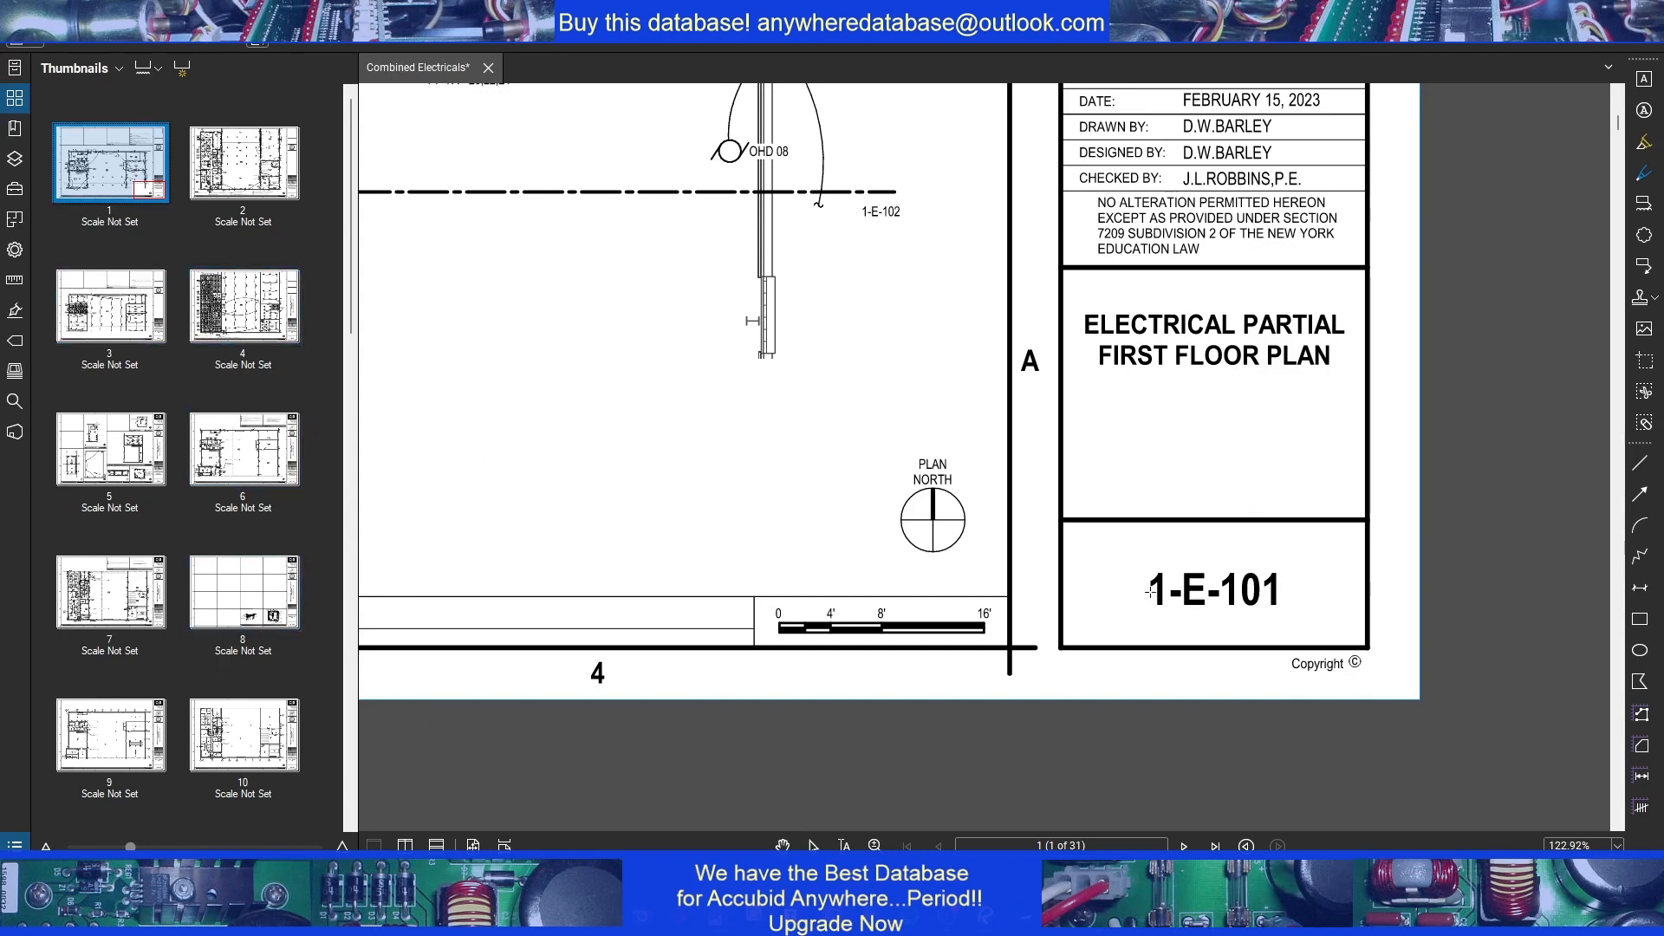
{"action": "left_click_drag", "start_coordinate": [1103, 559], "coordinate": [1320, 626]}
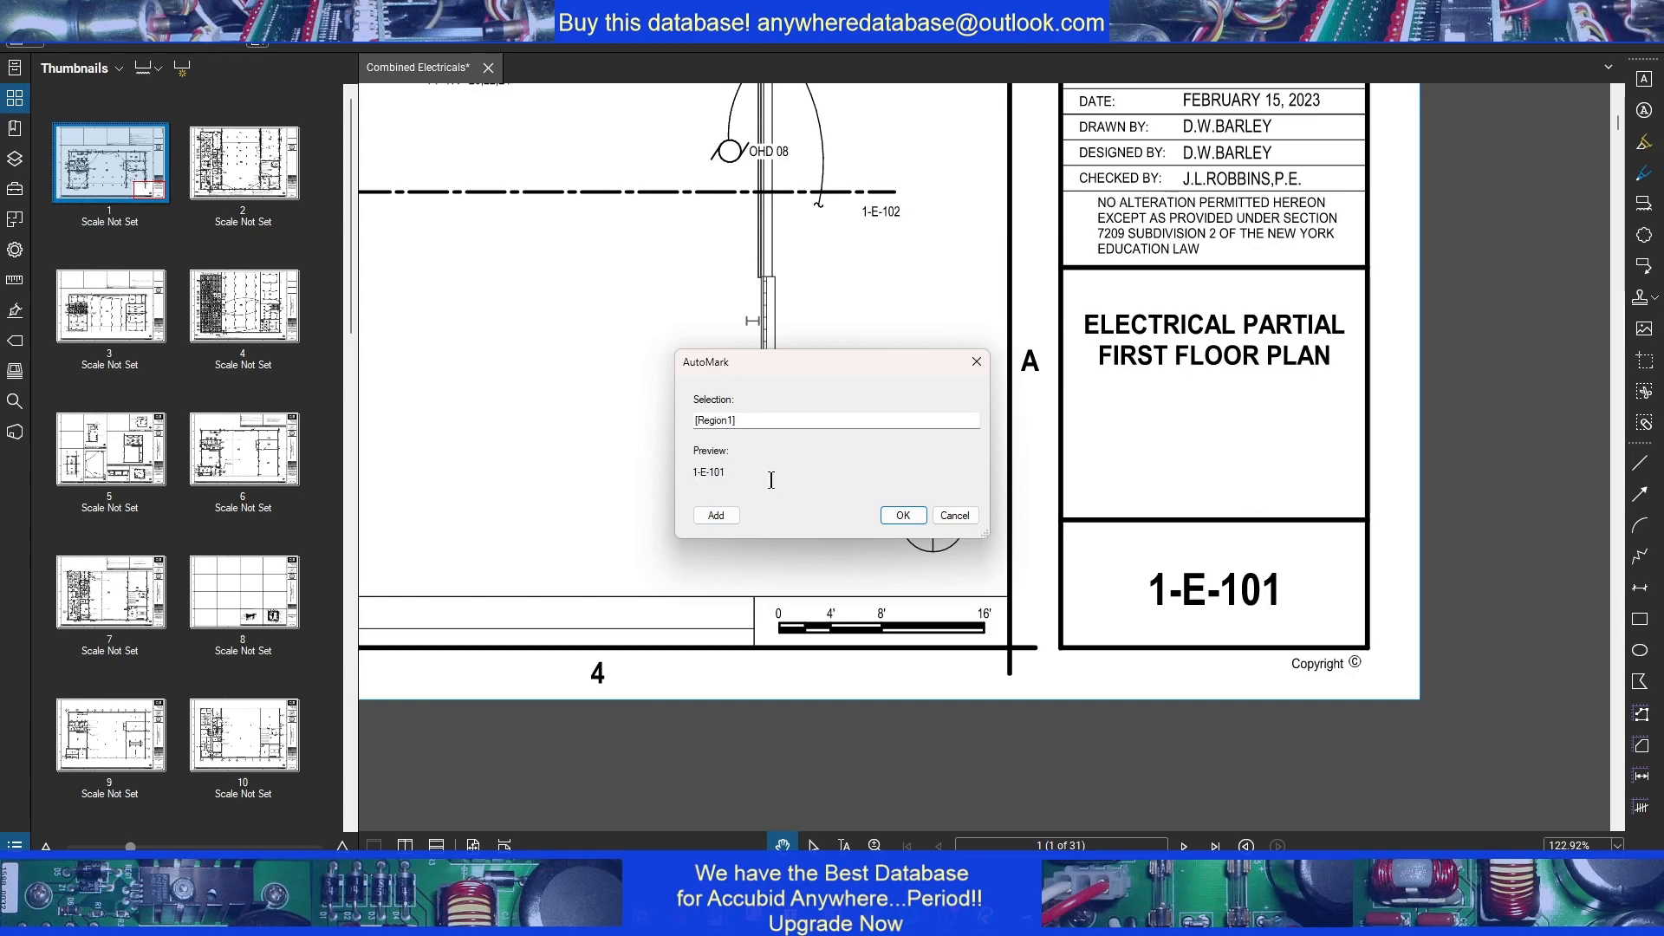
{"action": "left_click", "coordinate": [903, 517]}
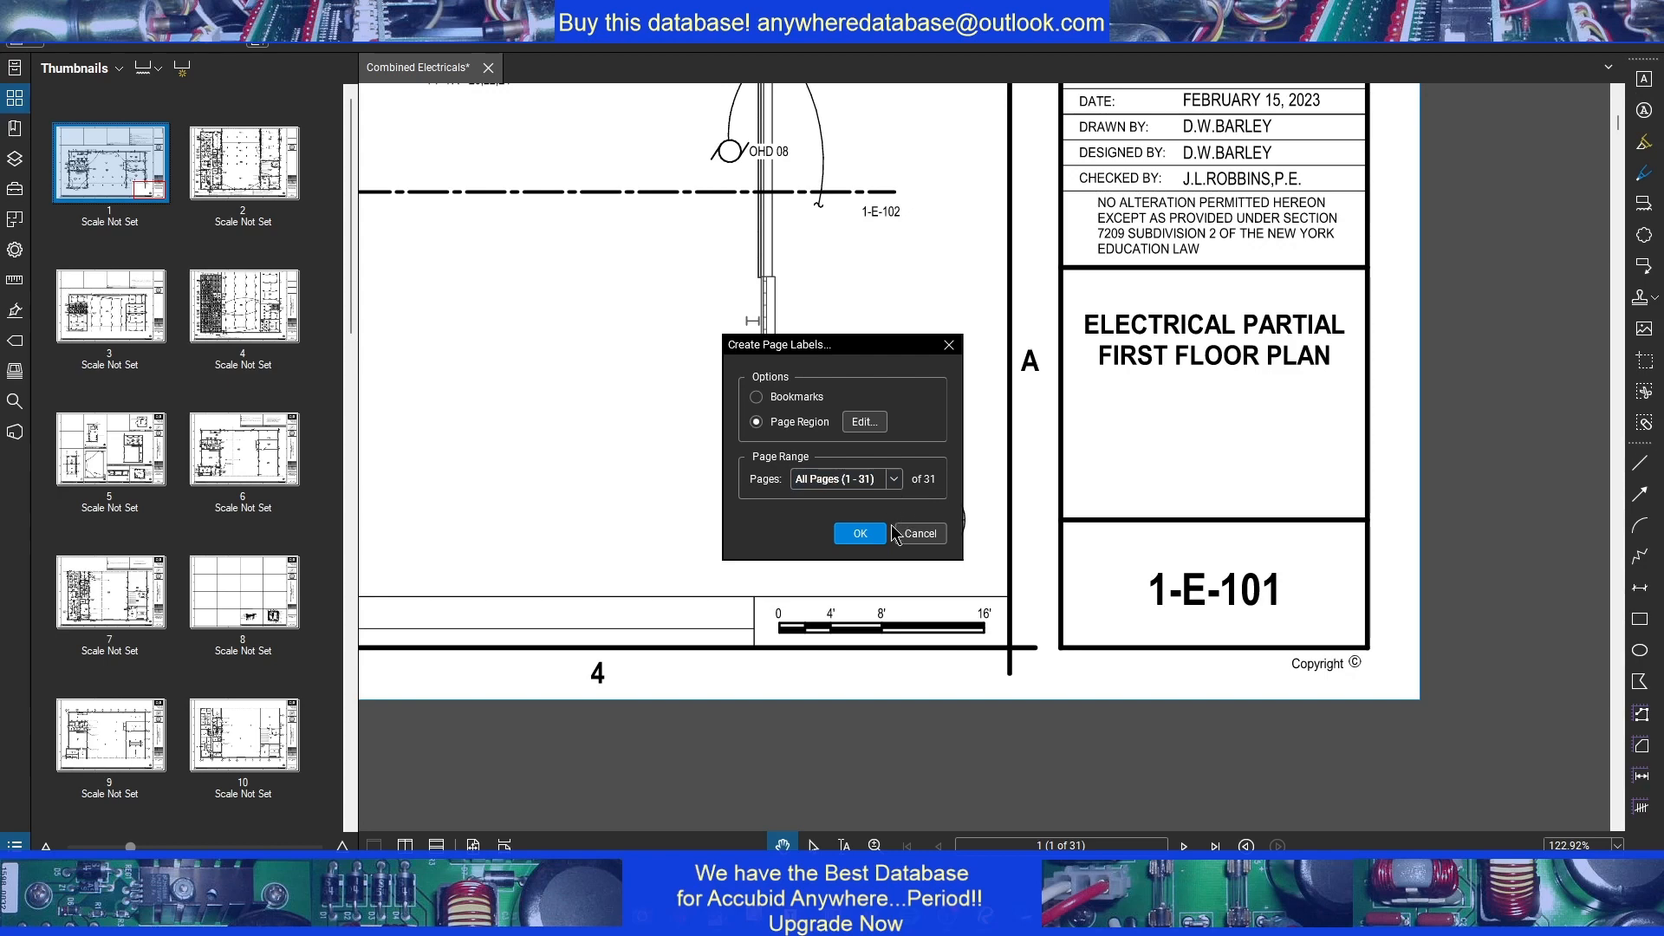
{"action": "left_click", "coordinate": [863, 538]}
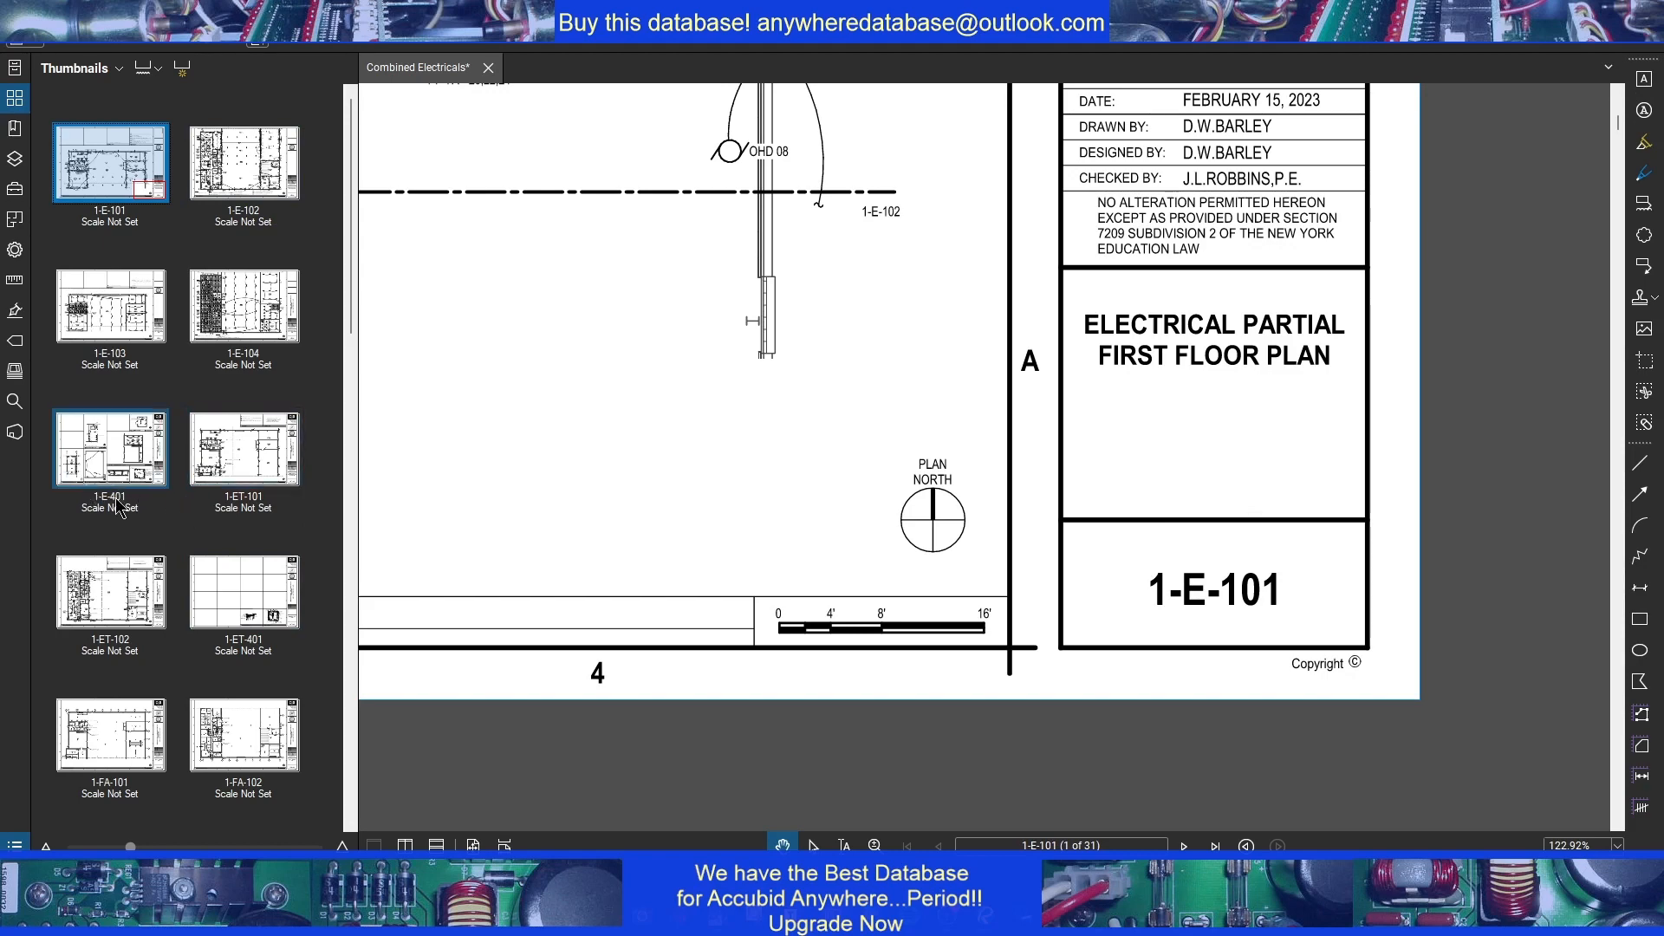
{"action": "scroll", "coordinate": [248, 629], "scroll_direction": "down", "scroll_amount": 10}
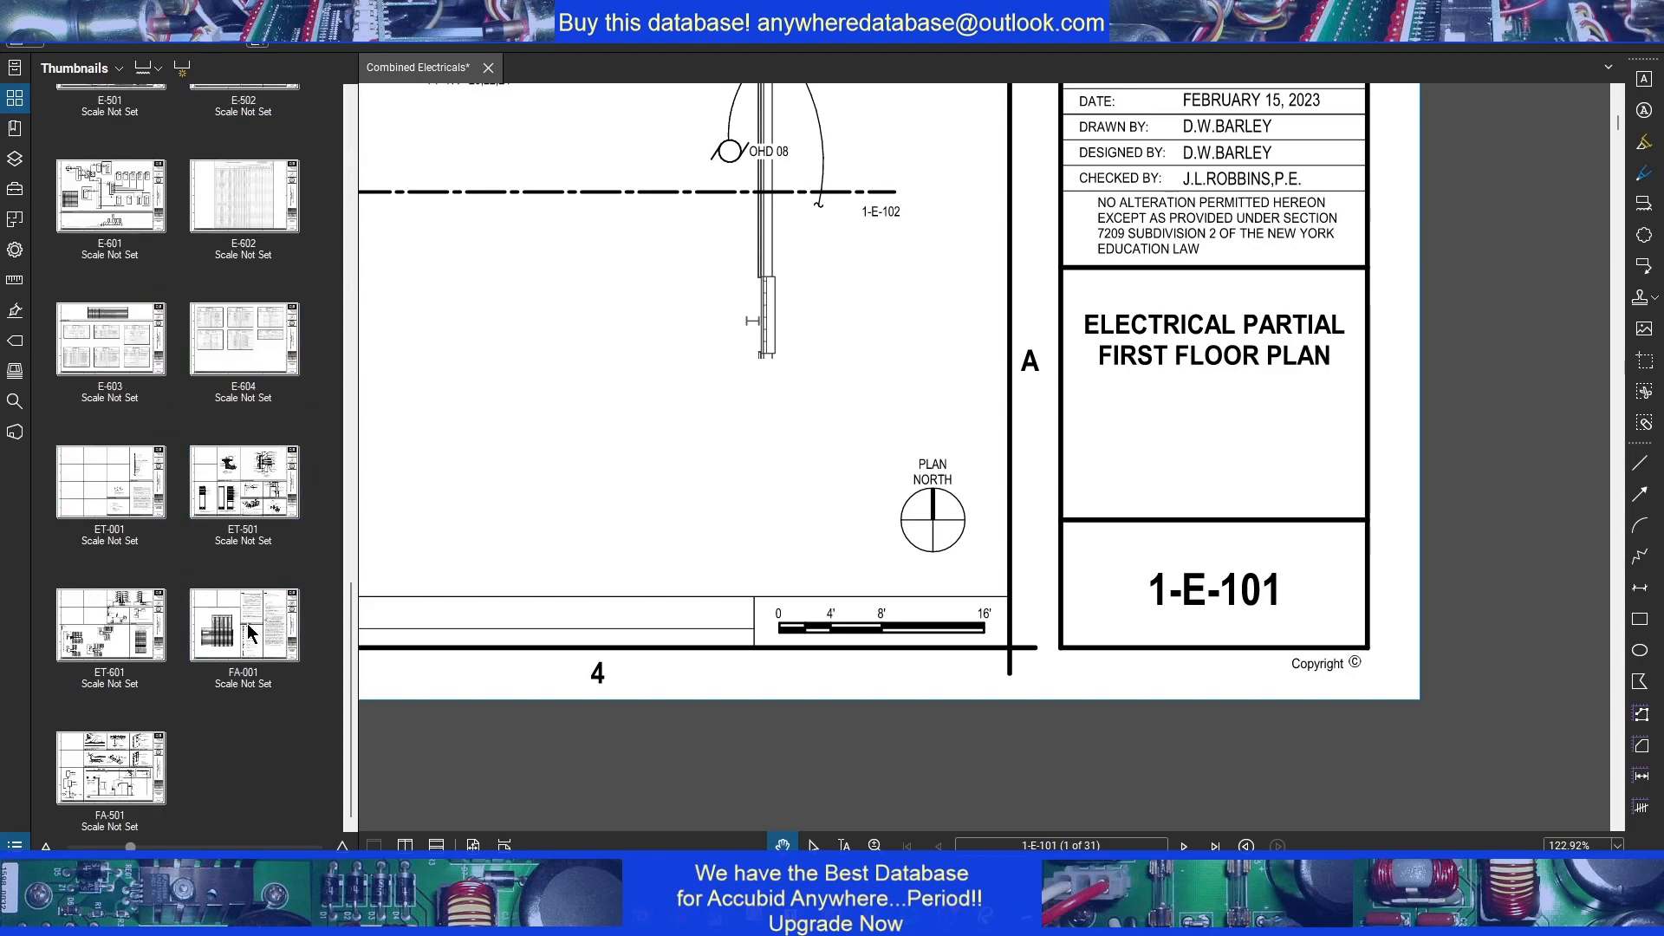
{"action": "scroll", "coordinate": [247, 624], "scroll_direction": "up", "scroll_amount": 10}
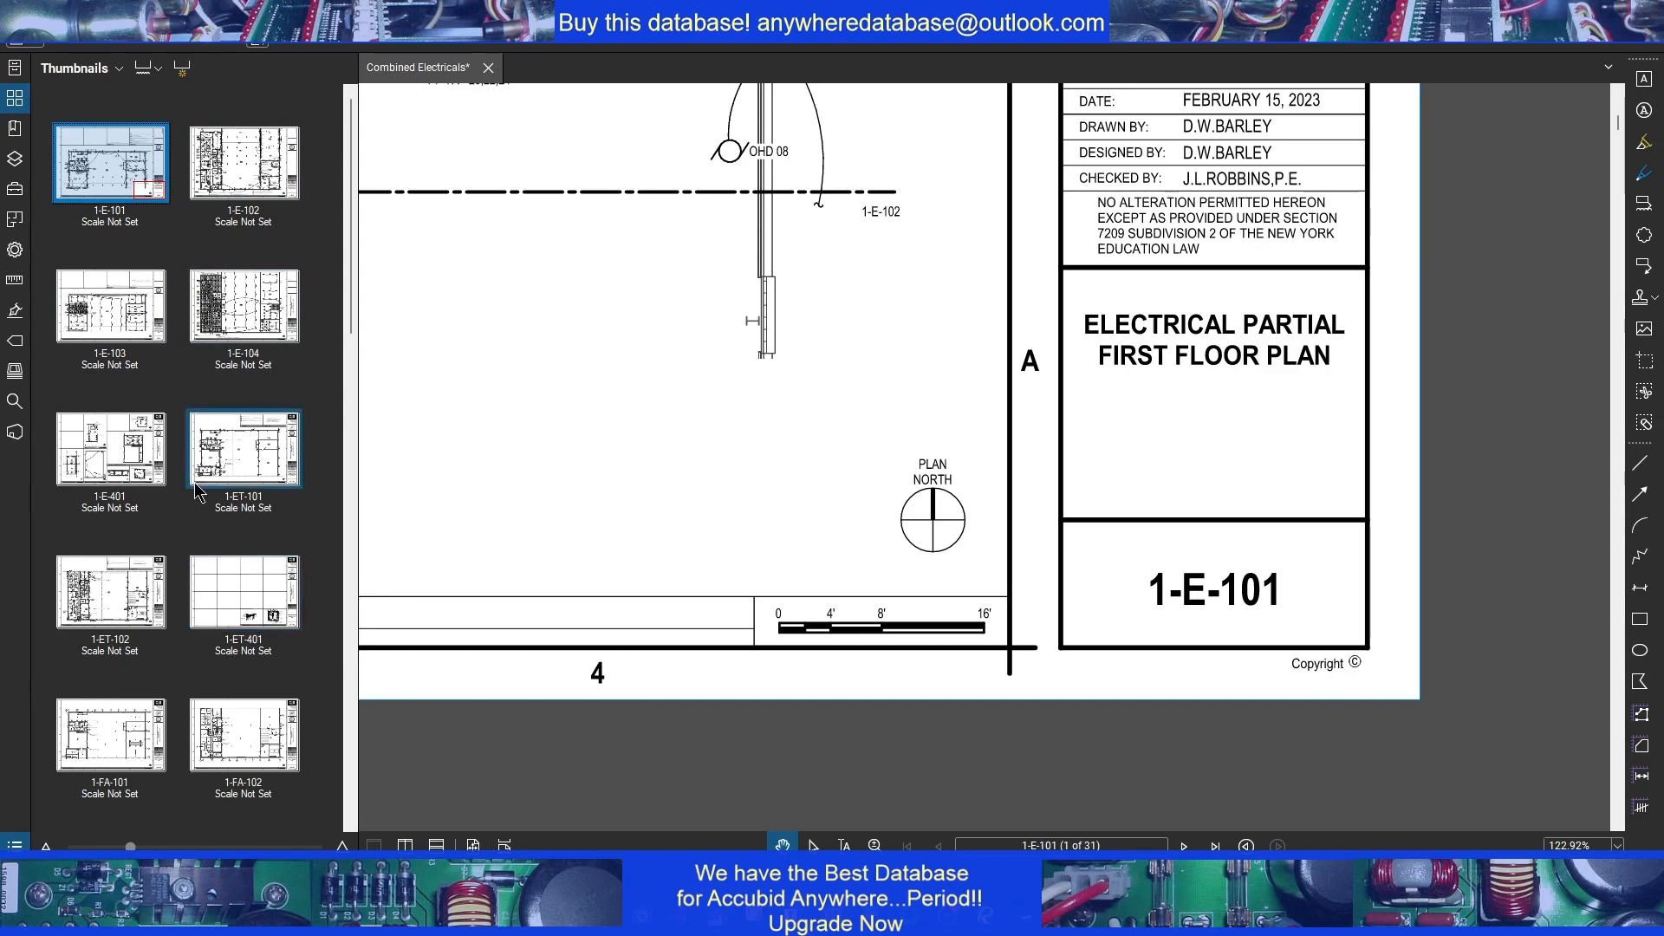
Extract all 31 pages as separate files named by page label into the Drawings folder on the Desktop
{"action": "right_click", "coordinate": [250, 312]}
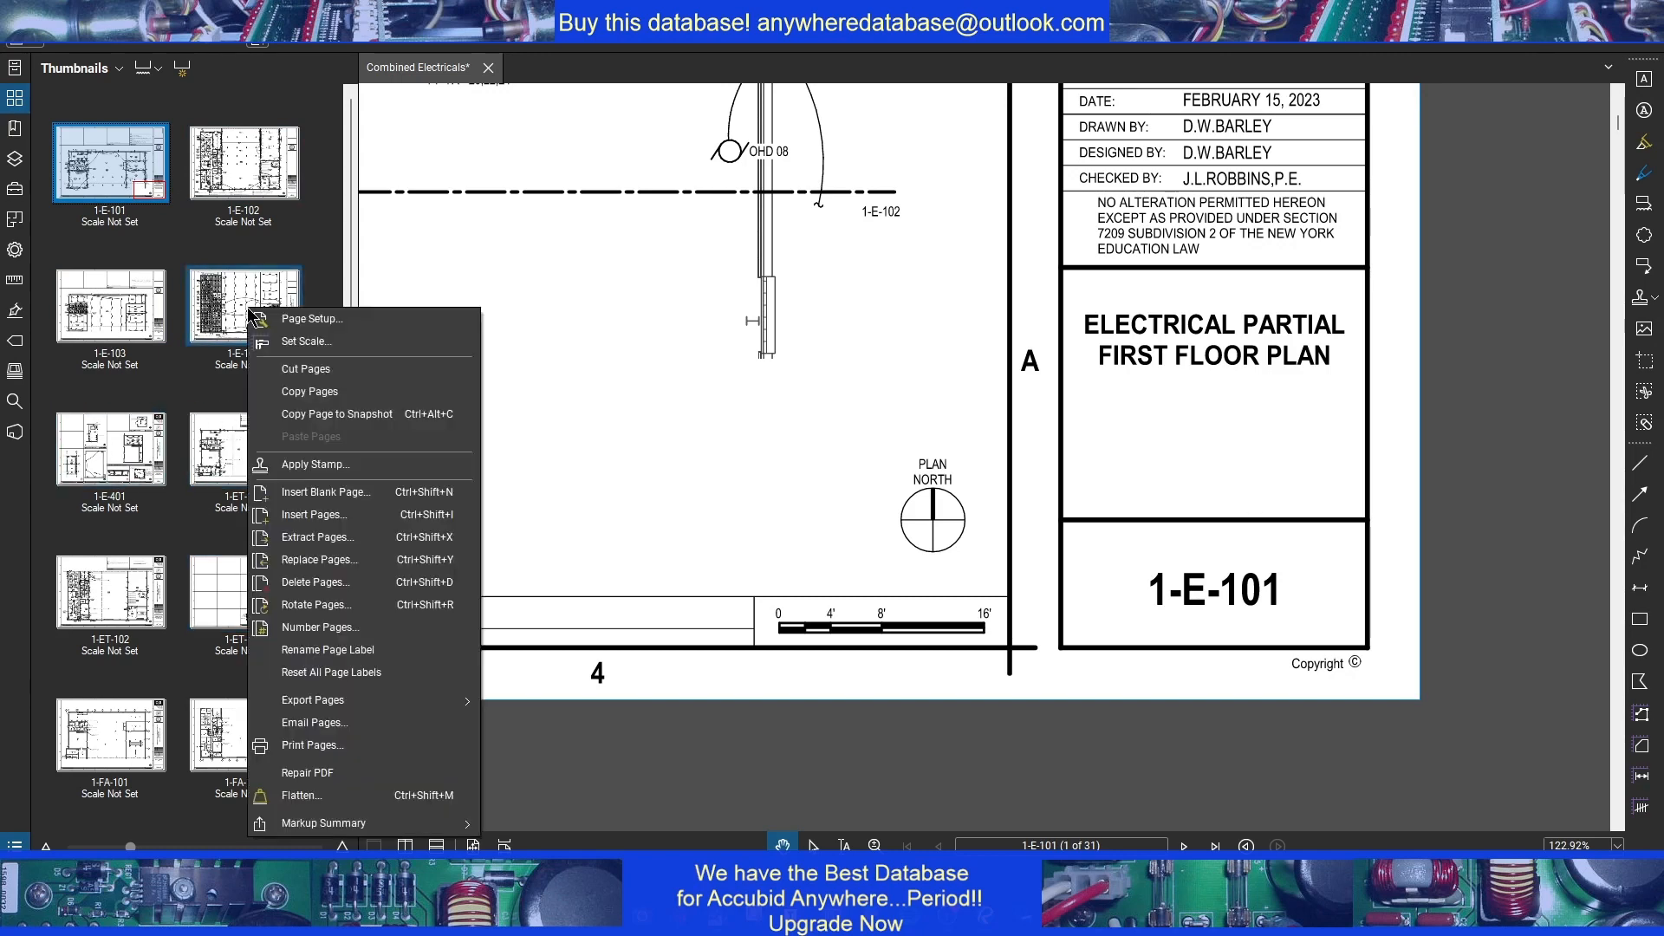
{"action": "left_click", "coordinate": [335, 539]}
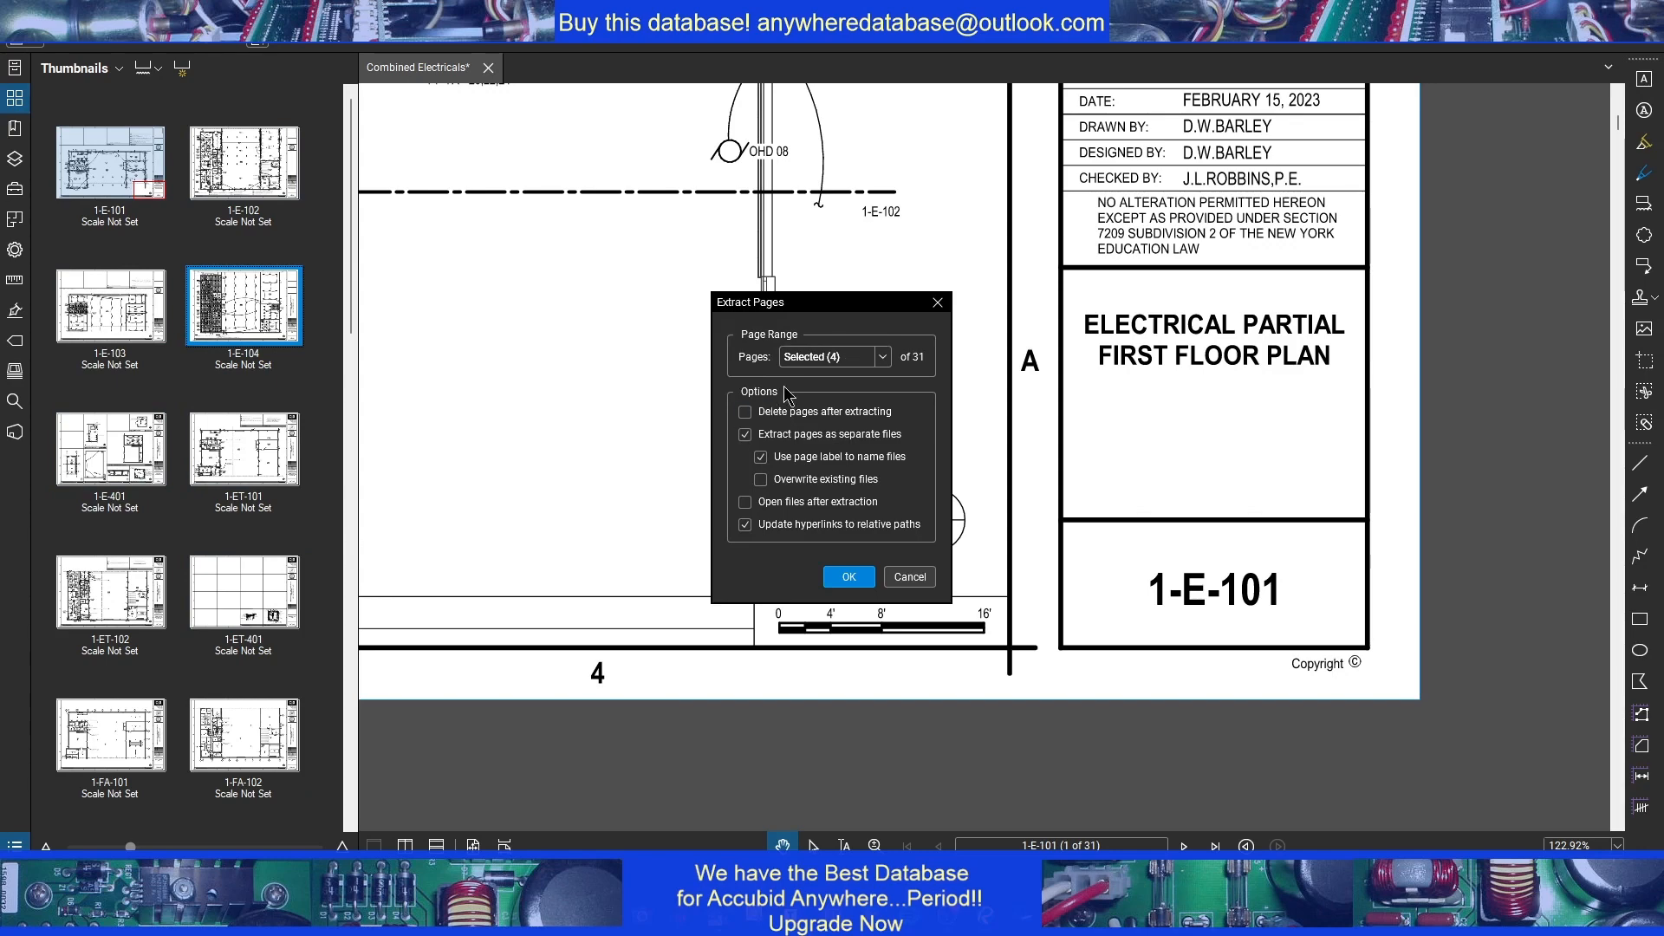
{"action": "left_click", "coordinate": [881, 361]}
{"action": "left_click", "coordinate": [839, 380]}
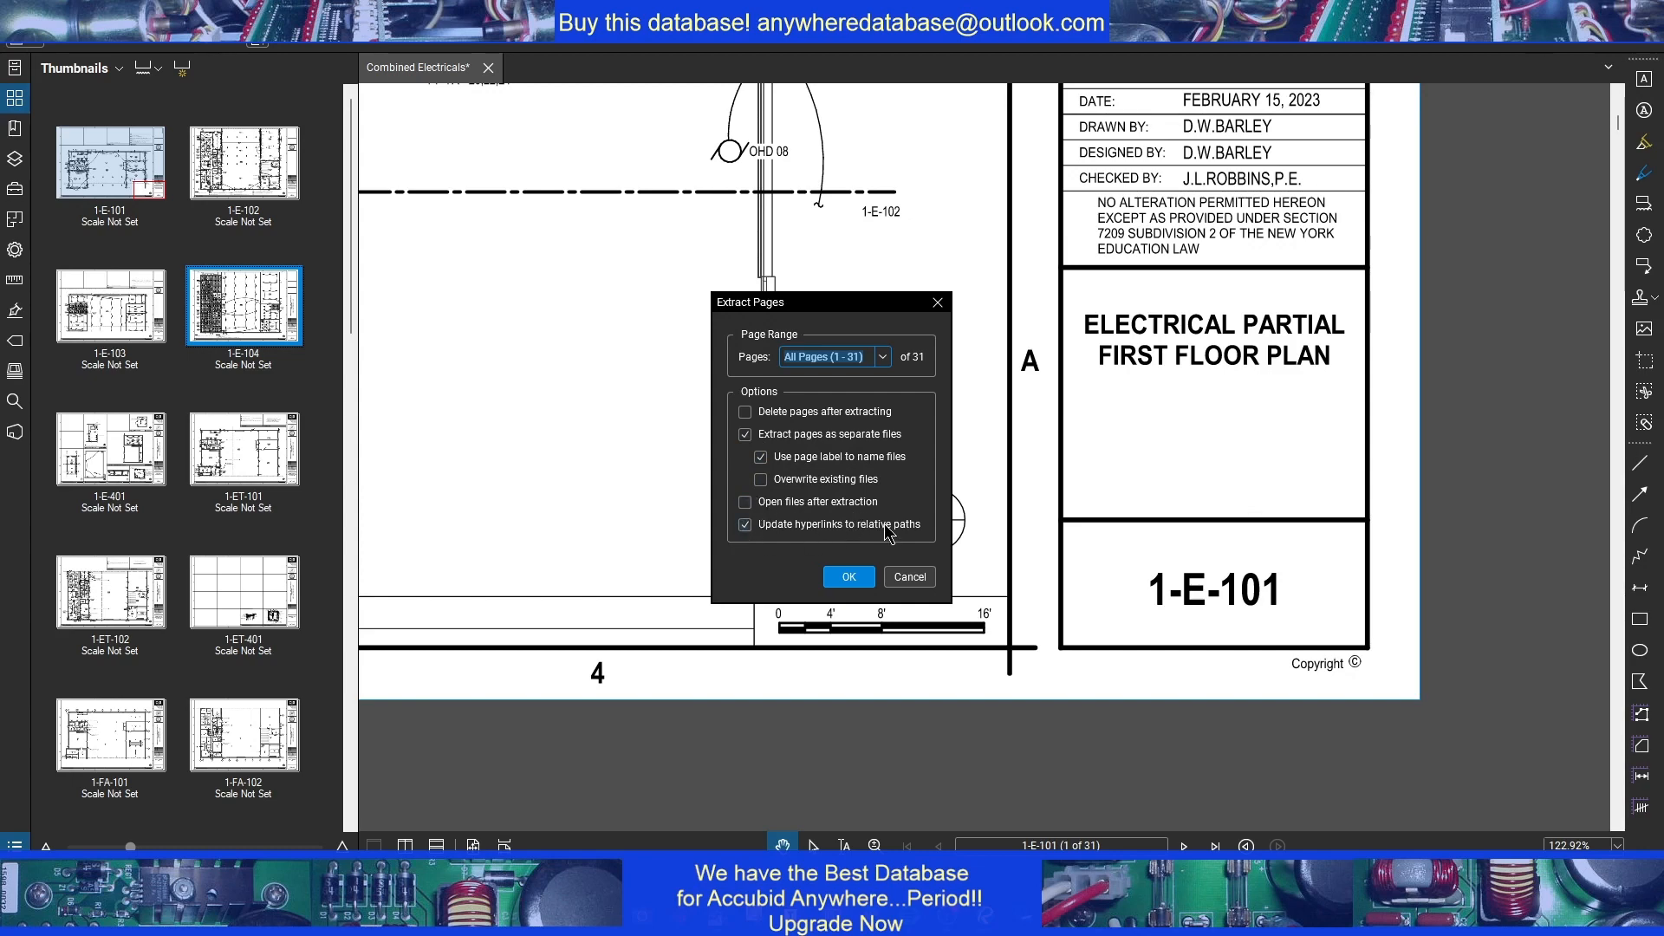
{"action": "left_click", "coordinate": [849, 578]}
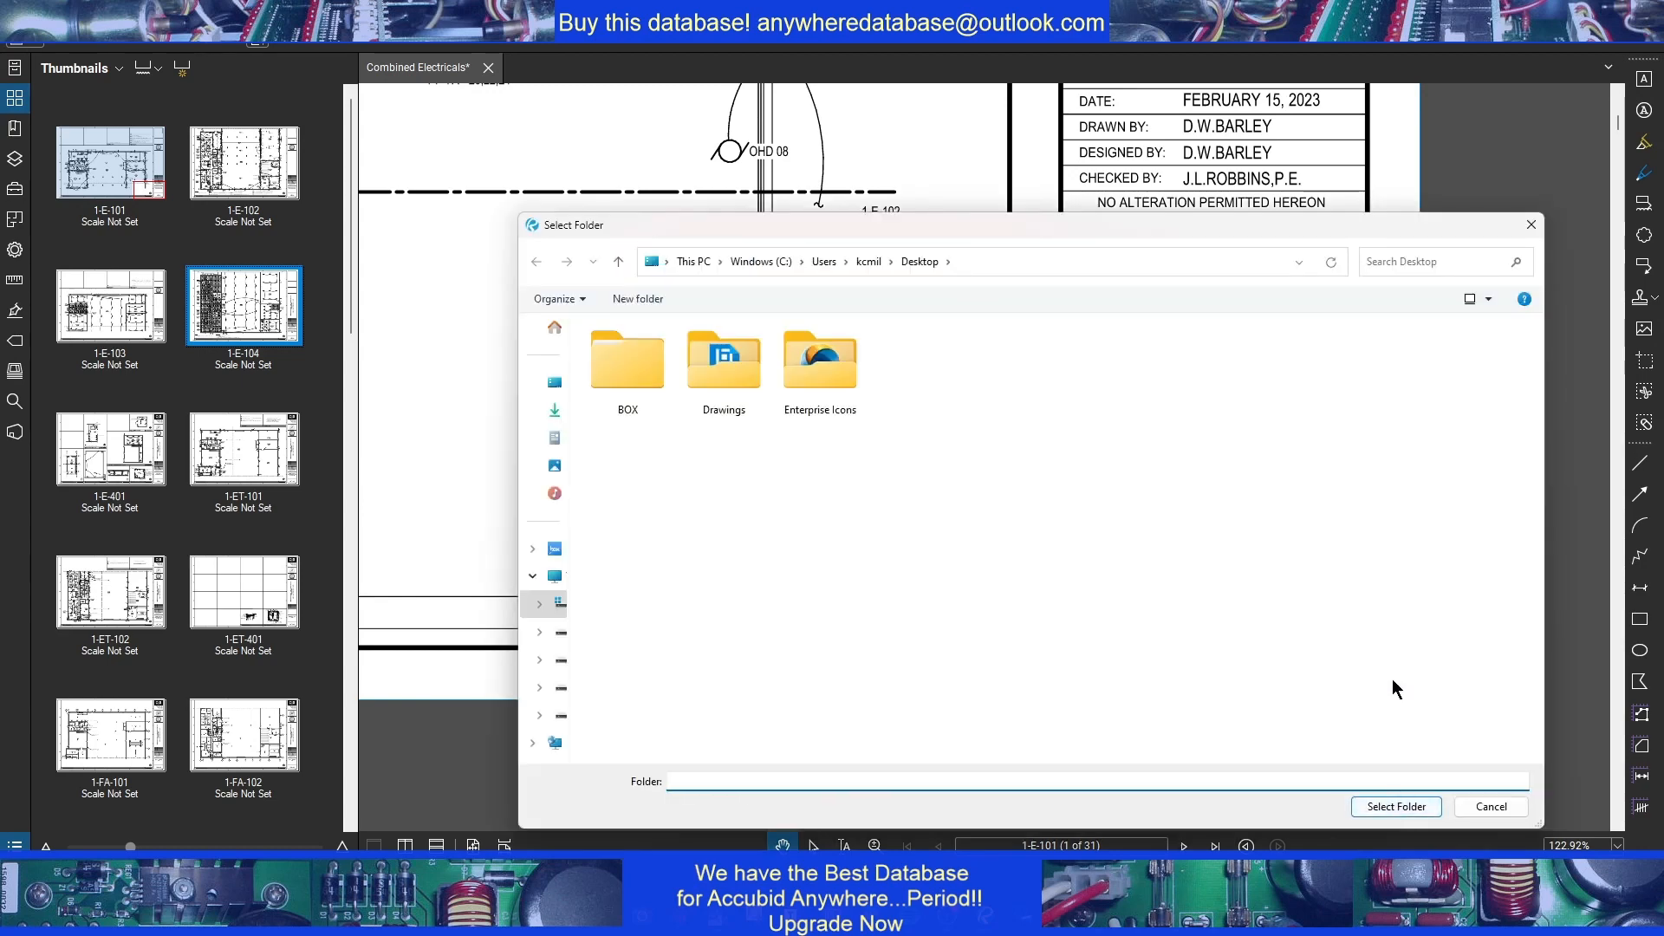
{"action": "double_click", "coordinate": [726, 383]}
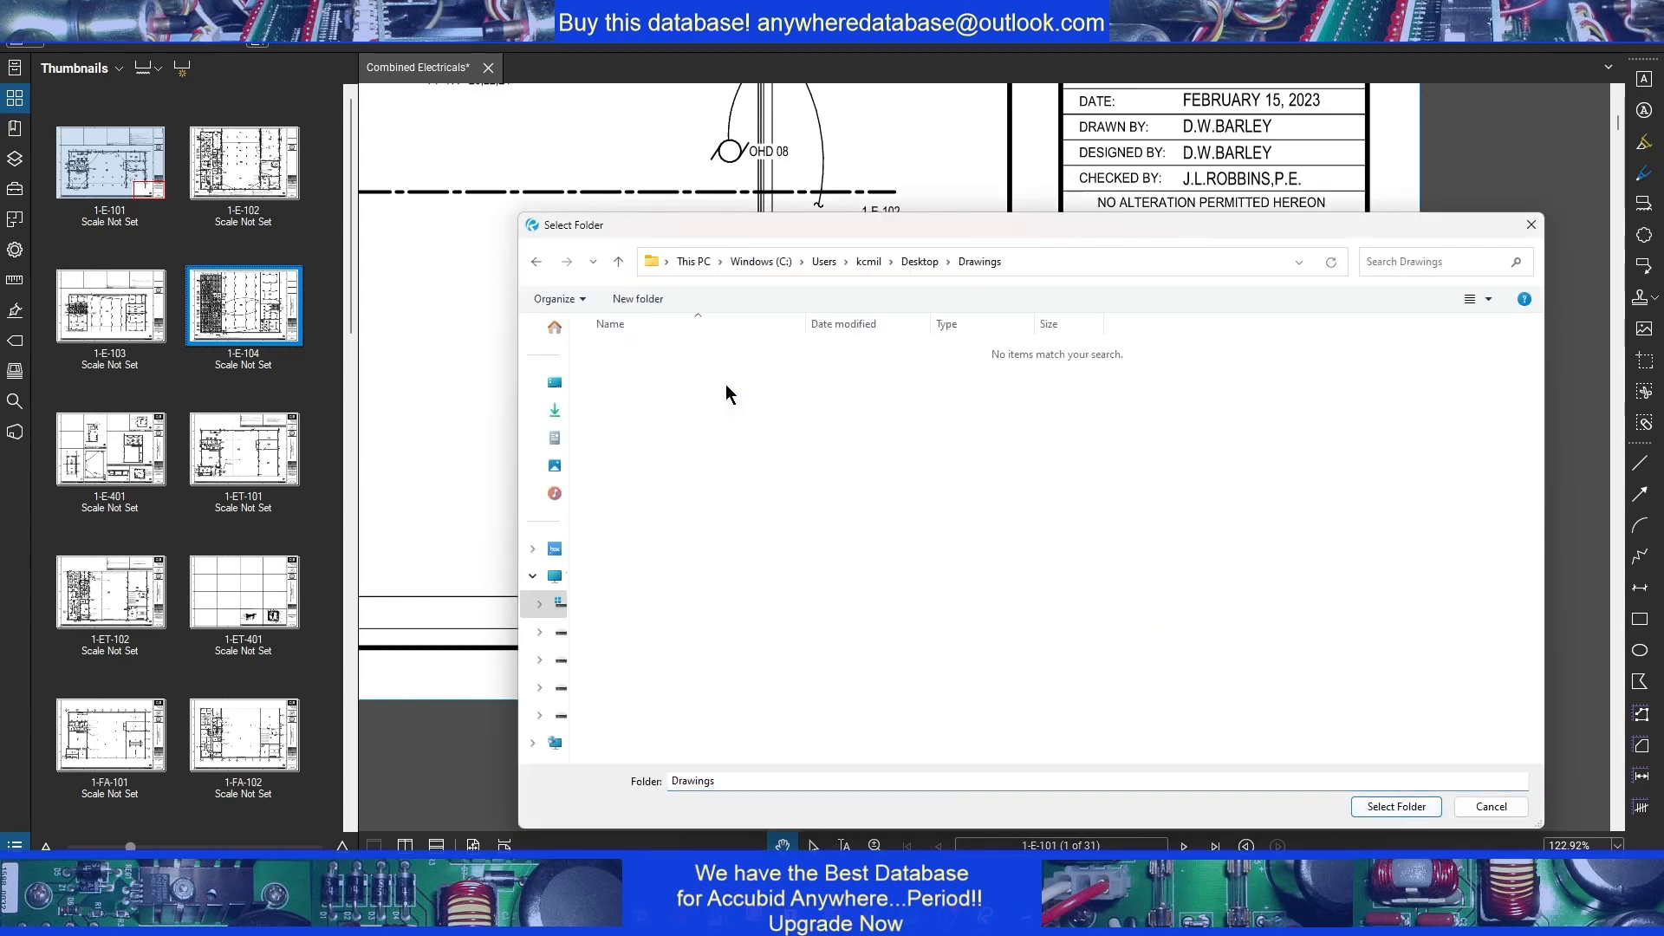
{"action": "left_click", "coordinate": [1395, 807]}
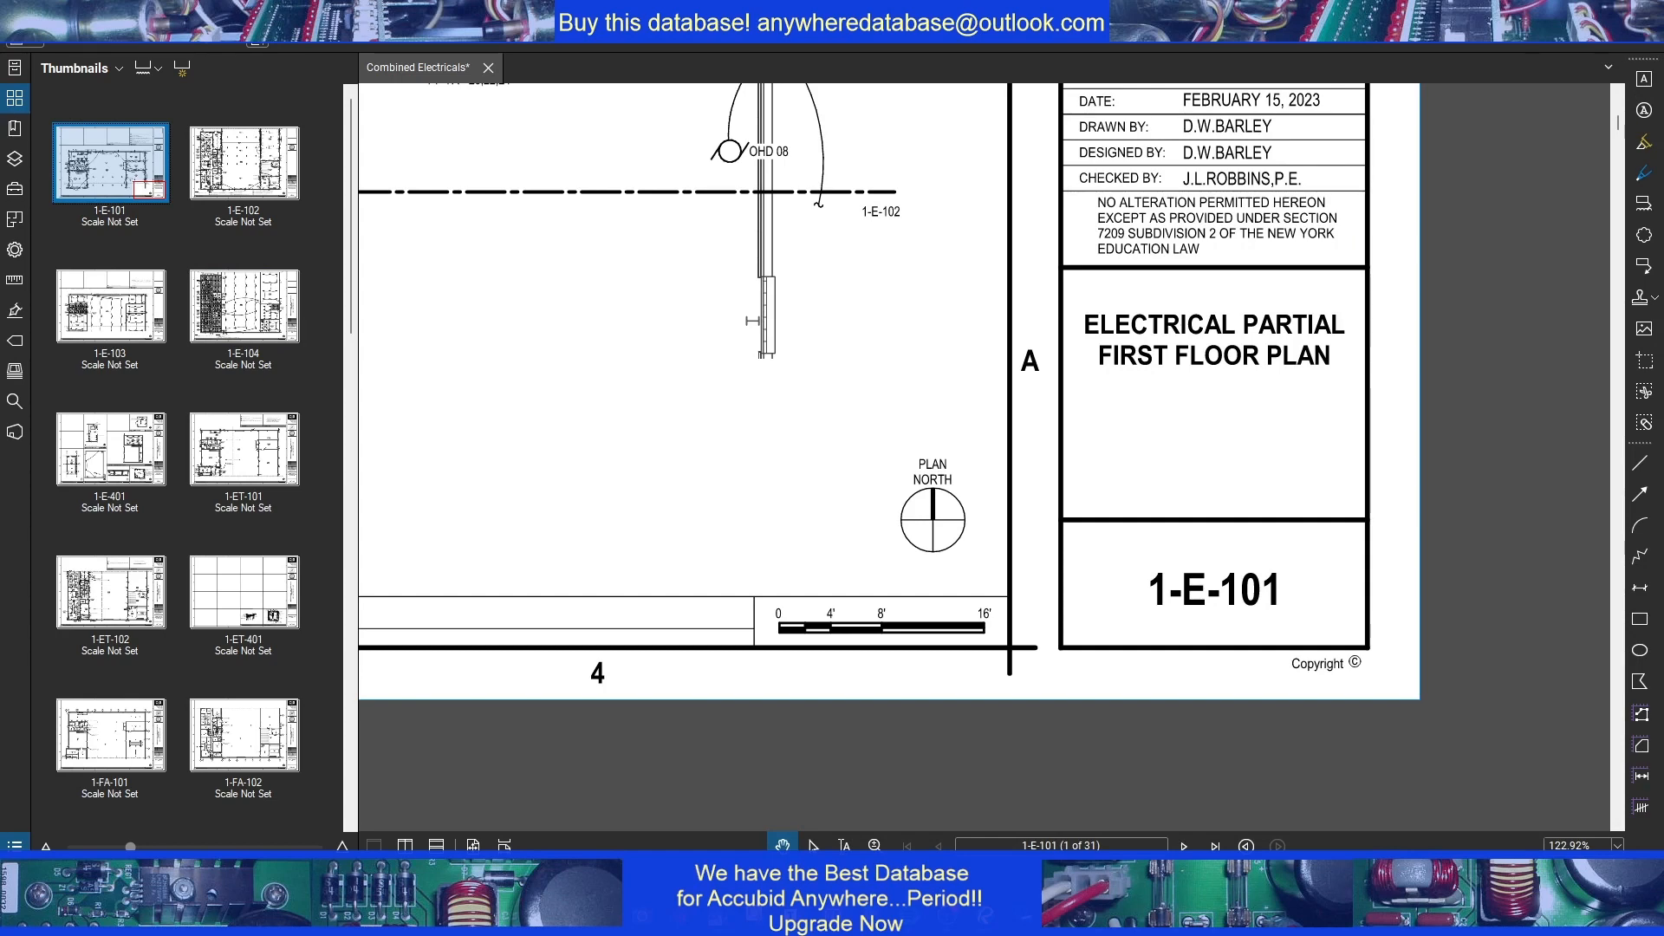
Switch to the Drawings folder in File Explorer and look through the extracted PDF files
{"action": "left_click_drag", "start_coordinate": [1663, 694], "coordinate": [1000, 138]}
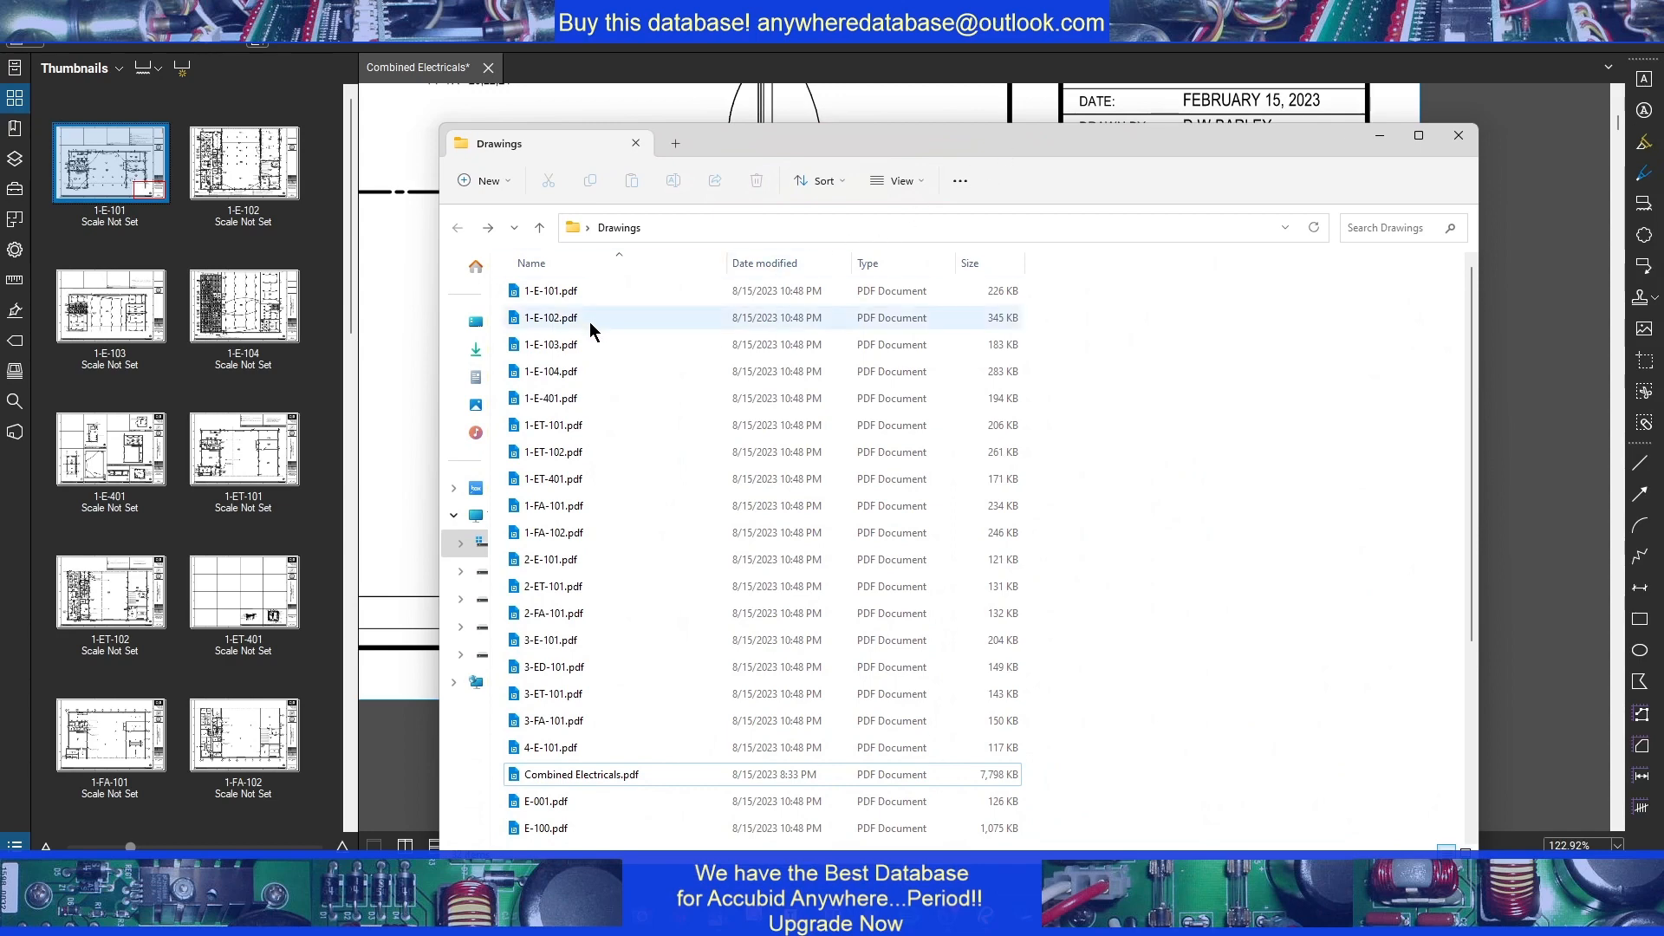
{"action": "scroll", "coordinate": [578, 490], "scroll_direction": "down", "scroll_amount": 4}
{"action": "scroll", "coordinate": [633, 608], "scroll_direction": "up", "scroll_amount": 4}
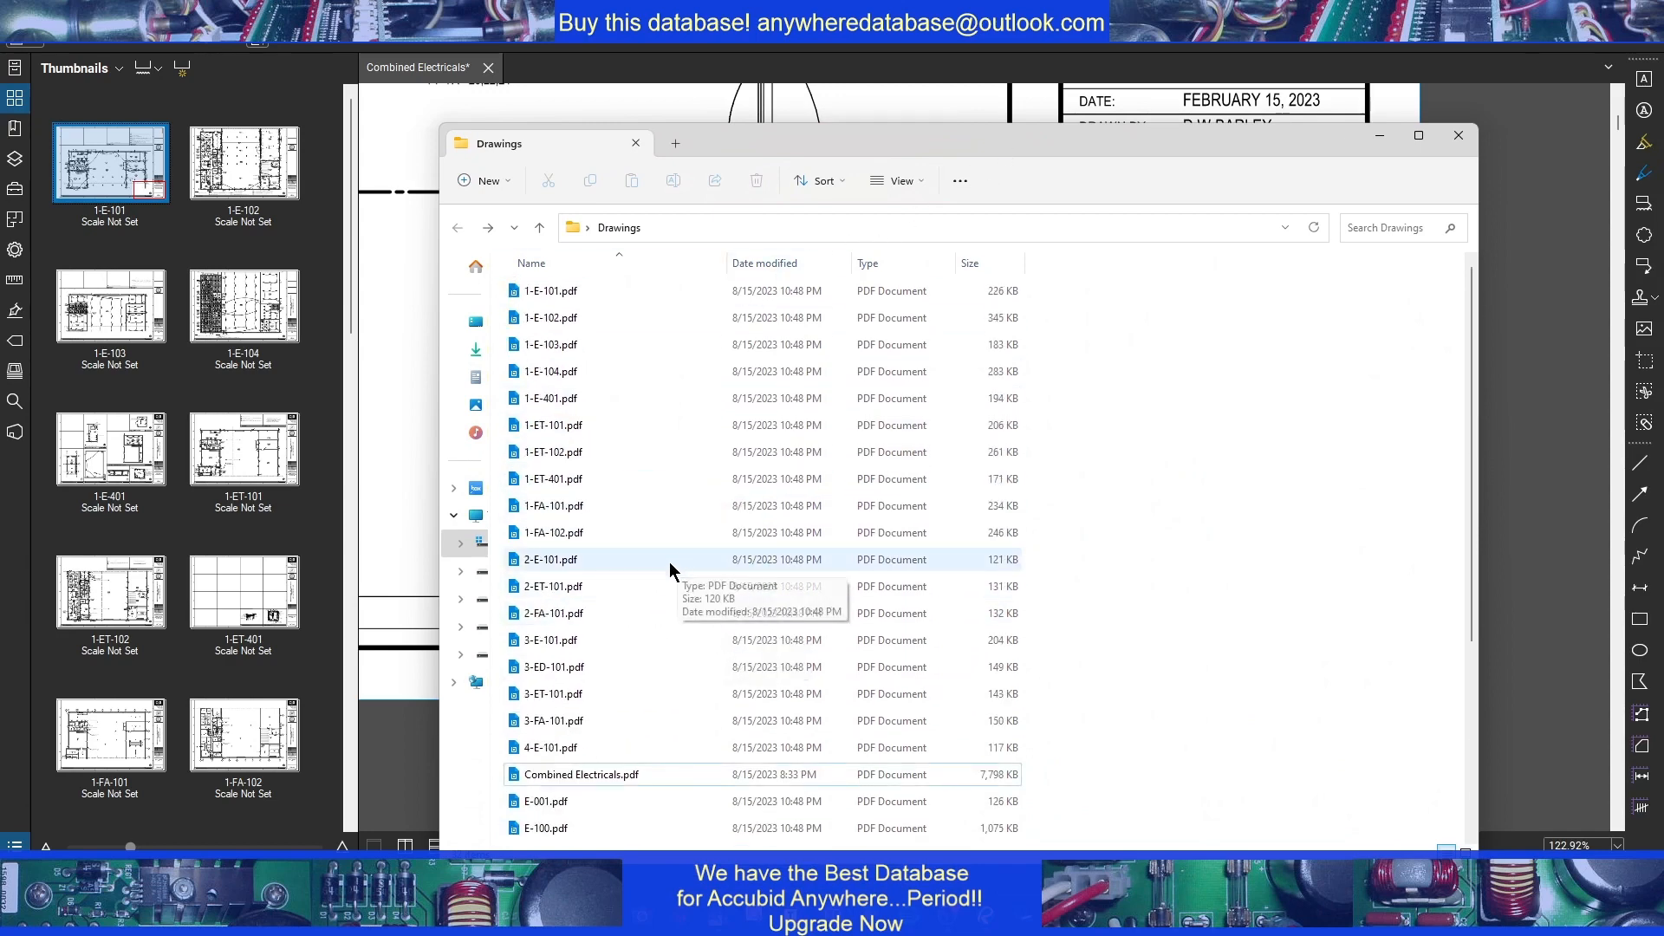
{"action": "left_click_drag", "start_coordinate": [908, 150], "coordinate": [860, 126]}
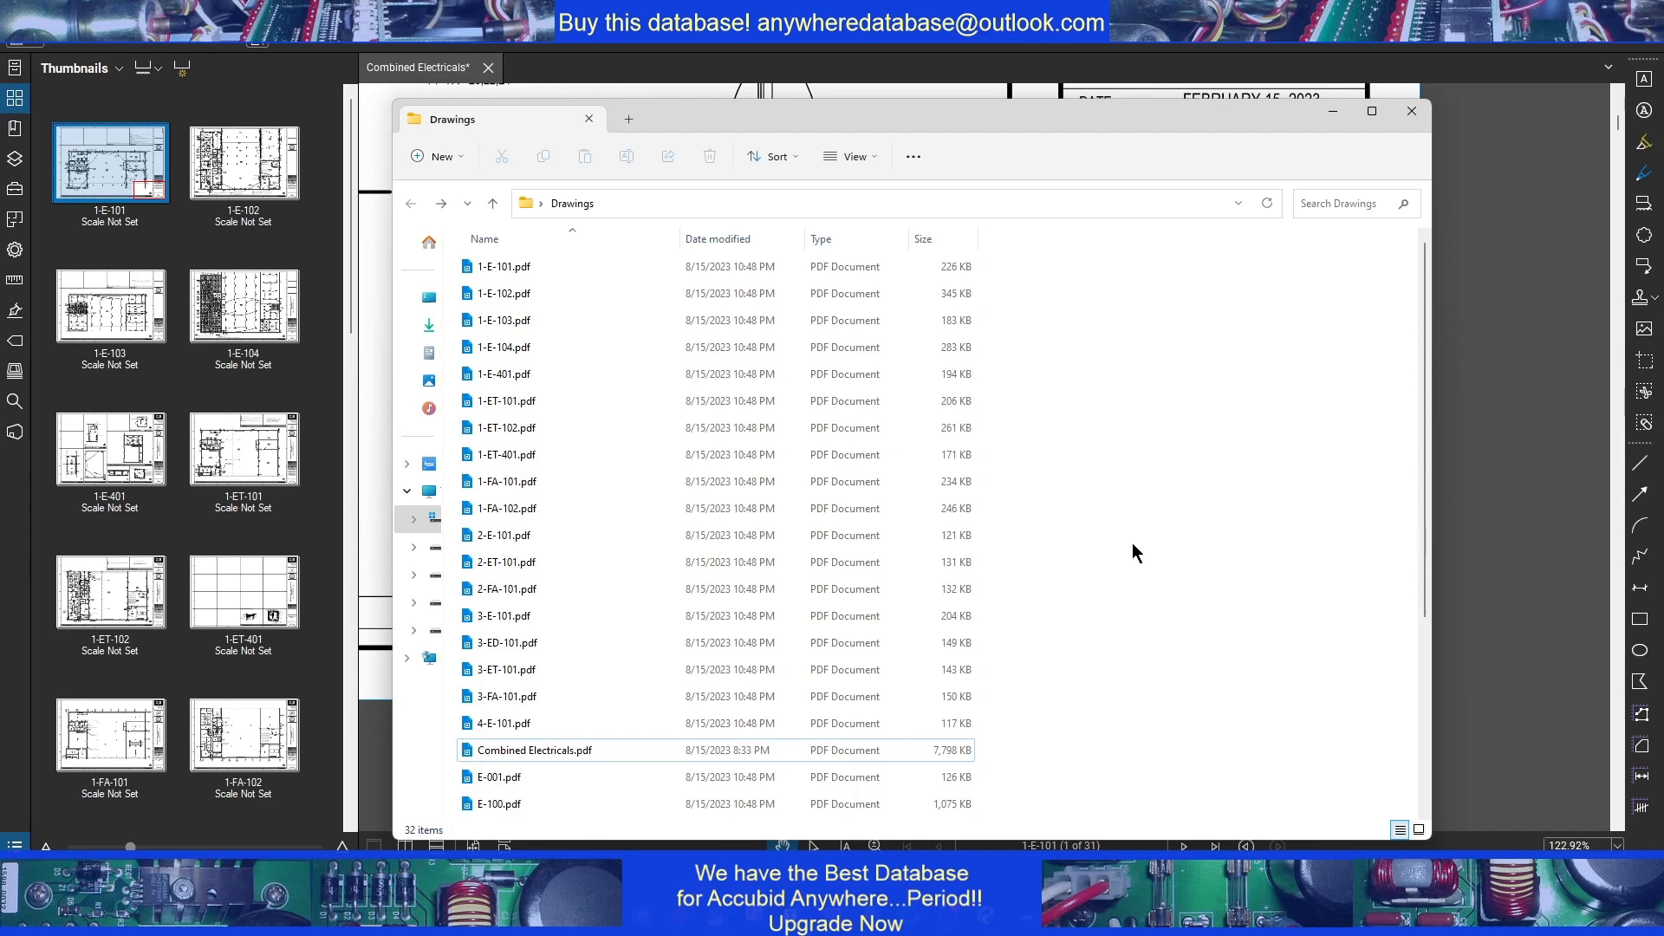
Create a new folder named E inside the Drawings folder
{"action": "right_click", "coordinate": [1115, 387]}
{"action": "mouse_move", "coordinate": [1132, 399]}
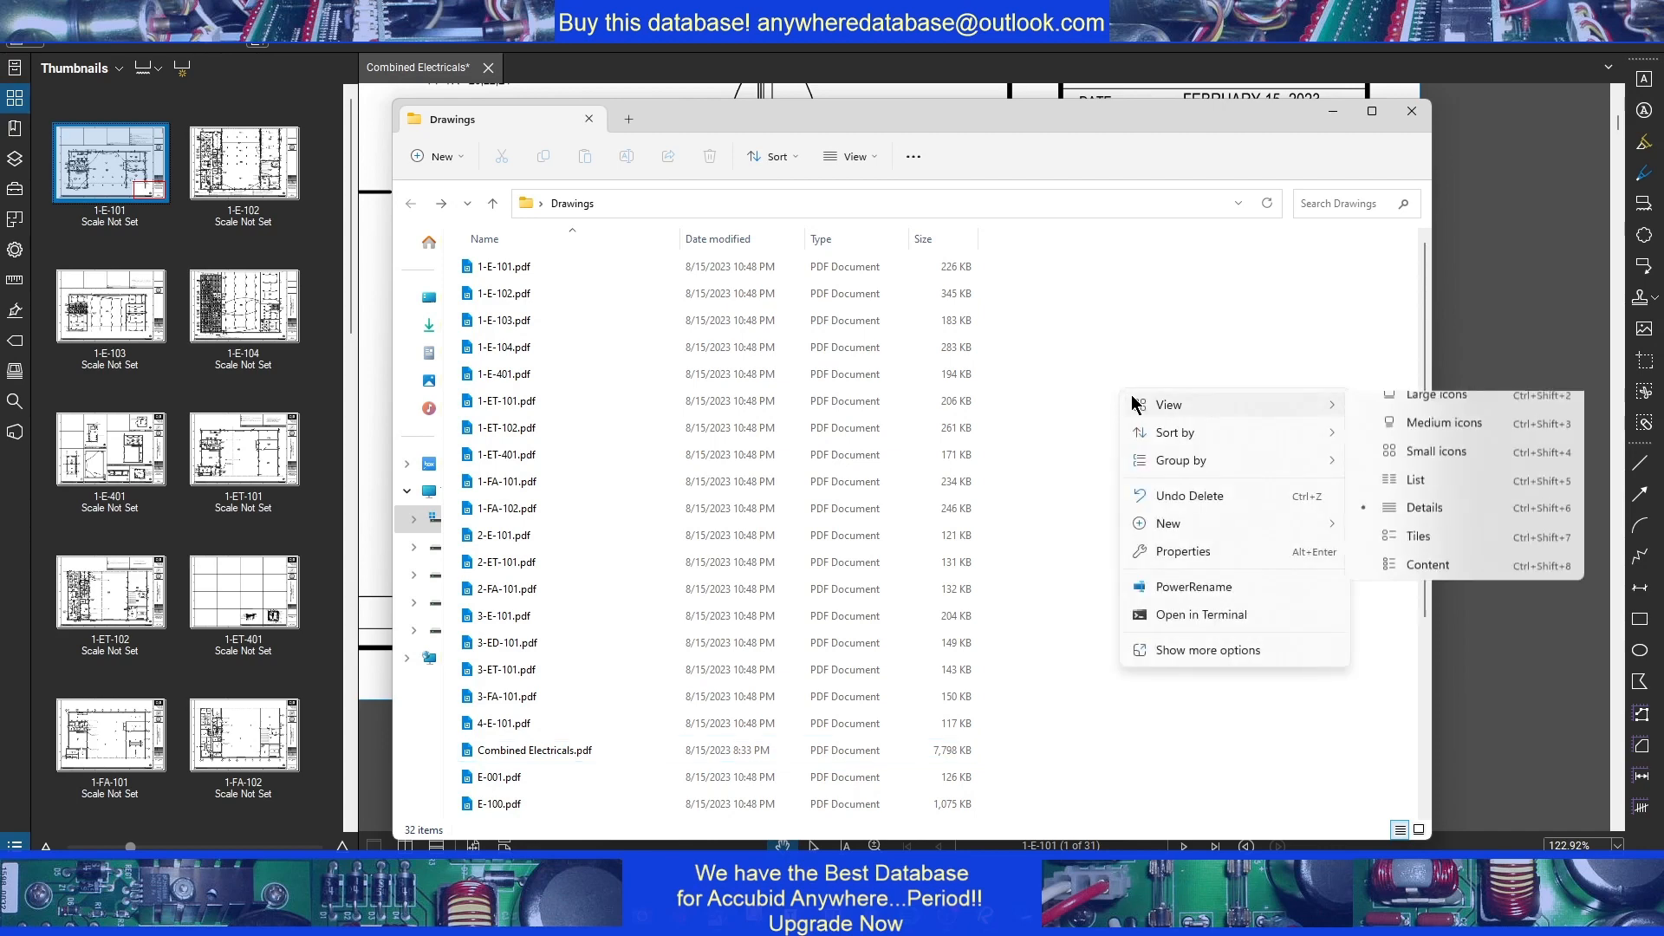
{"action": "mouse_move", "coordinate": [1175, 527]}
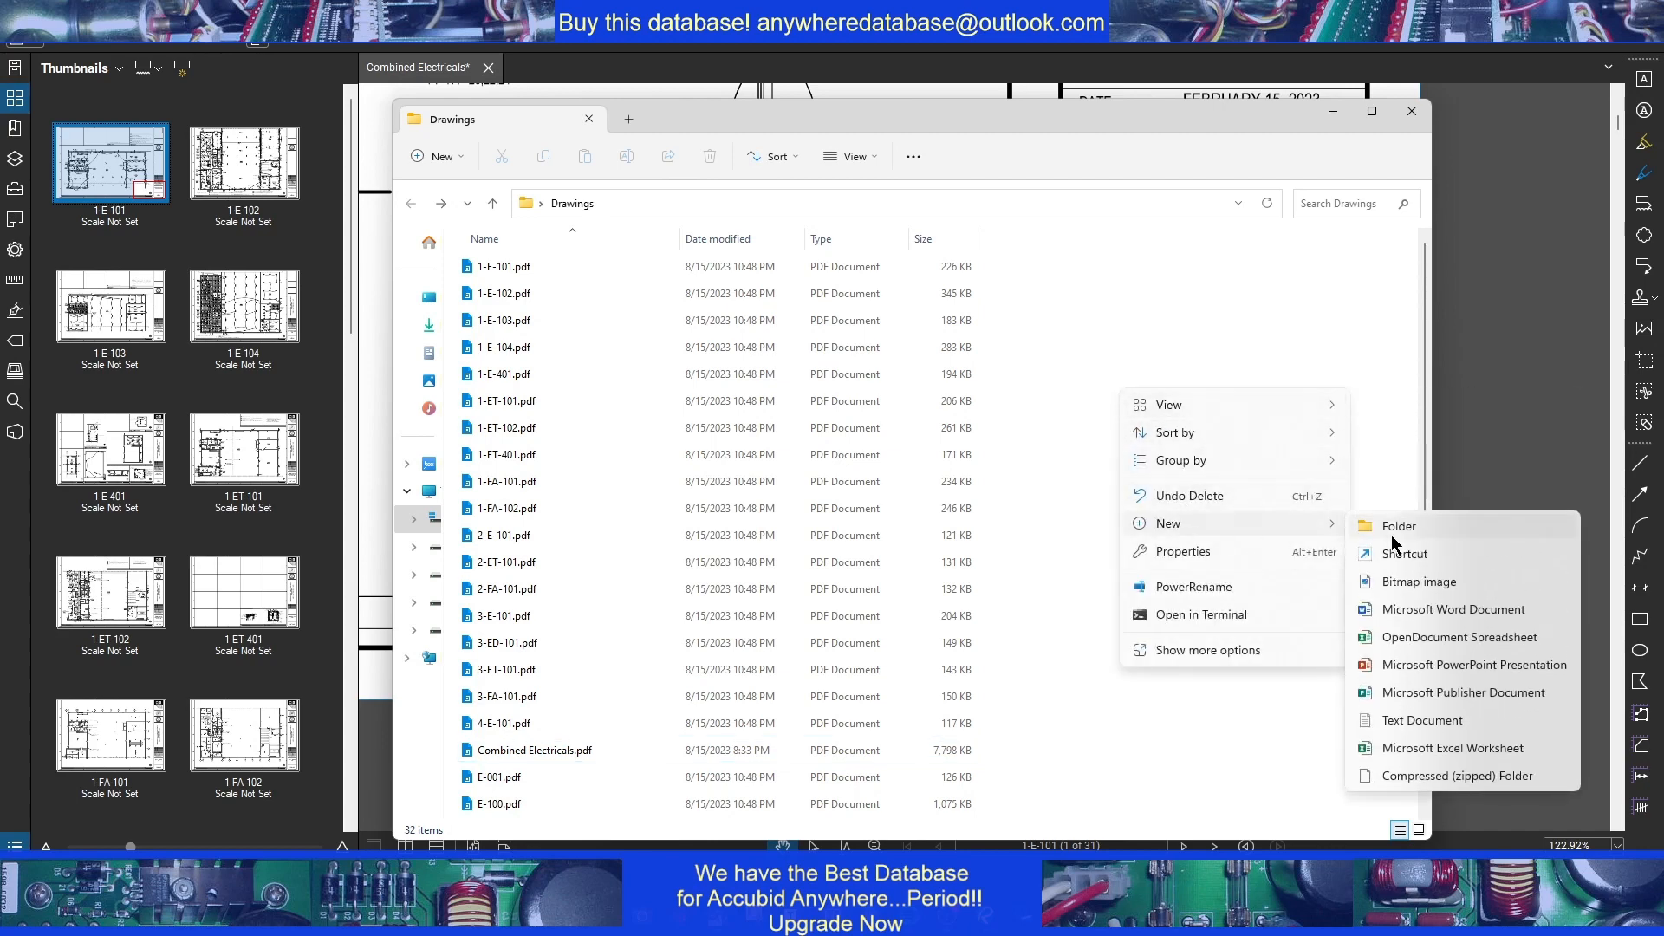
{"action": "left_click", "coordinate": [1393, 537]}
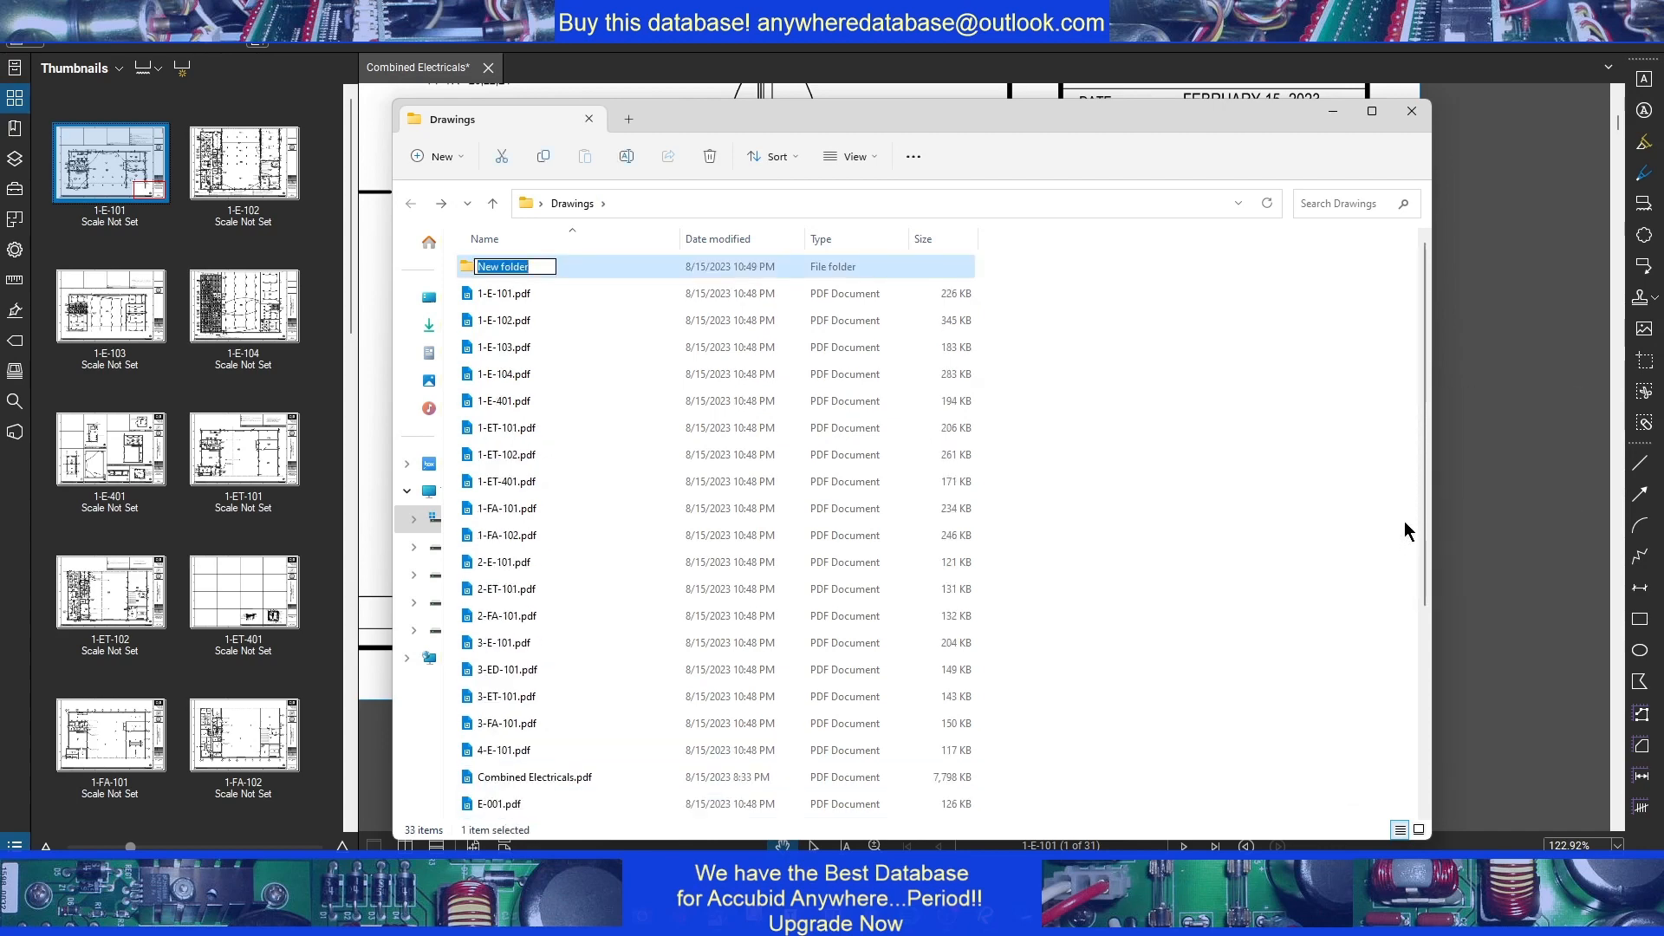
{"action": "type", "text": "E"}
{"action": "left_click", "coordinate": [1209, 466]}
Create a new folder named T inside the Drawings folder
{"action": "right_click", "coordinate": [1145, 422]}
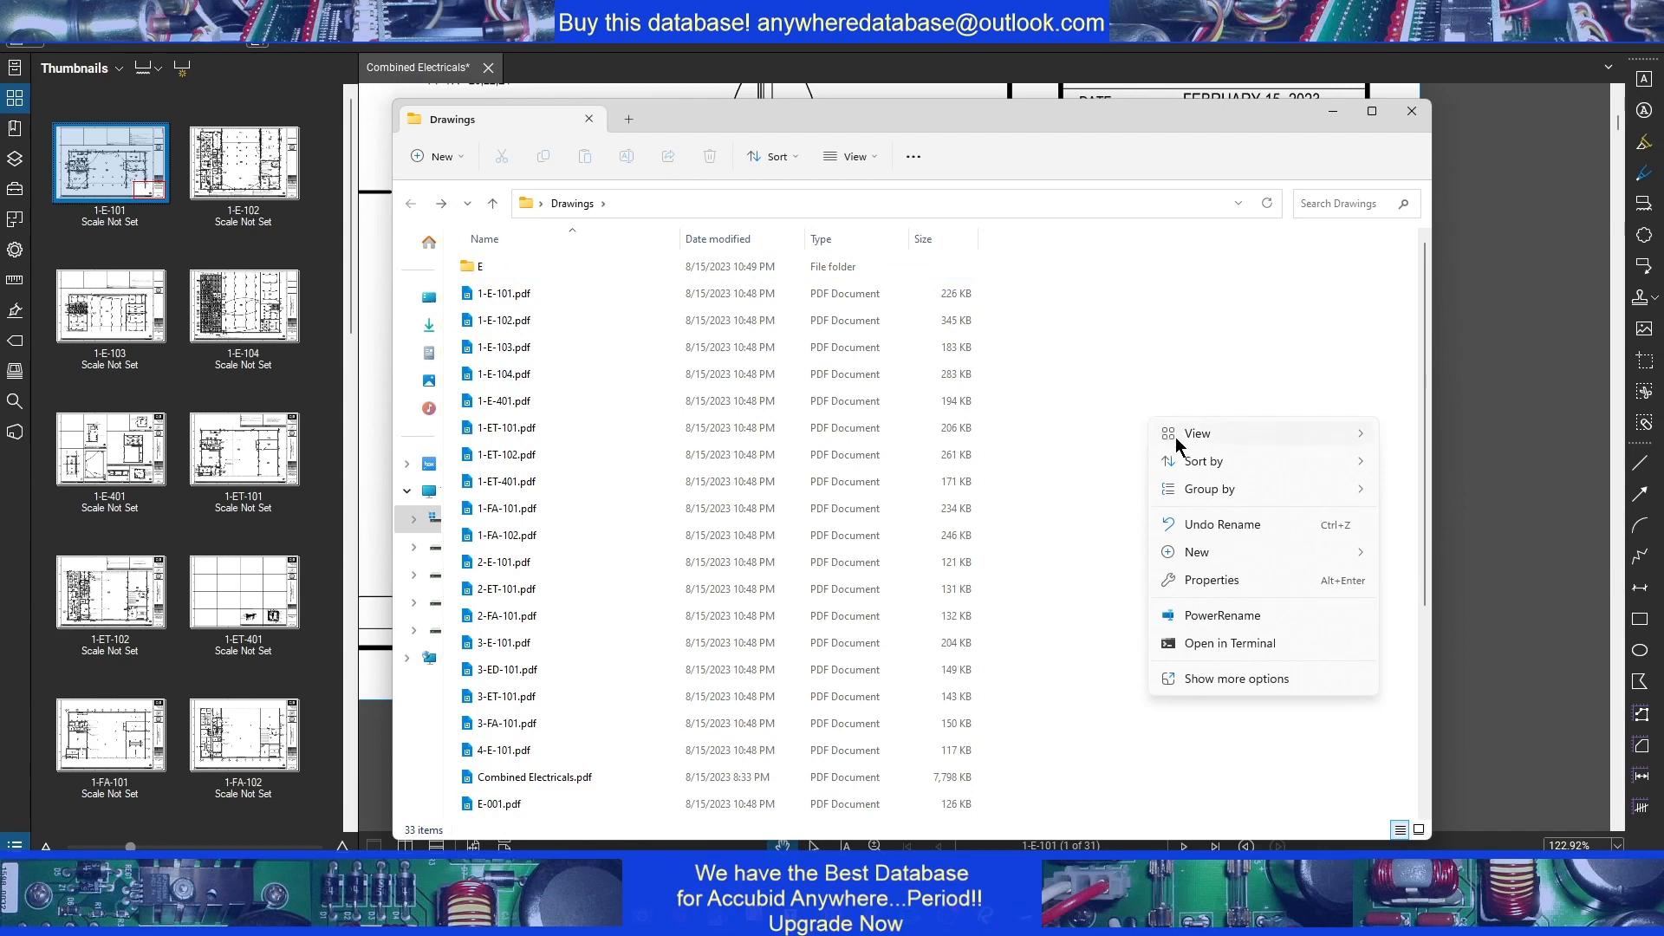
{"action": "mouse_move", "coordinate": [1197, 553]}
{"action": "left_click", "coordinate": [1401, 560]}
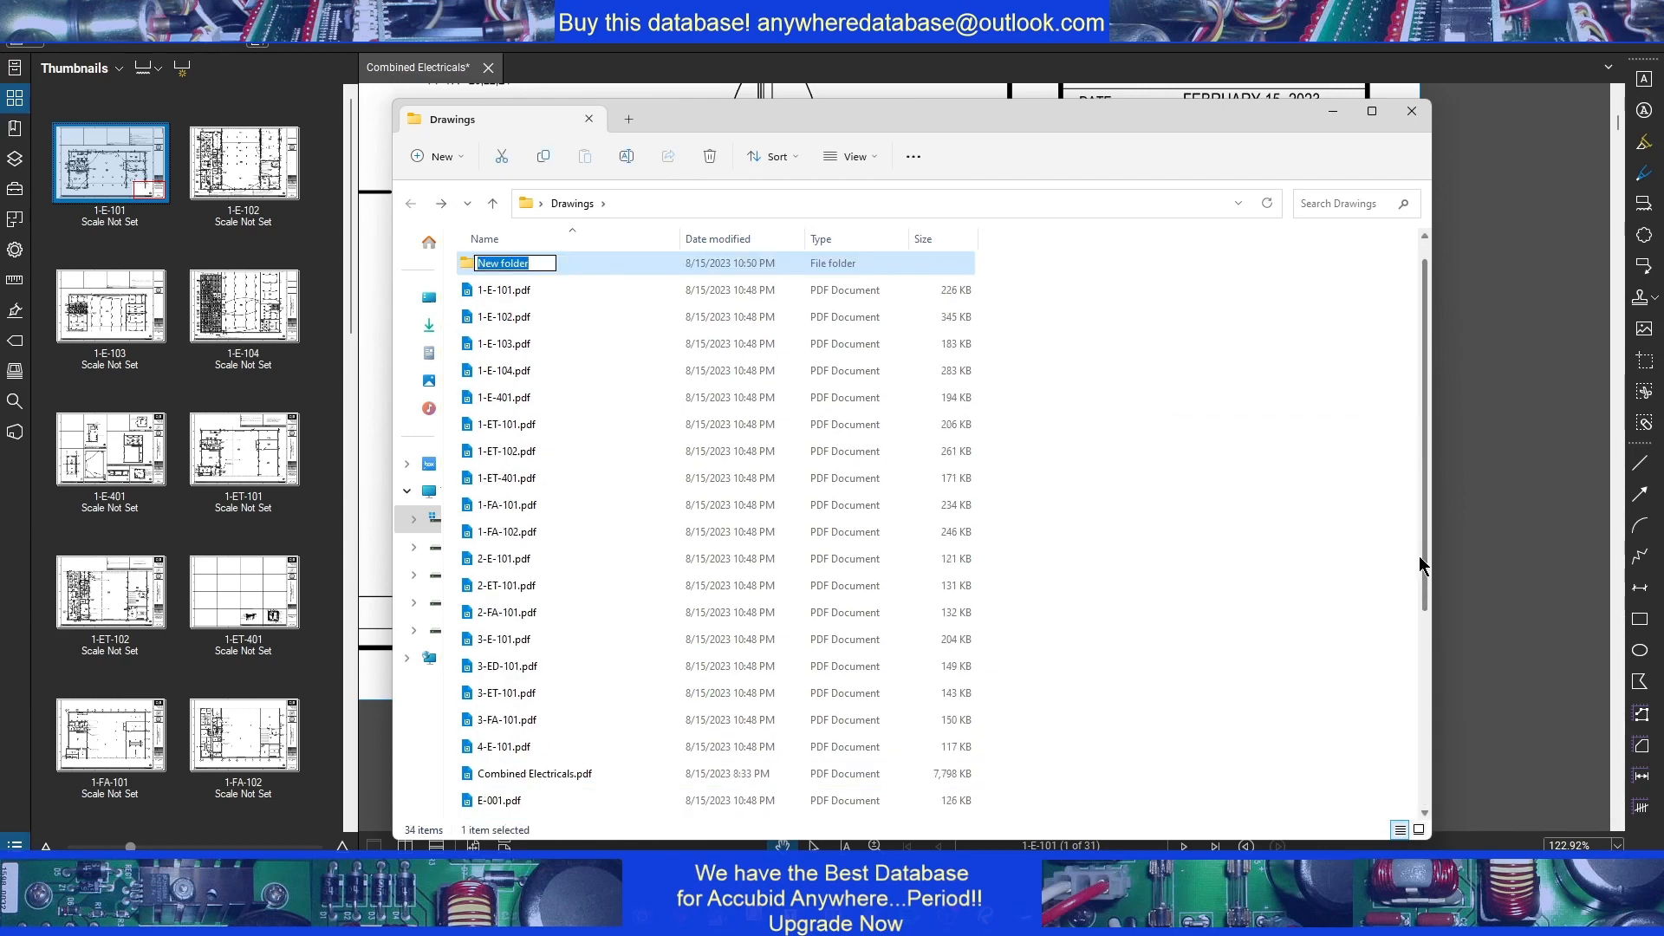
{"action": "type", "text": "T"}
{"action": "left_click", "coordinate": [1160, 429]}
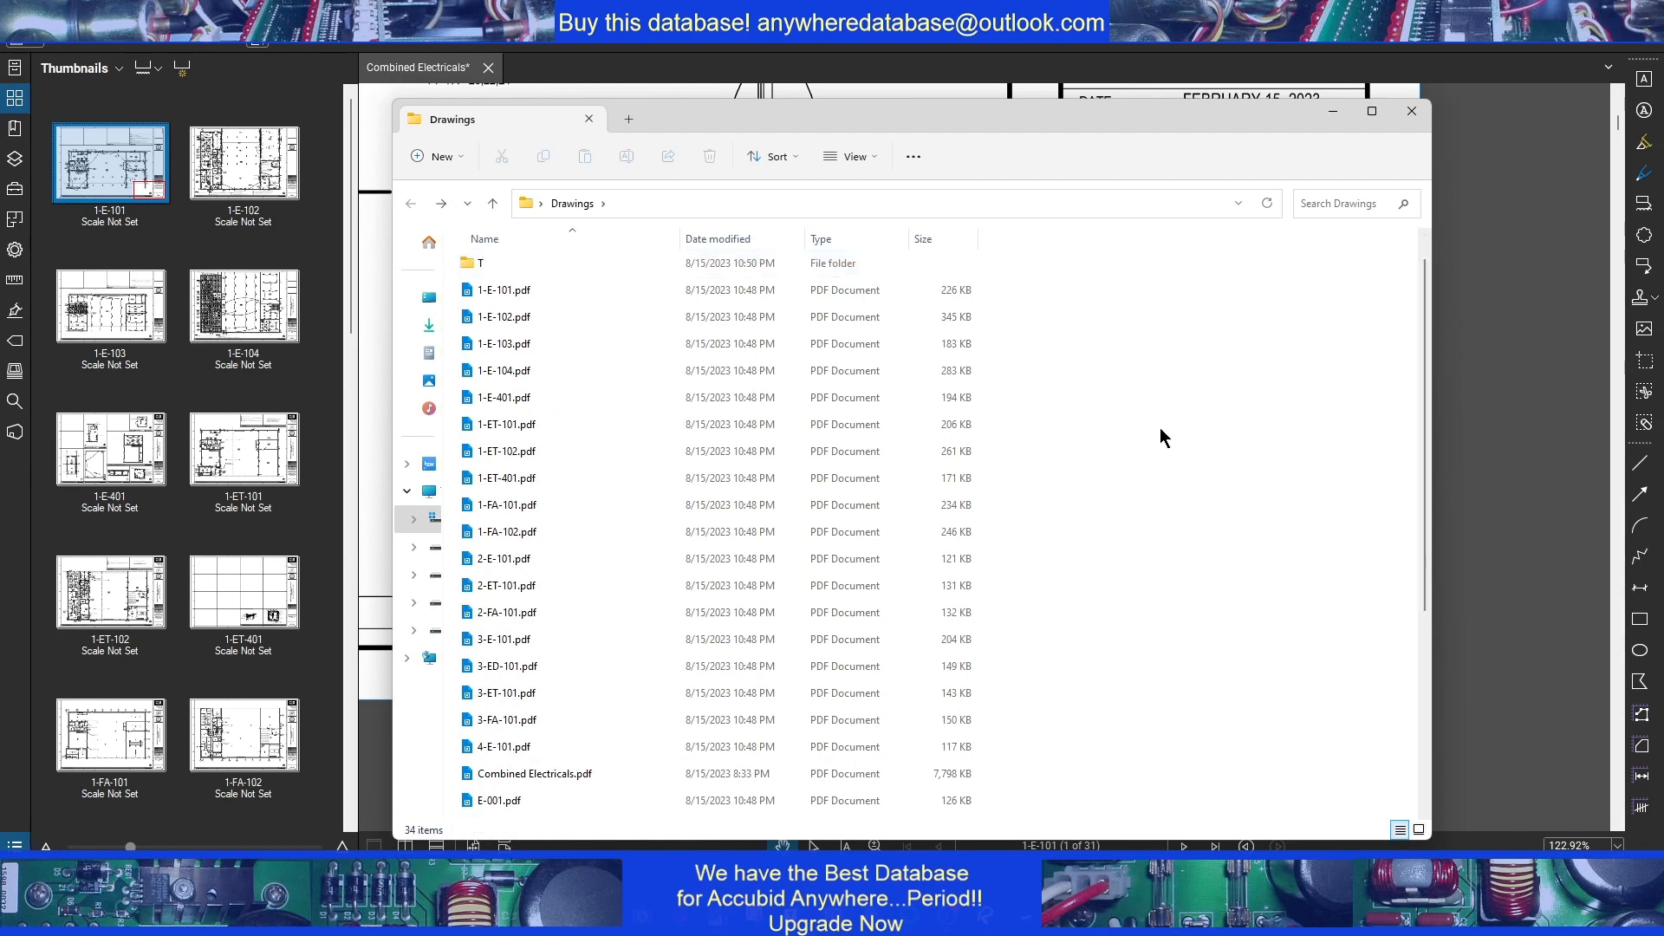
Create a new folder named FA inside the Drawings folder
{"action": "right_click", "coordinate": [1161, 430]}
{"action": "mouse_move", "coordinate": [1229, 561]}
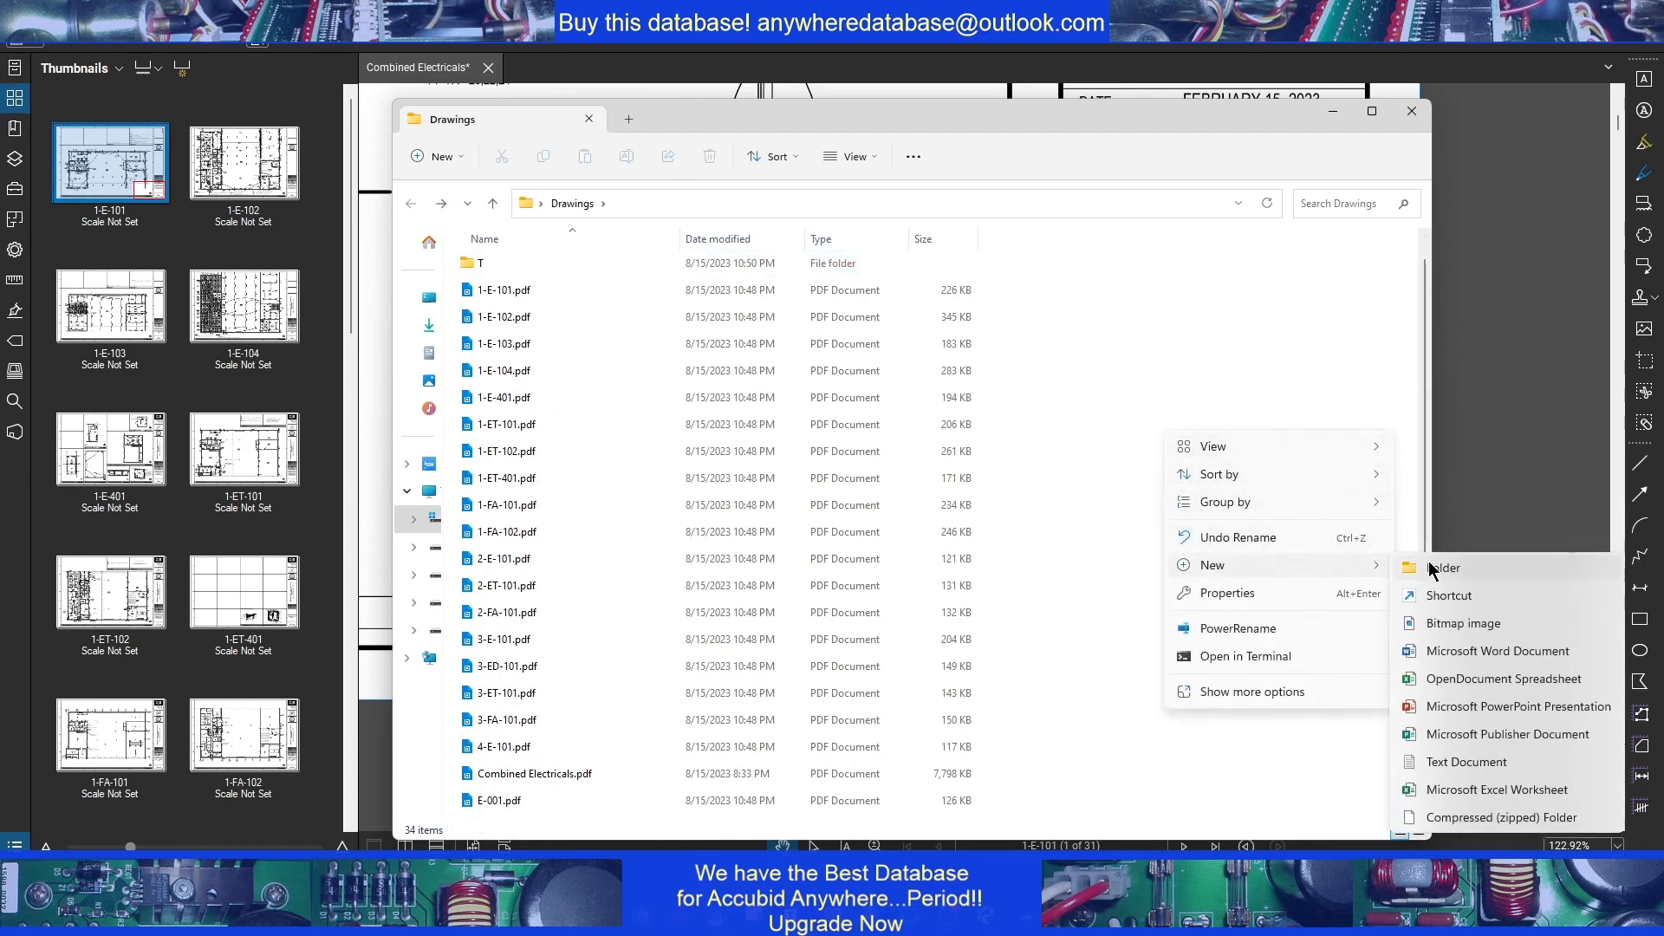
{"action": "left_click", "coordinate": [1430, 568]}
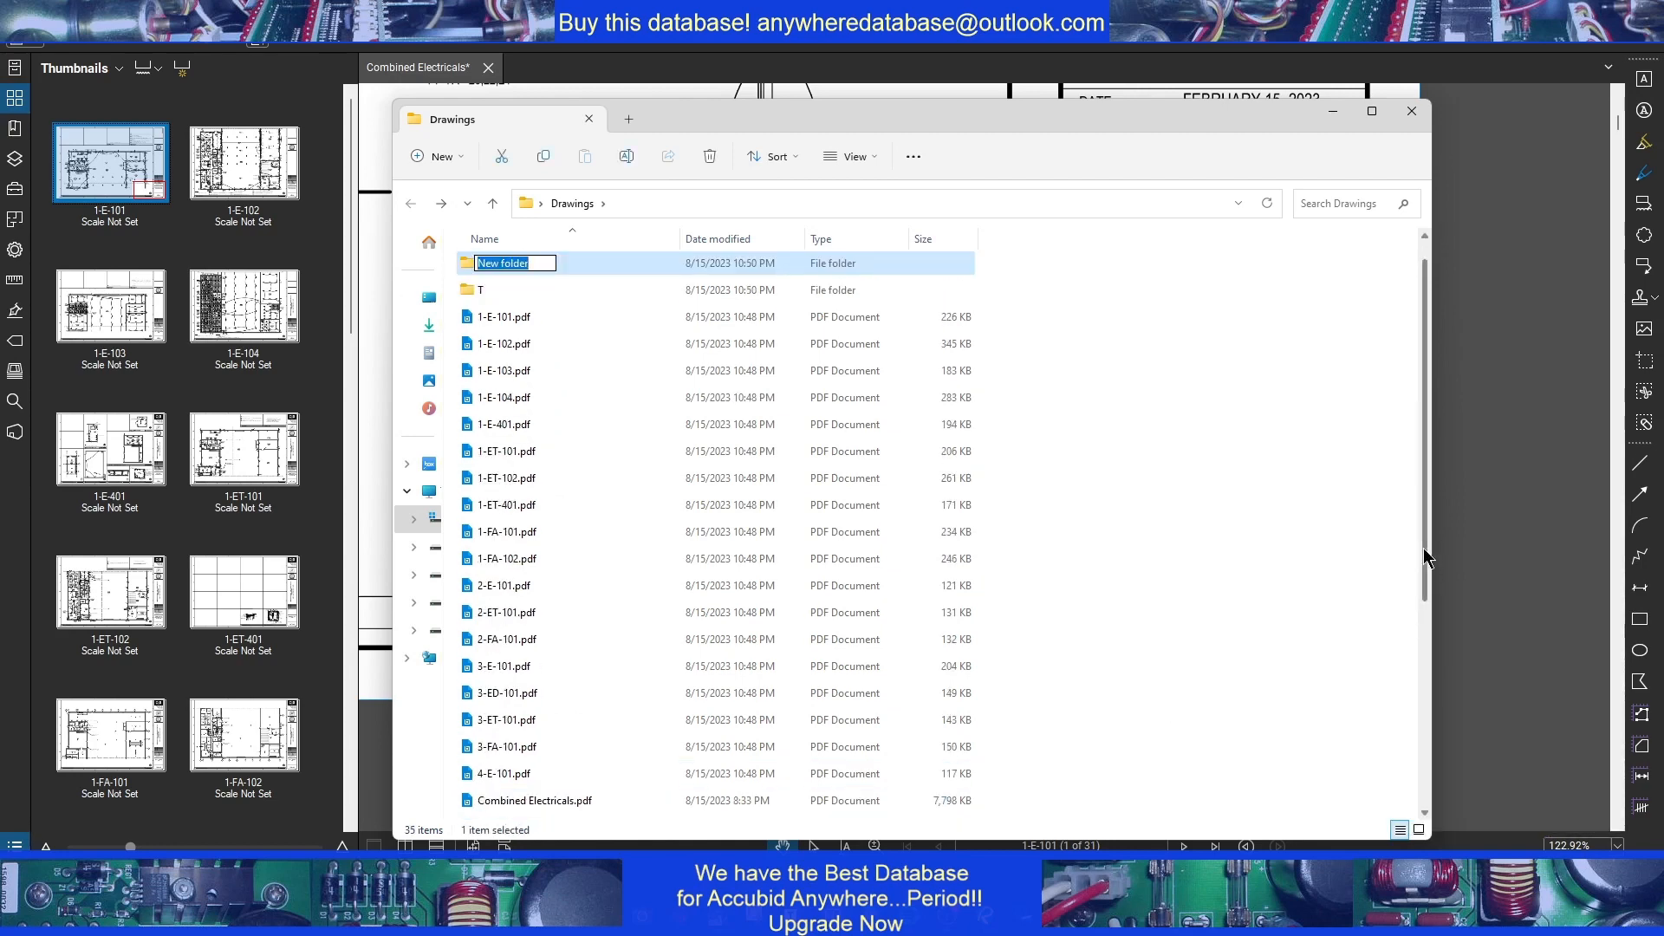
{"action": "type", "text": "FA"}
{"action": "left_click", "coordinate": [1288, 503]}
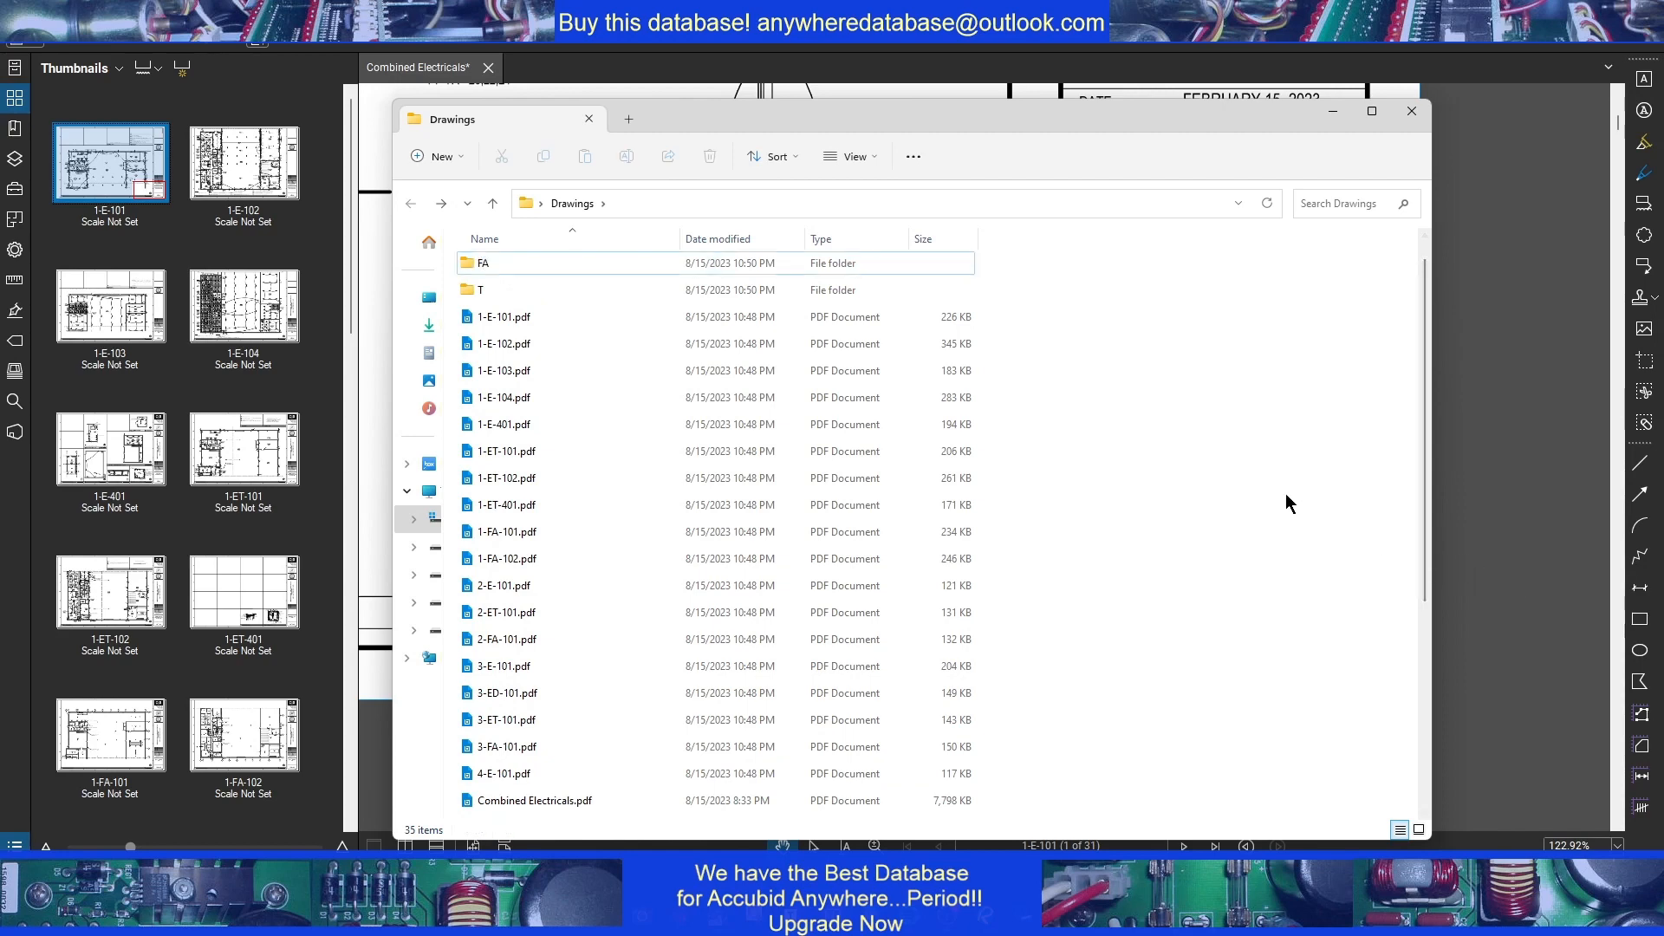
{"action": "scroll", "coordinate": [745, 422], "scroll_direction": "up", "scroll_amount": 1}
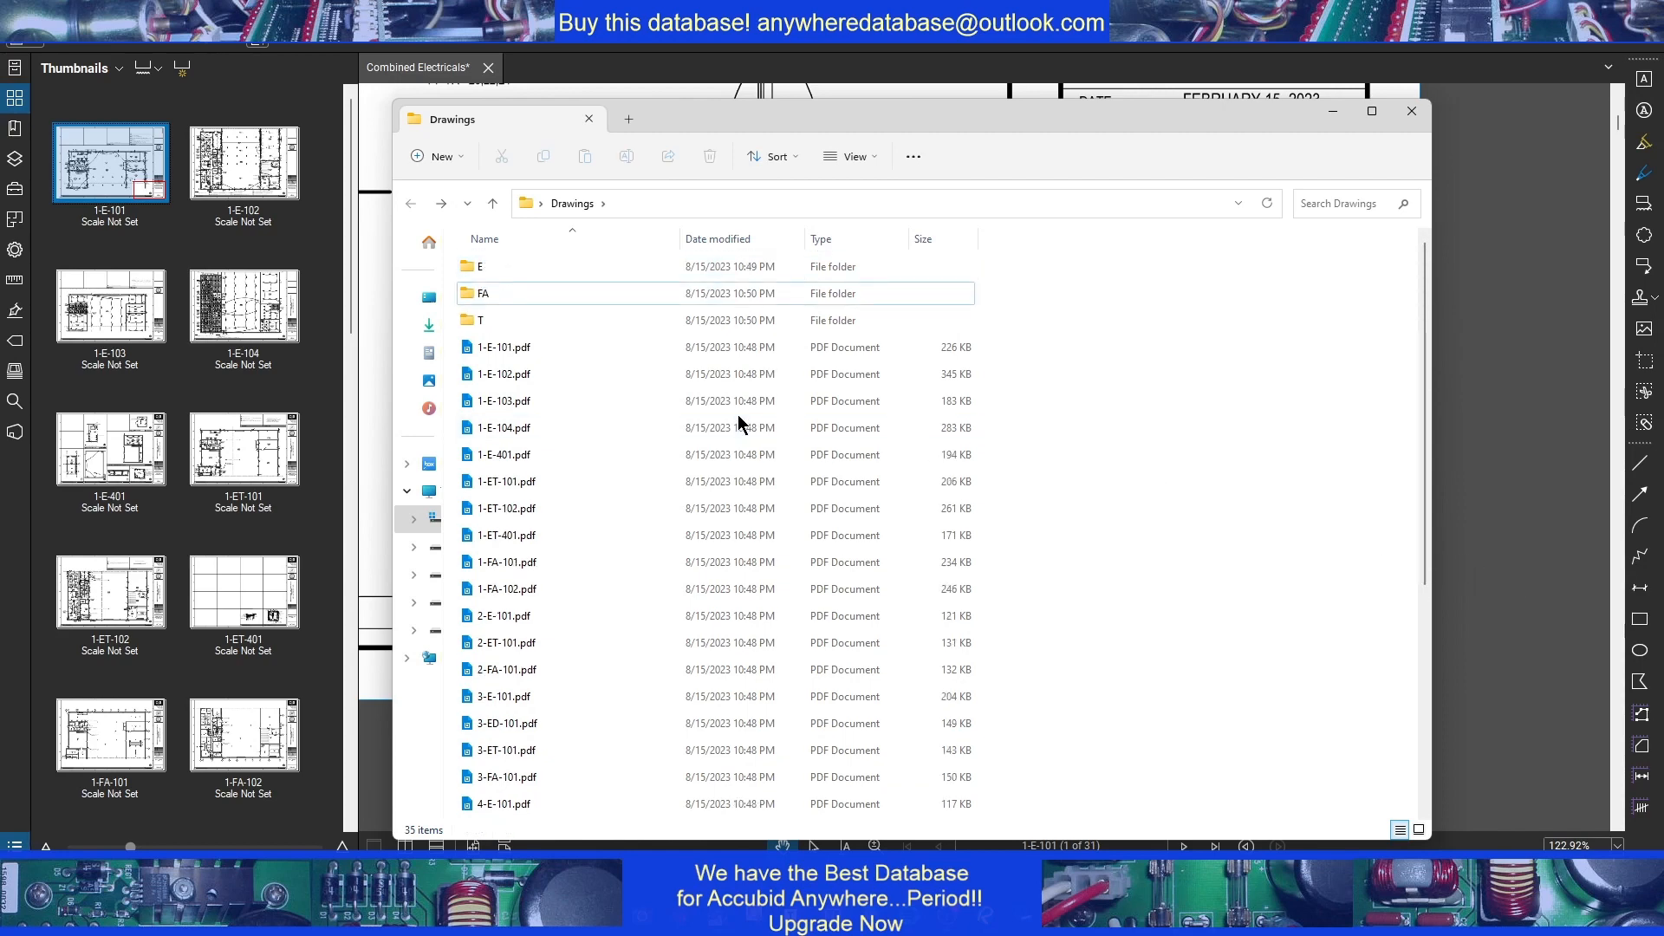
Move 1-E-101.pdf through 1-E-401.pdf into the E folder and 1-ET-101.pdf through 1-ET-401.pdf into the T folder
{"action": "left_click", "coordinate": [506, 351]}
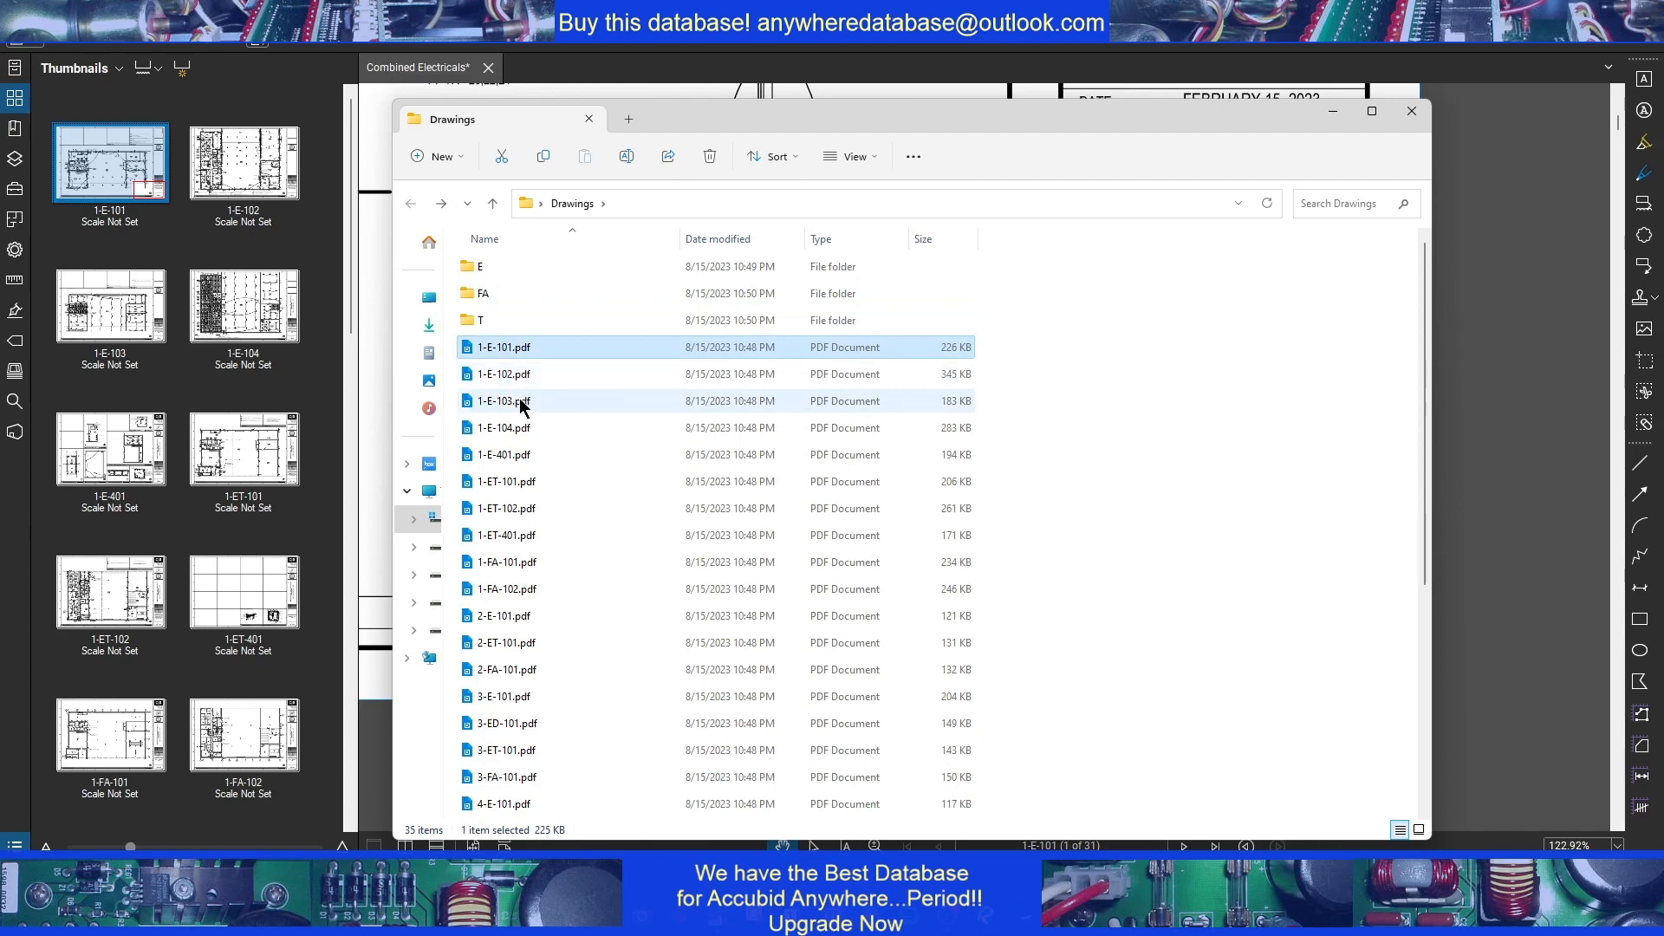
{"action": "left_click", "coordinate": [520, 455], "text": "shift"}
{"action": "left_click_drag", "start_coordinate": [499, 373], "coordinate": [497, 266]}
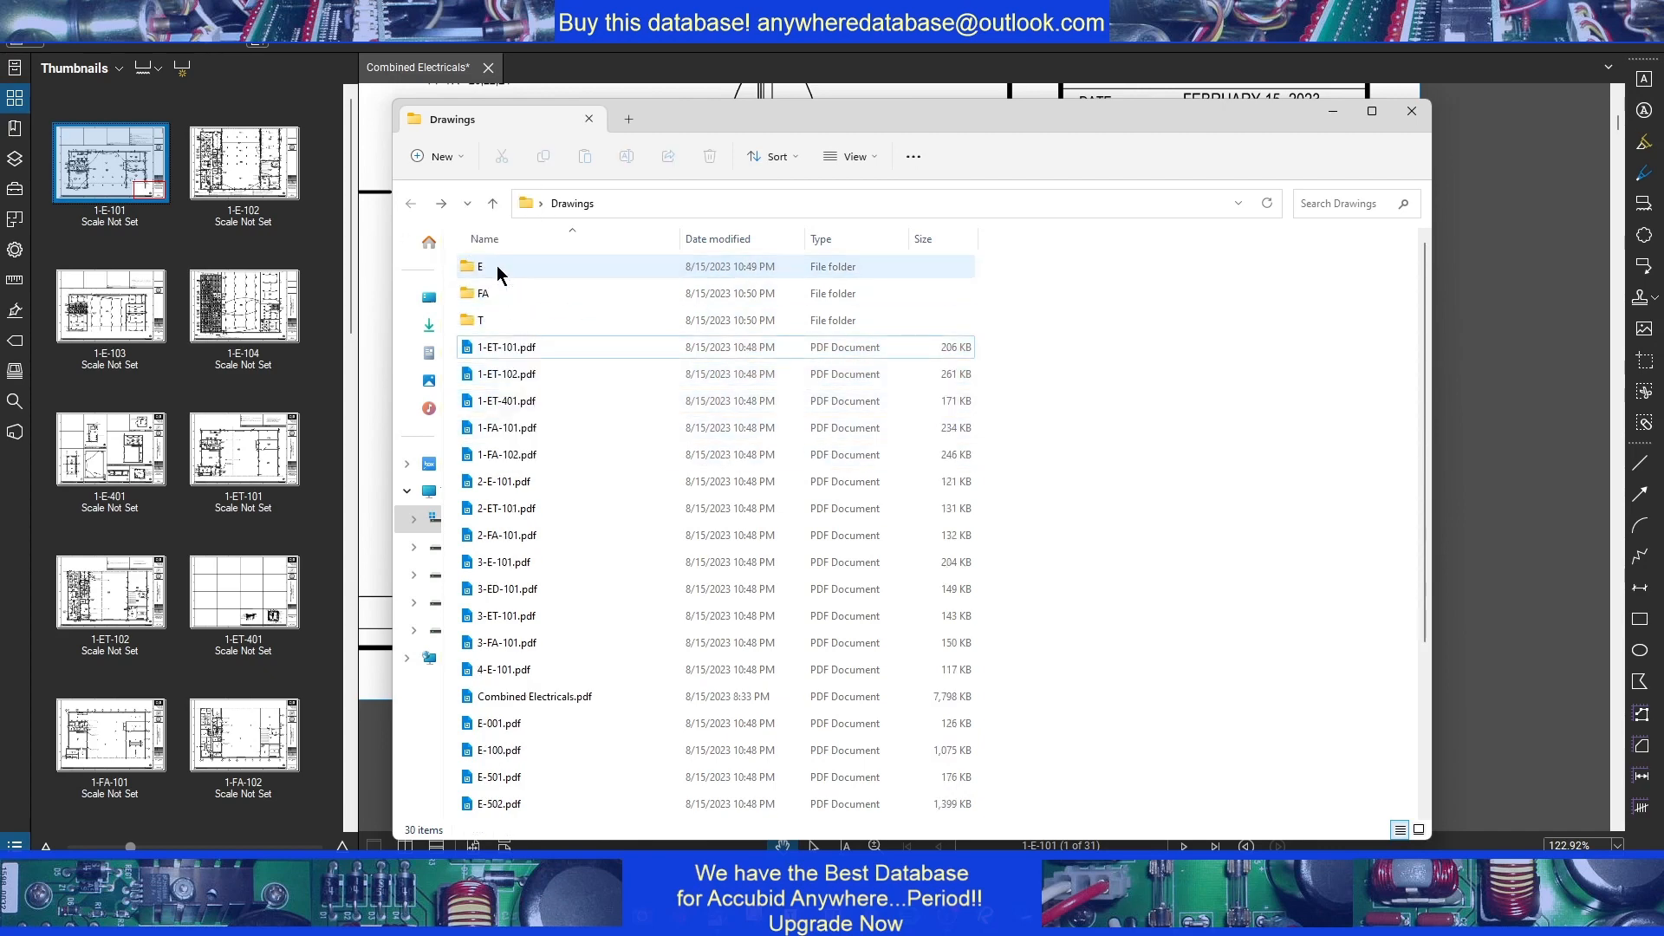
{"action": "left_click", "coordinate": [511, 349]}
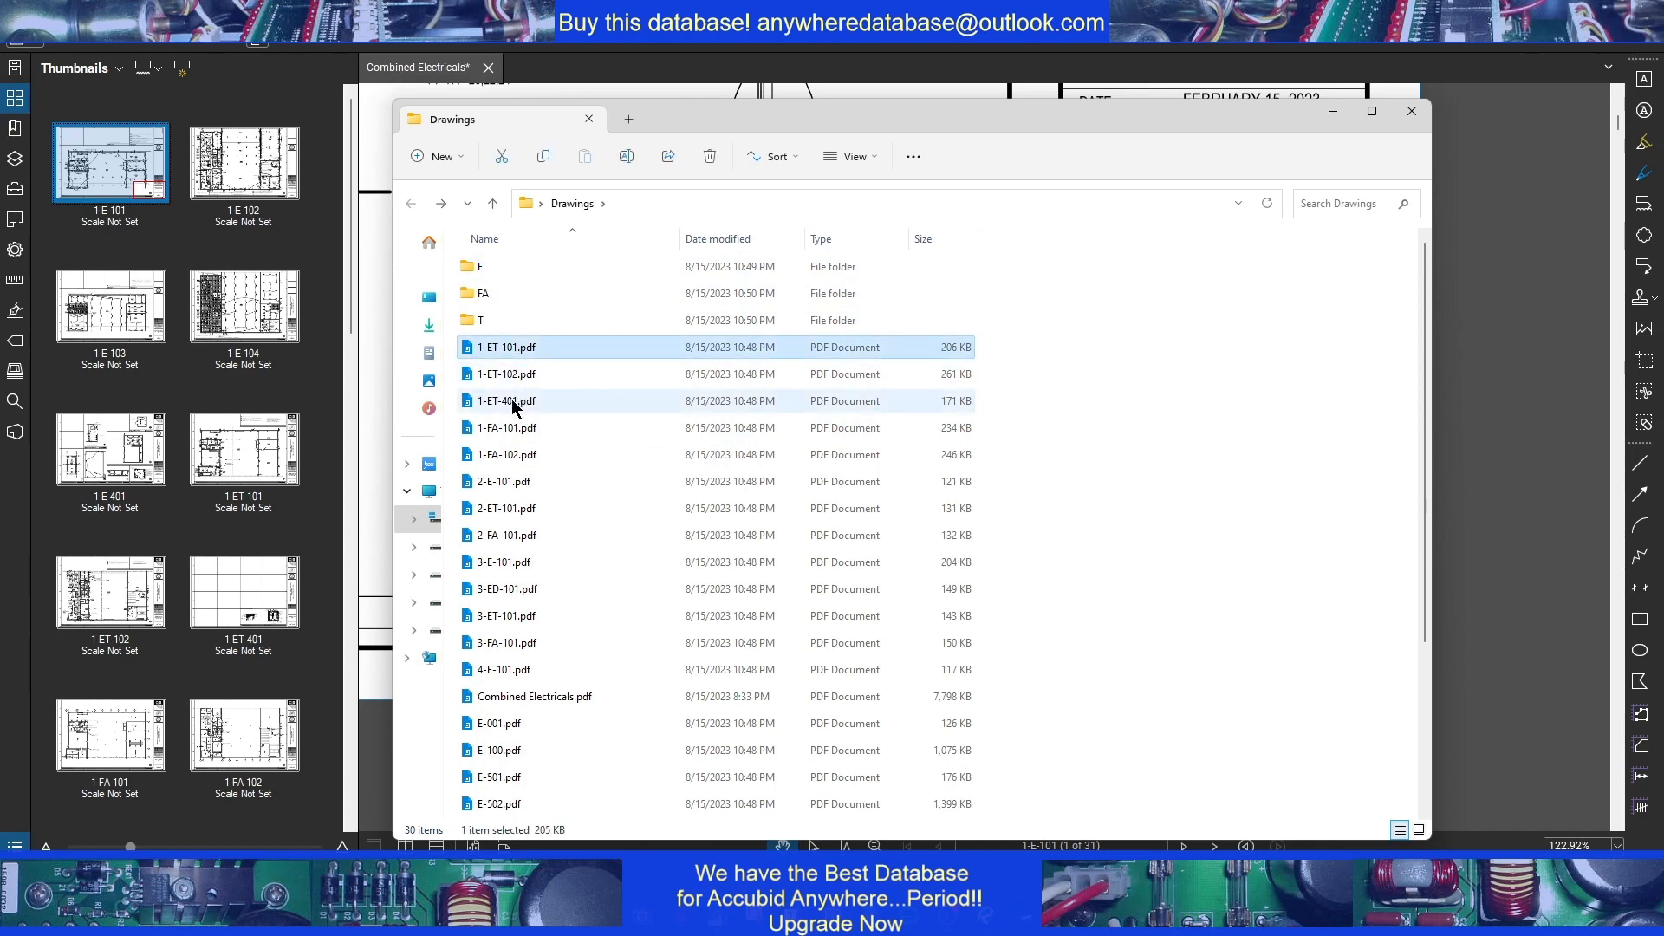
{"action": "left_click", "coordinate": [513, 404], "text": "shift"}
{"action": "mouse_move", "coordinate": [506, 345]}
{"action": "left_mouse_down"}
{"action": "mouse_move", "coordinate": [548, 305]}
{"action": "mouse_move", "coordinate": [526, 322]}
{"action": "left_mouse_up"}
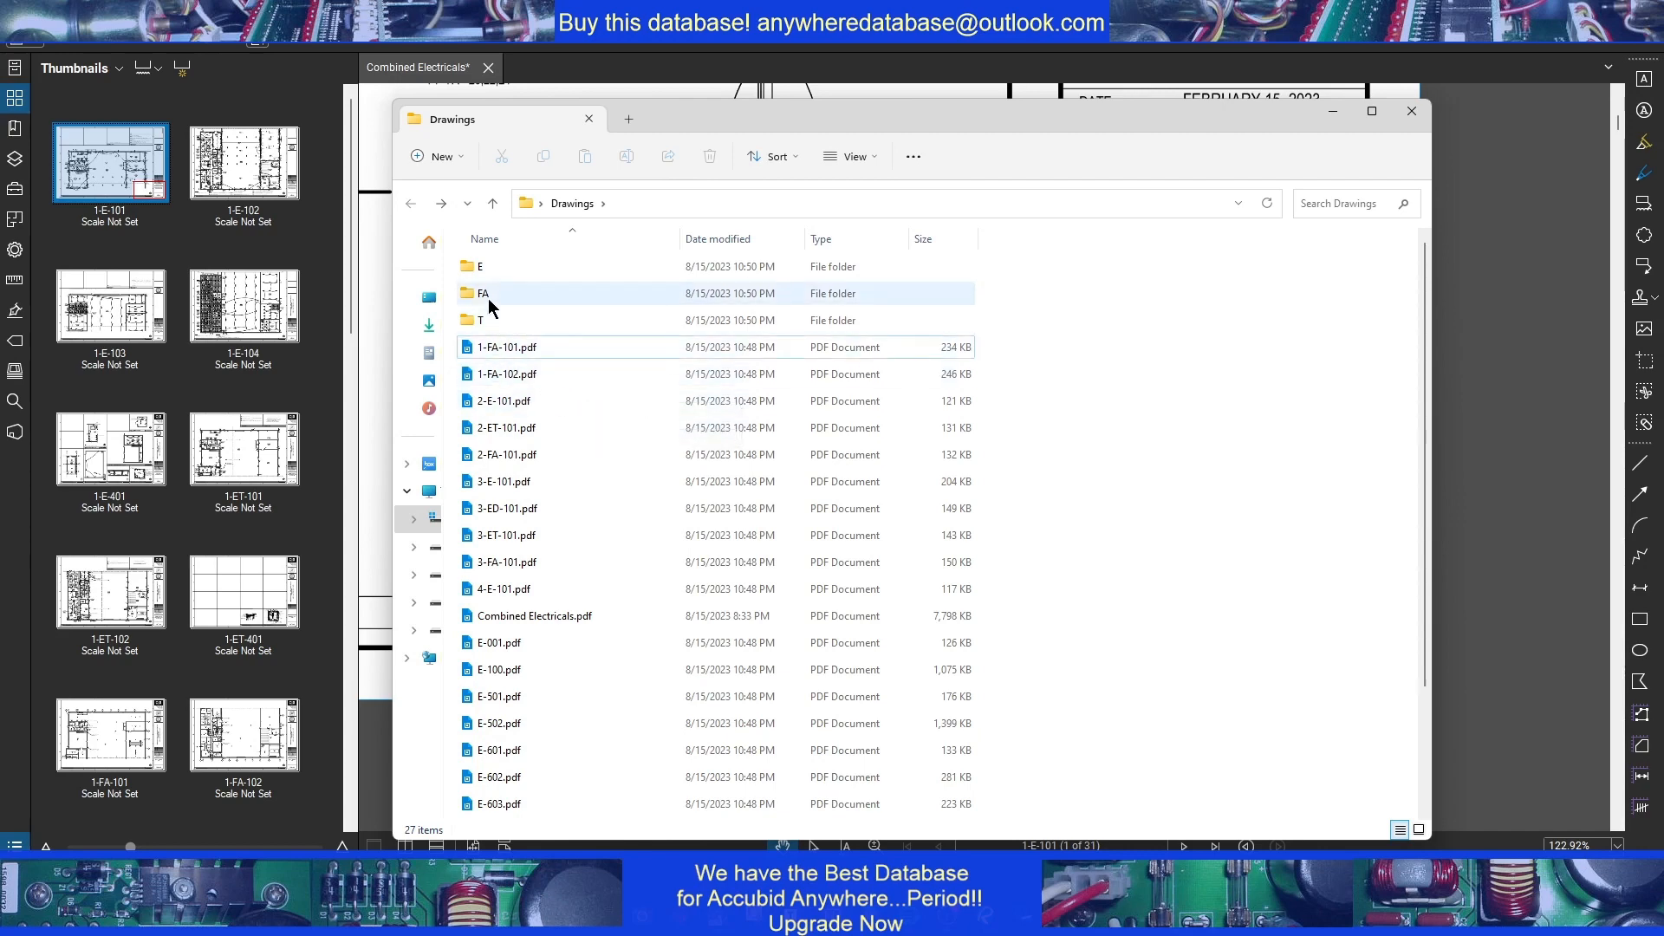
Move 1-FA-101.pdf and 1-FA-102.pdf together into the FA folder
{"action": "left_click_drag", "start_coordinate": [500, 325], "coordinate": [513, 301]}
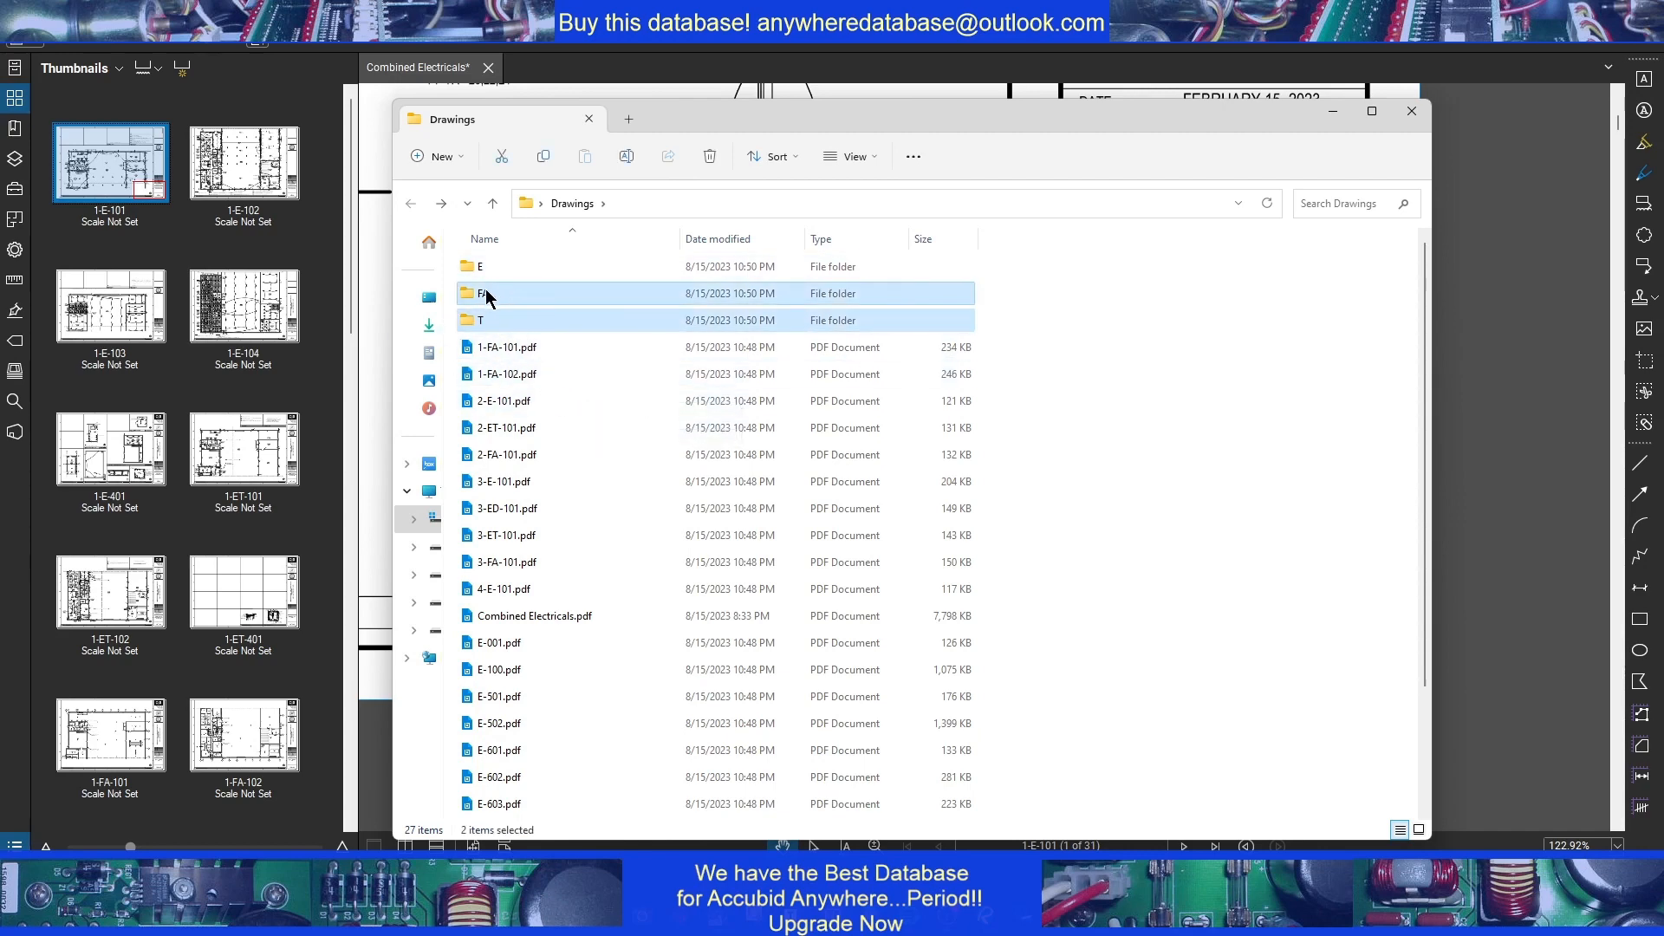
{"action": "left_click", "coordinate": [528, 355]}
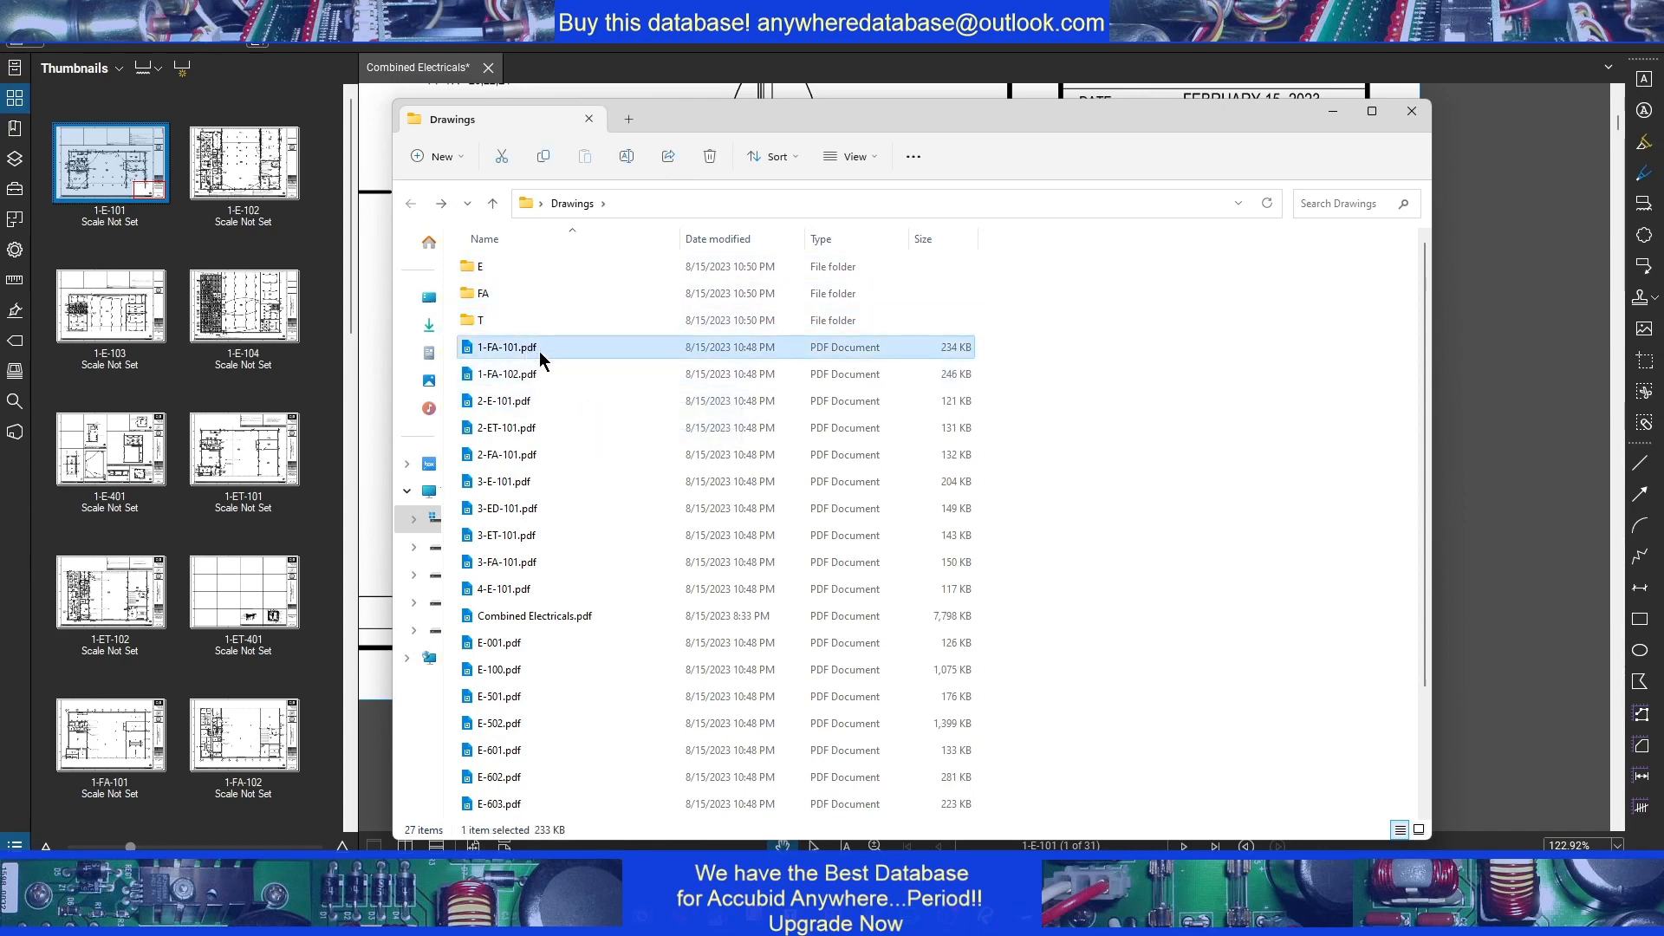
{"action": "left_click", "coordinate": [515, 373], "text": "shift"}
{"action": "left_click_drag", "start_coordinate": [503, 373], "coordinate": [492, 294]}
Sort 2-E-101, 3-E-101 and 3-ED-101 into the E folder, 2-ET-101 into T and 2-FA-101 into FA
{"action": "left_click_drag", "start_coordinate": [507, 356], "coordinate": [518, 293]}
{"action": "left_click_drag", "start_coordinate": [509, 360], "coordinate": [511, 274]}
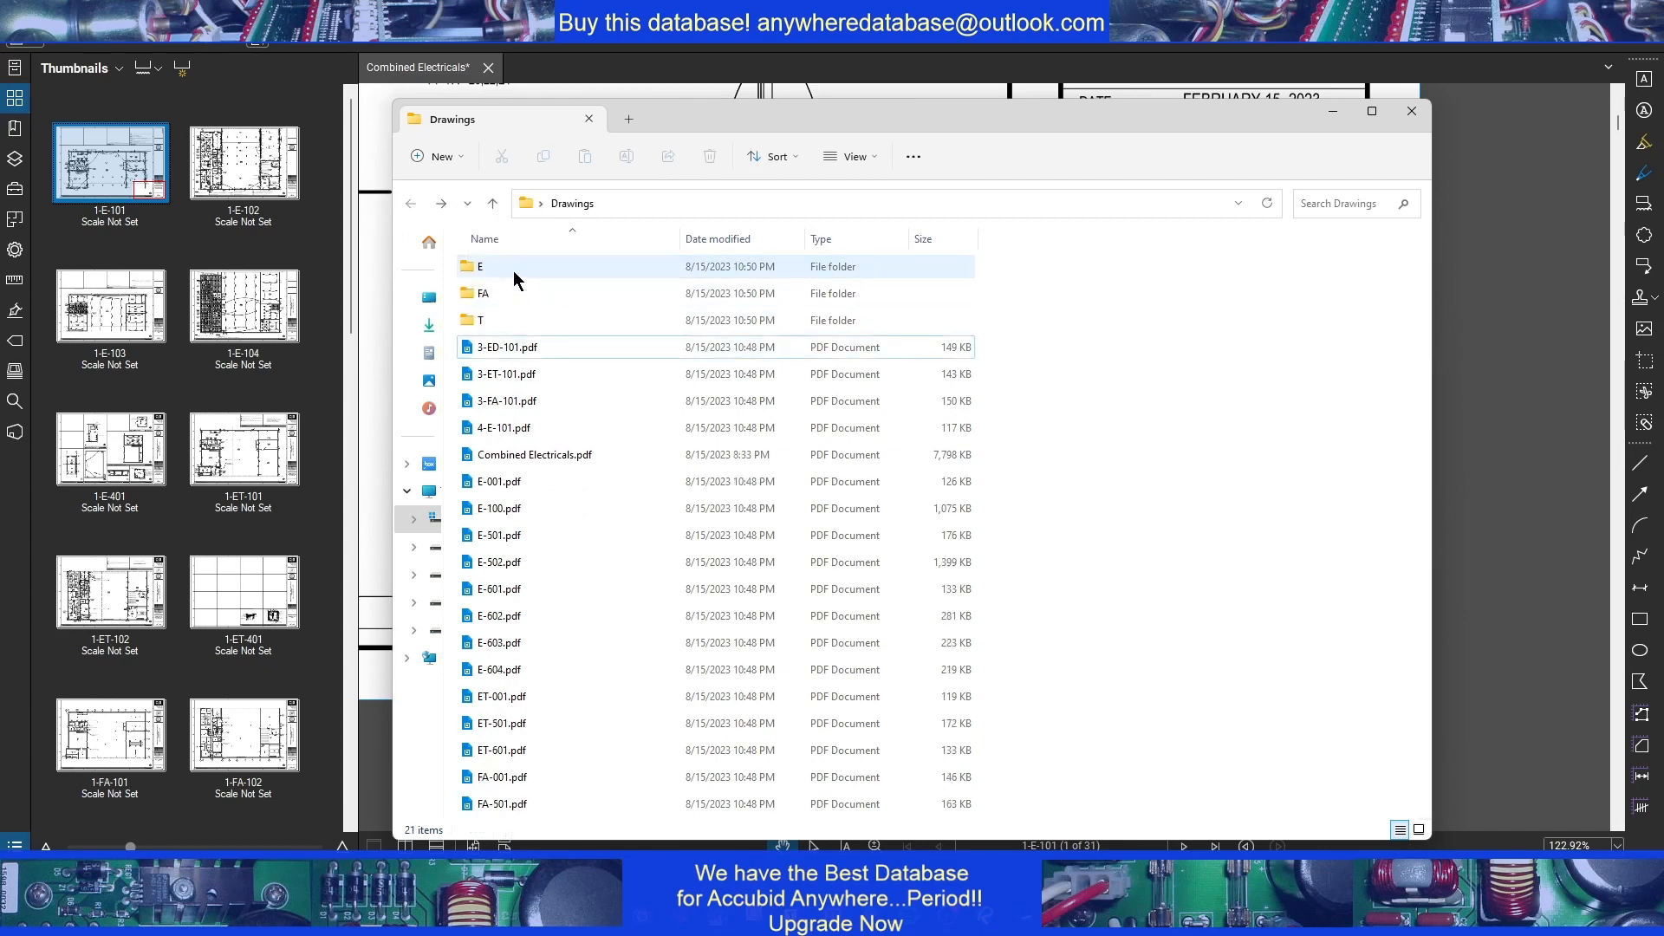
{"action": "left_click_drag", "start_coordinate": [495, 350], "coordinate": [501, 267]}
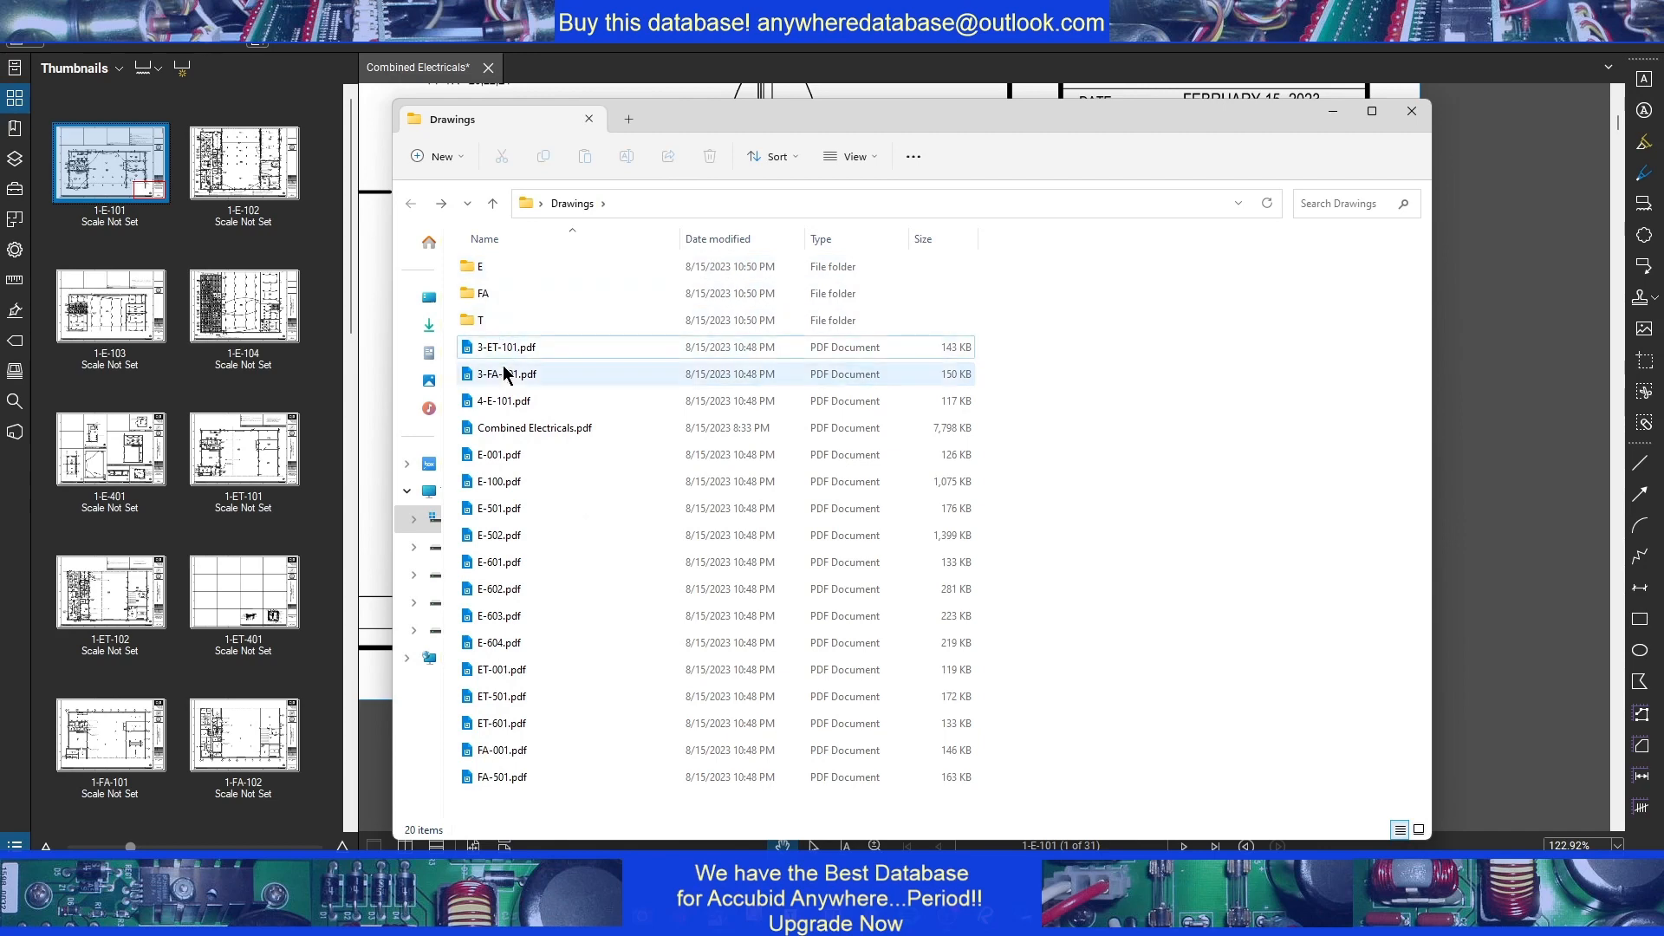
Move 3-FA-101.pdf into the FA folder and E-001.pdf through E-604.pdf into the E folder
{"action": "left_click_drag", "start_coordinate": [506, 373], "coordinate": [506, 285]}
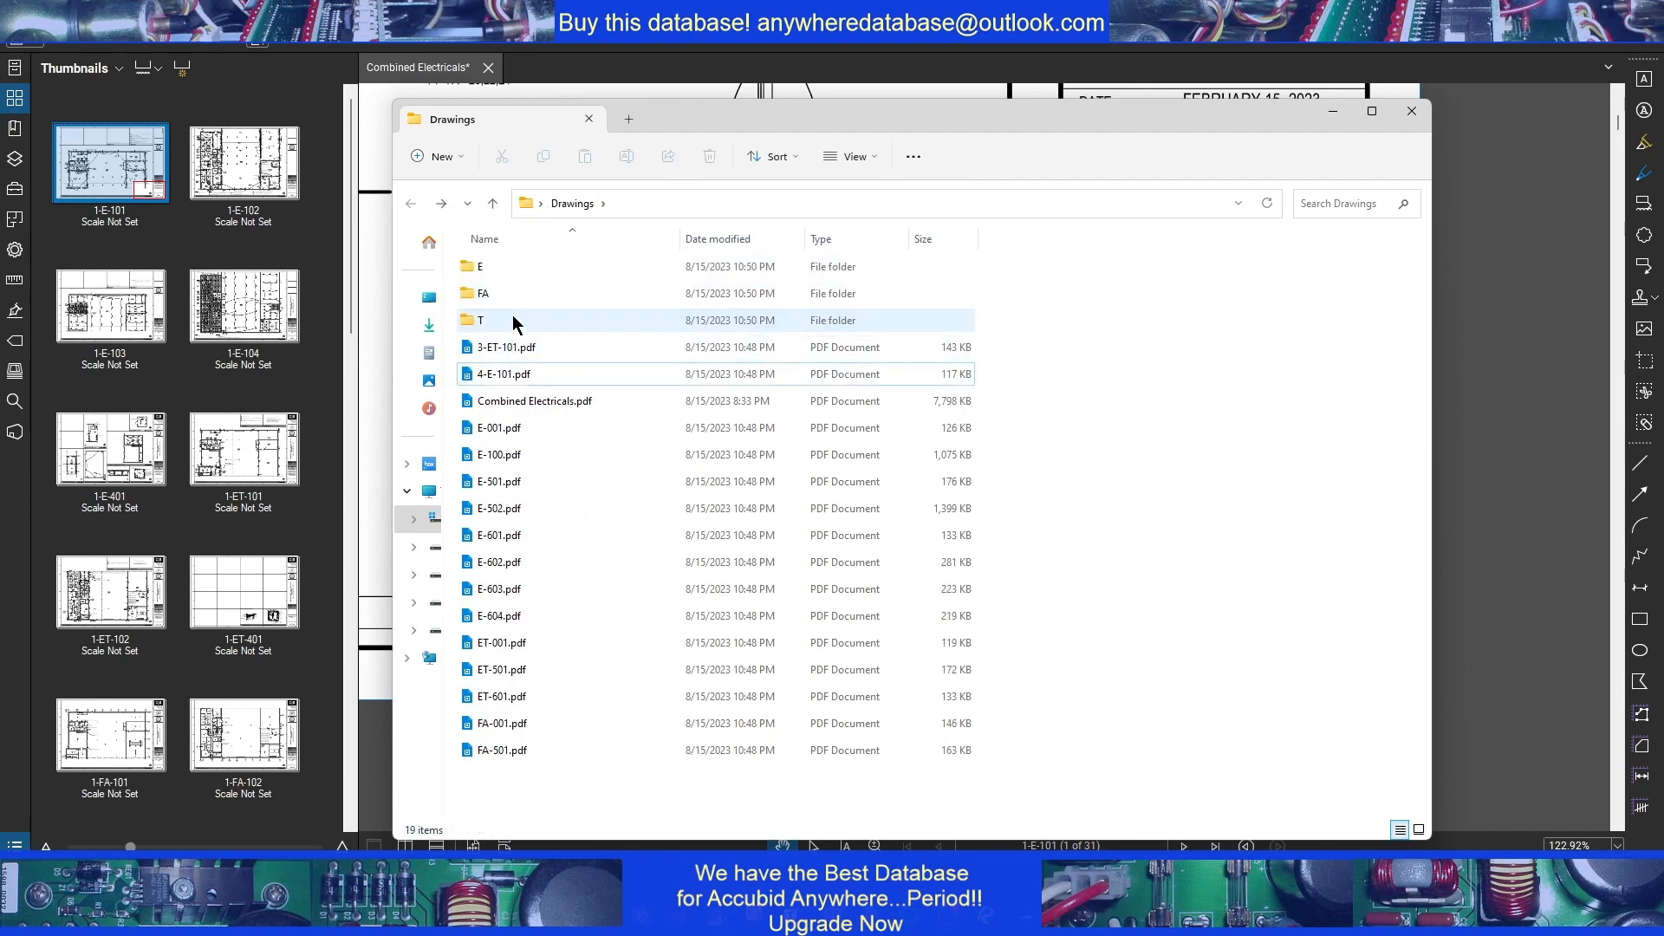
{"action": "left_click", "coordinate": [509, 431]}
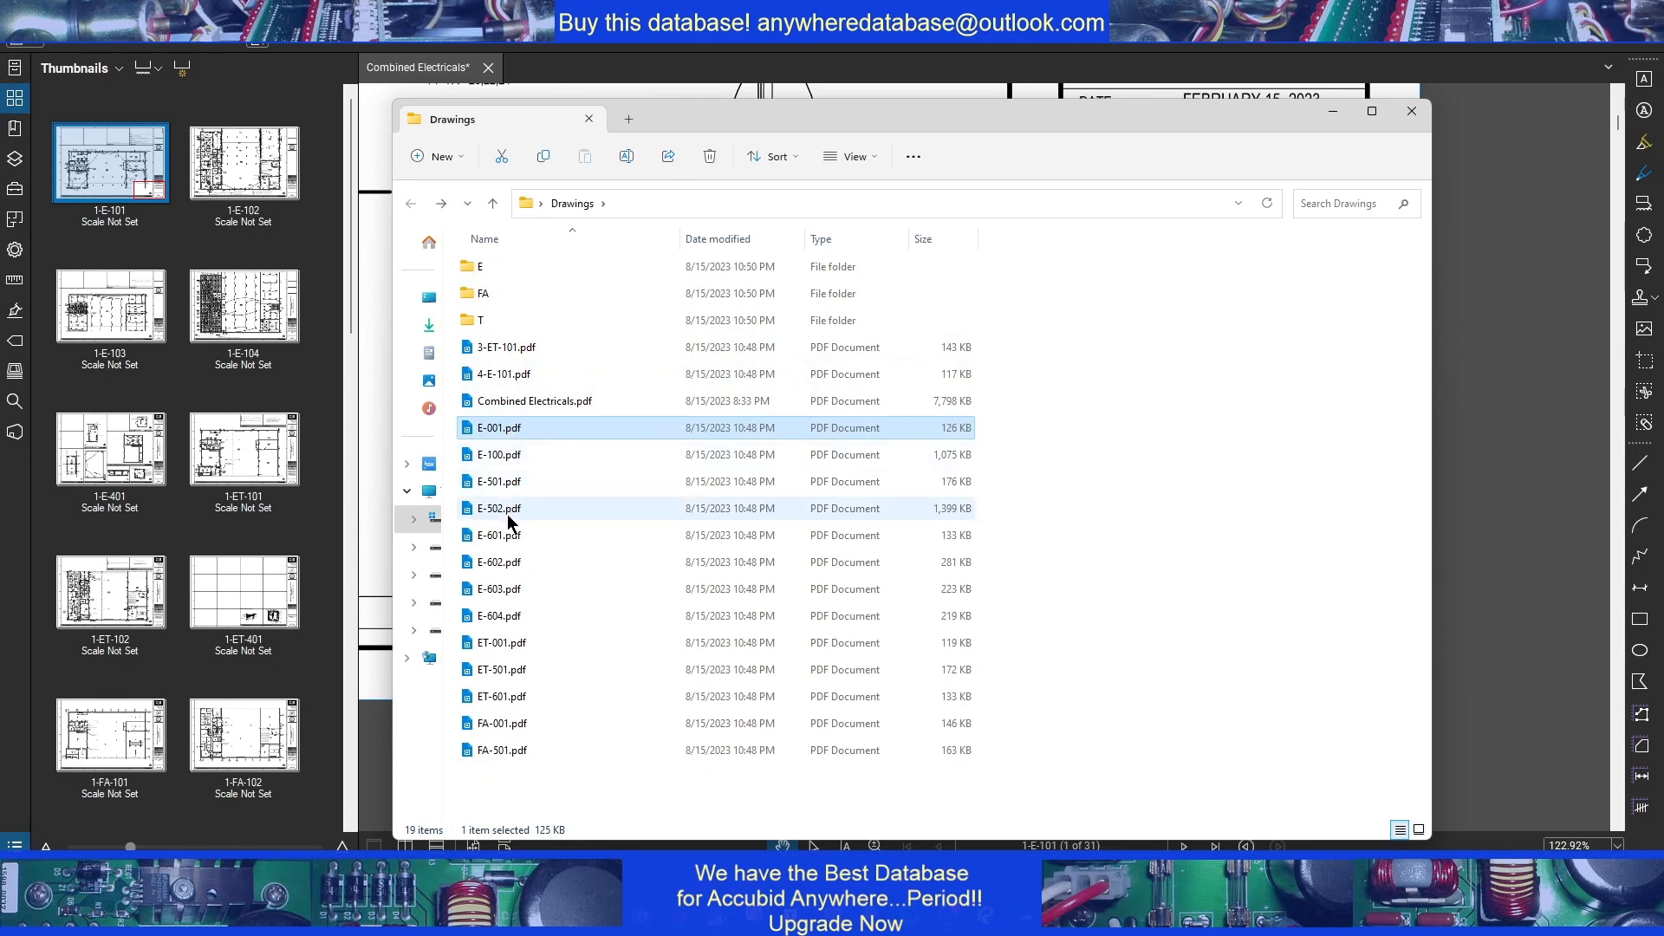
{"action": "left_click", "coordinate": [512, 613], "text": "shift"}
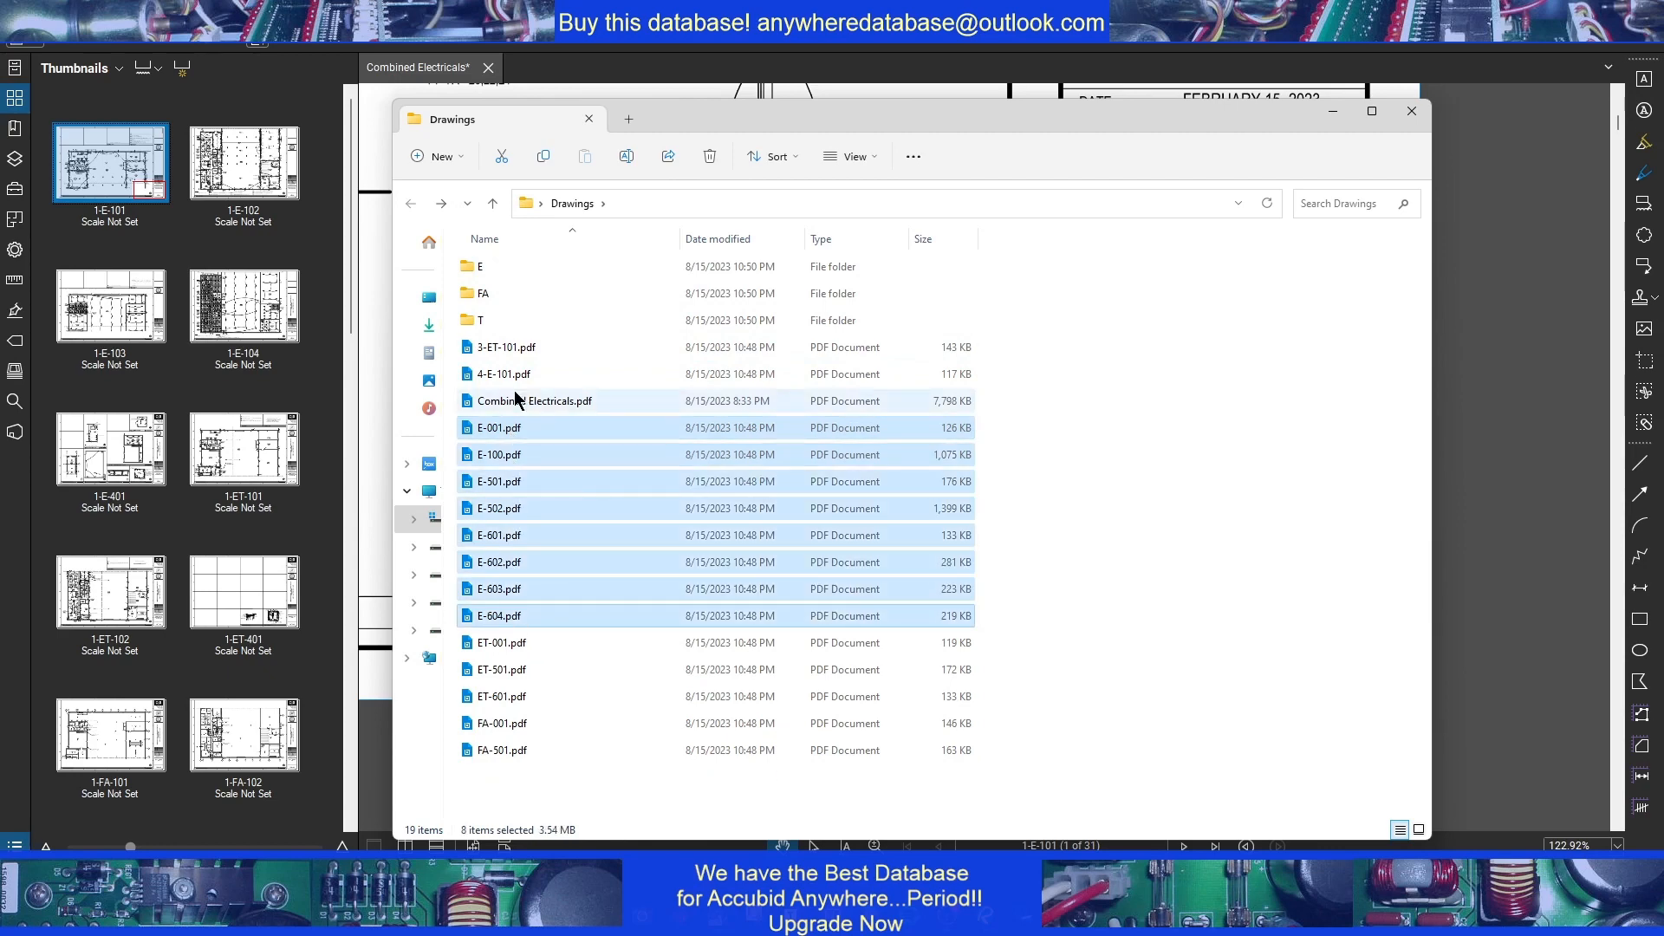
{"action": "left_click_drag", "start_coordinate": [496, 429], "coordinate": [528, 265]}
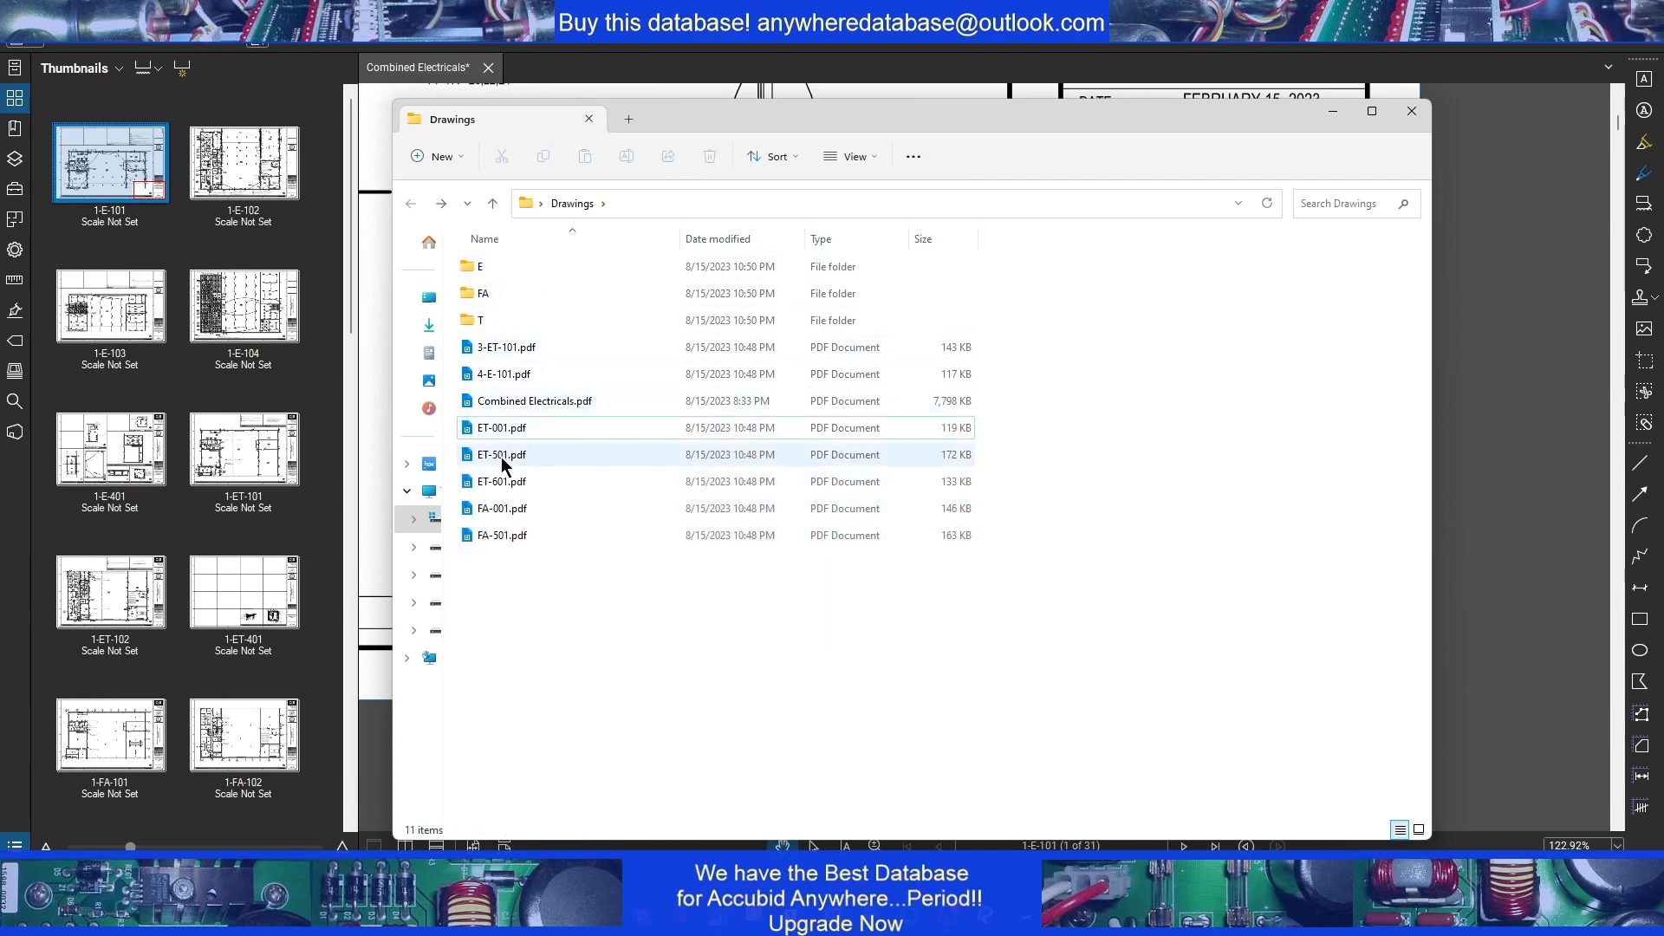
Move ET-001.pdf, ET-501.pdf and ET-601.pdf together into the T folder
{"action": "left_click", "coordinate": [501, 486]}
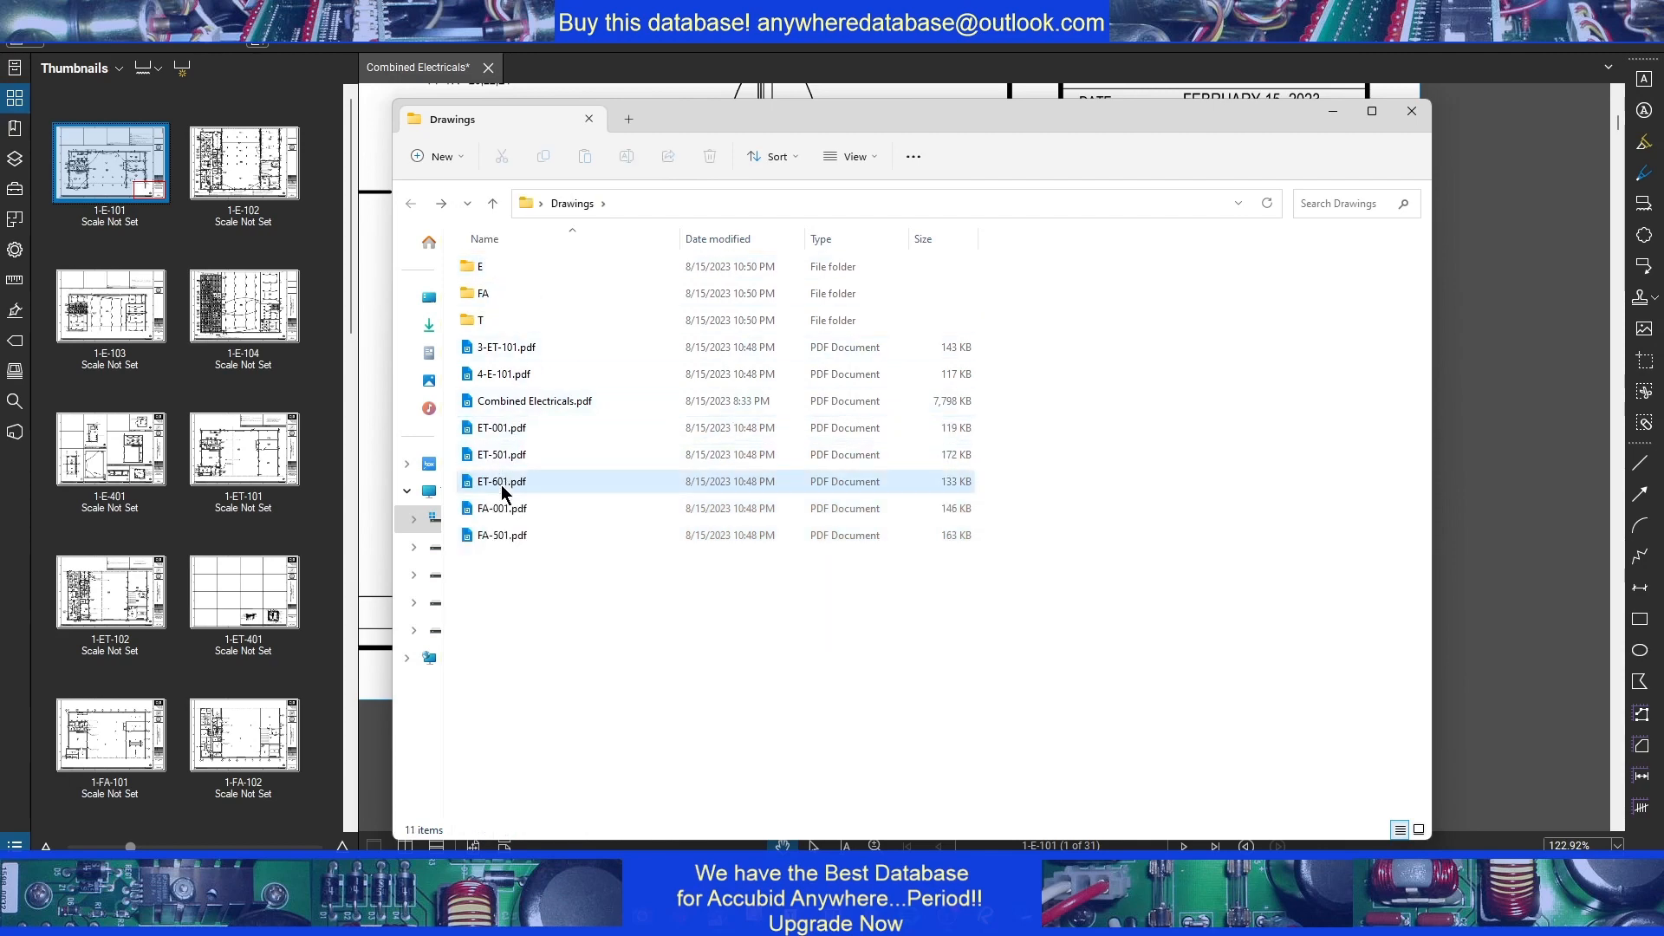
{"action": "left_click", "coordinate": [501, 429]}
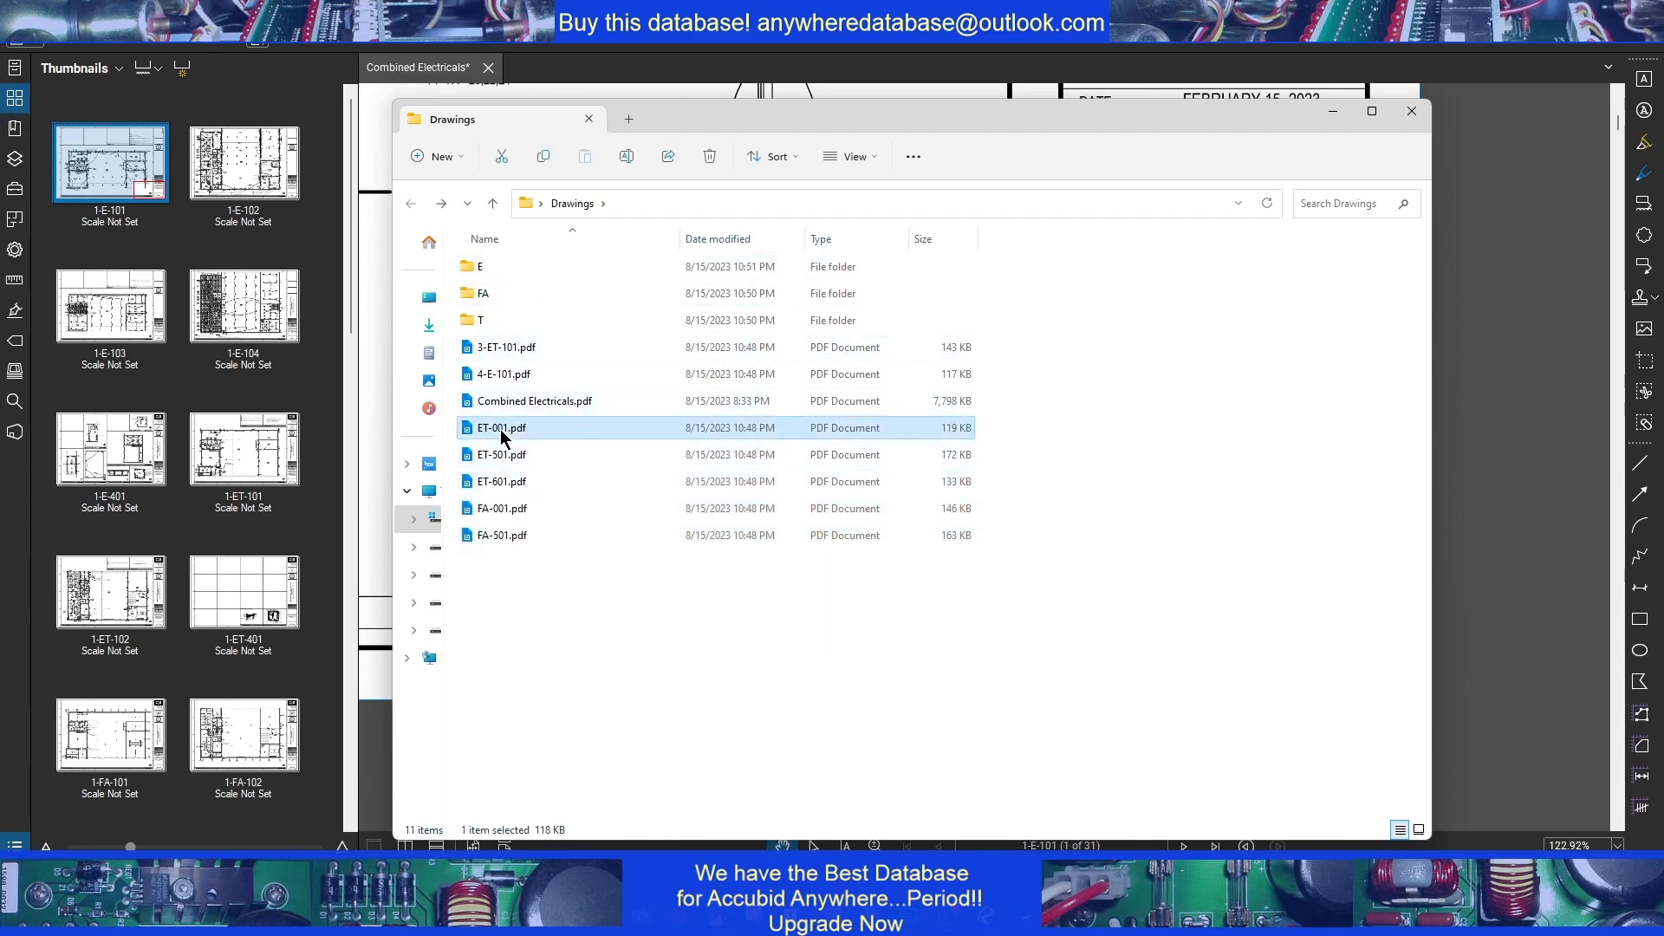
{"action": "left_click", "coordinate": [501, 481], "text": "shift"}
{"action": "left_click_drag", "start_coordinate": [495, 440], "coordinate": [520, 322]}
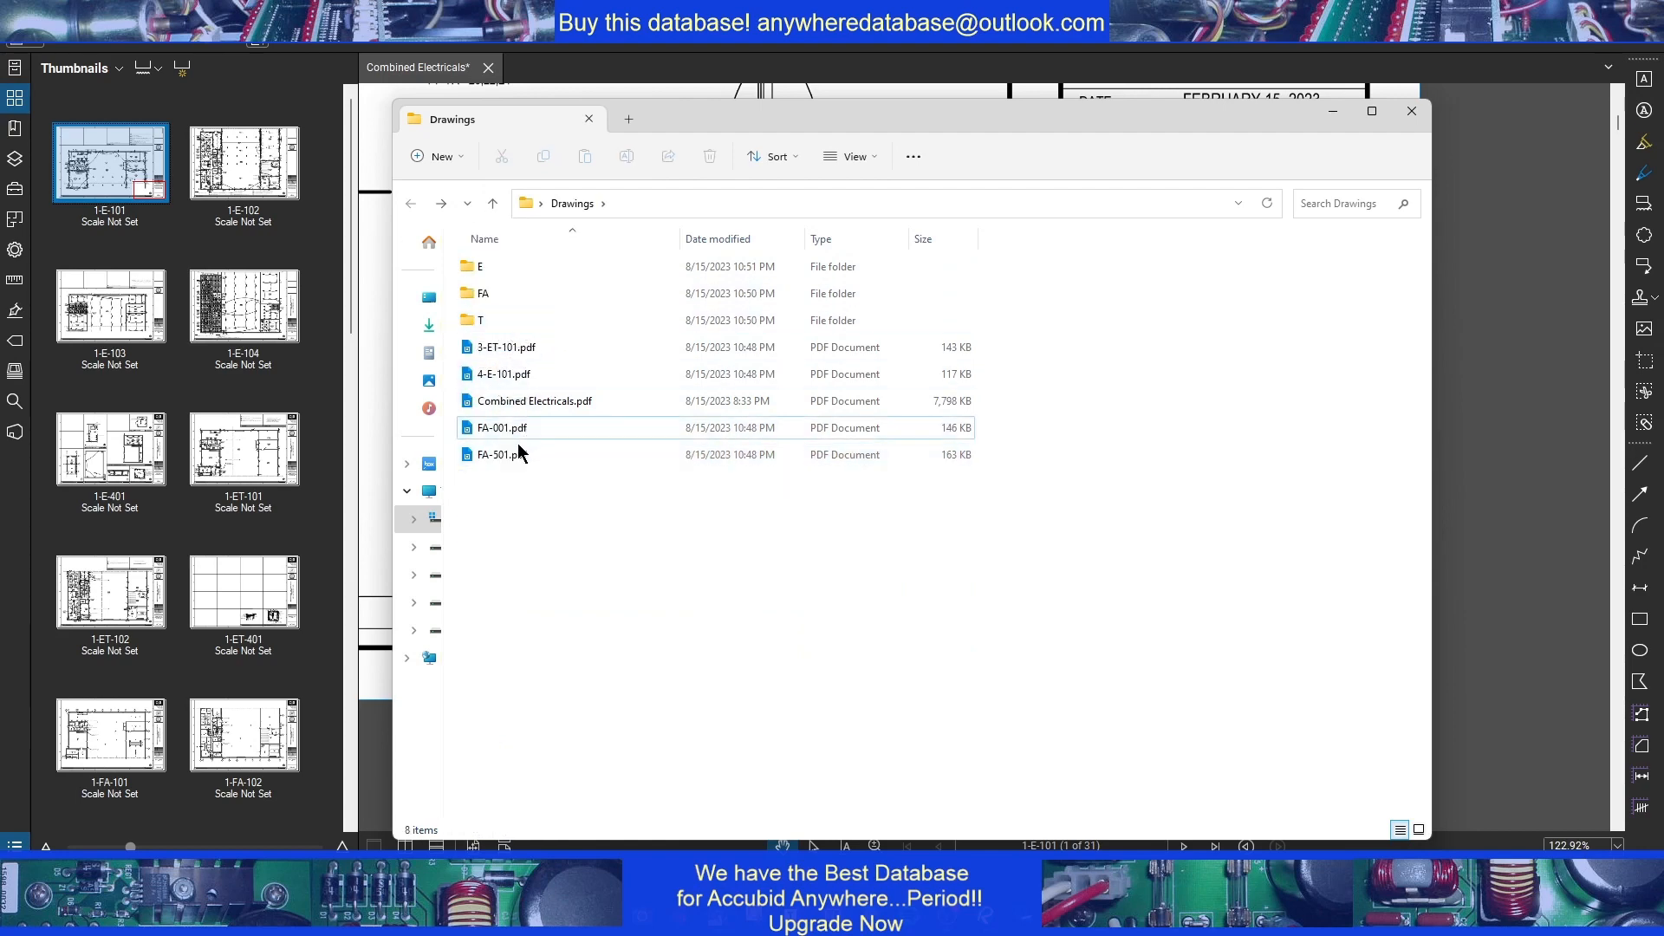
Sort FA-001.pdf and FA-501.pdf into the FA folder, 4-E-101.pdf into E and 3-ET-101.pdf into T
{"action": "left_click", "coordinate": [501, 428]}
{"action": "left_click", "coordinate": [501, 453], "text": "shift"}
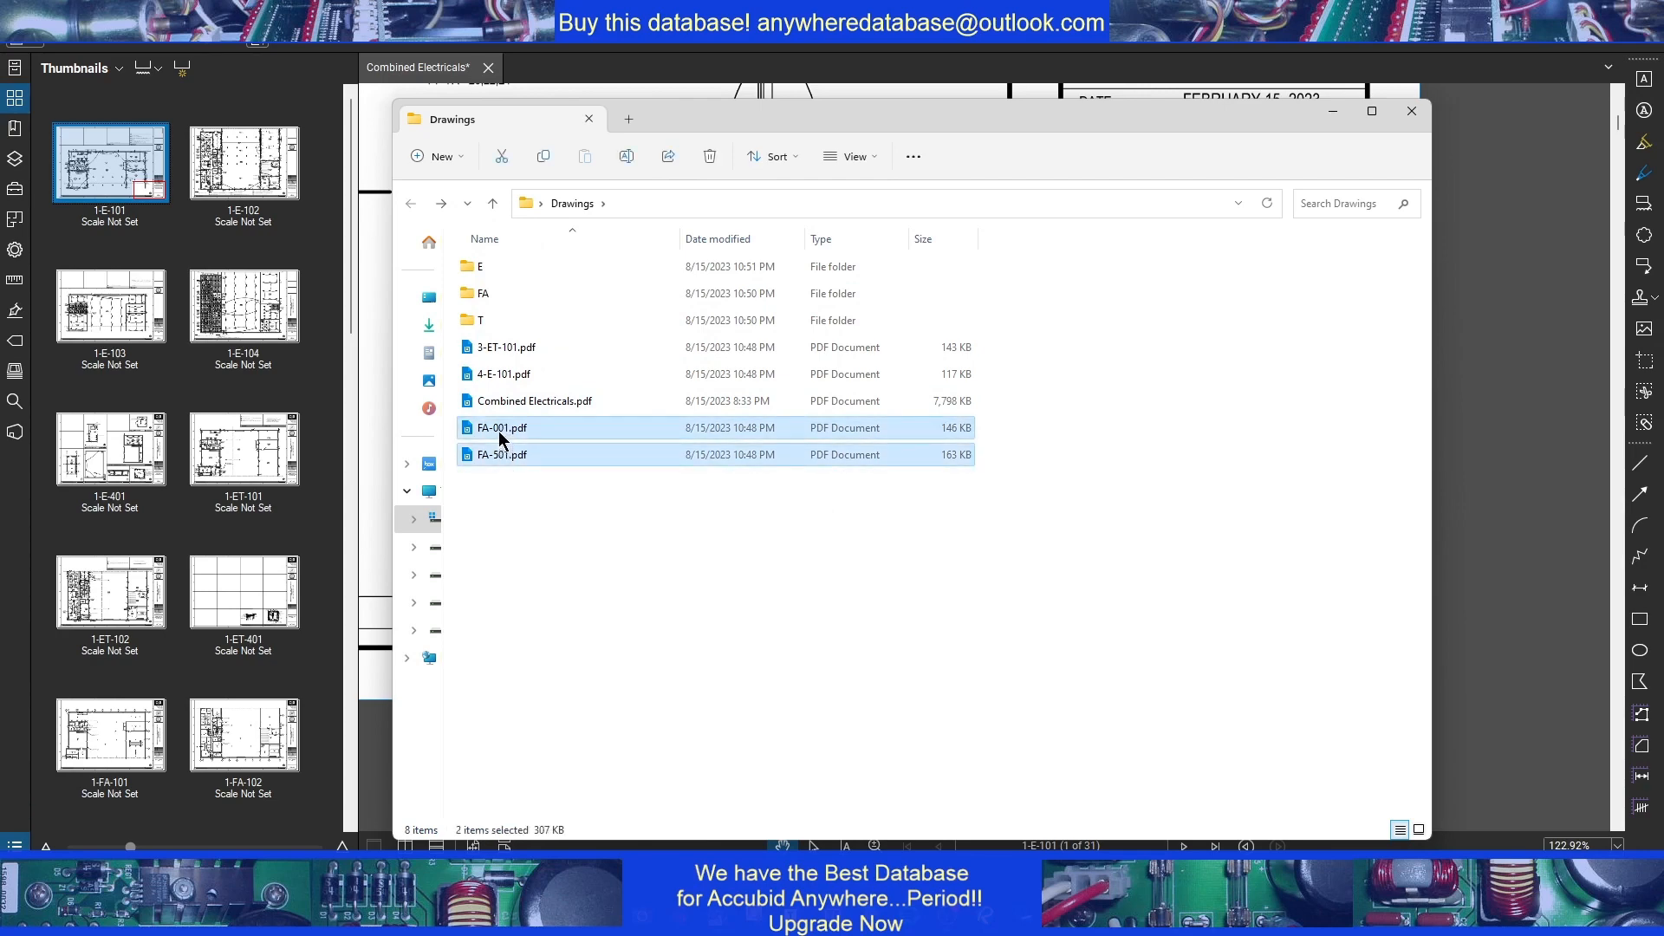
{"action": "left_click_drag", "start_coordinate": [494, 429], "coordinate": [516, 300]}
{"action": "left_click_drag", "start_coordinate": [500, 378], "coordinate": [517, 269]}
{"action": "left_click_drag", "start_coordinate": [505, 350], "coordinate": [507, 322]}
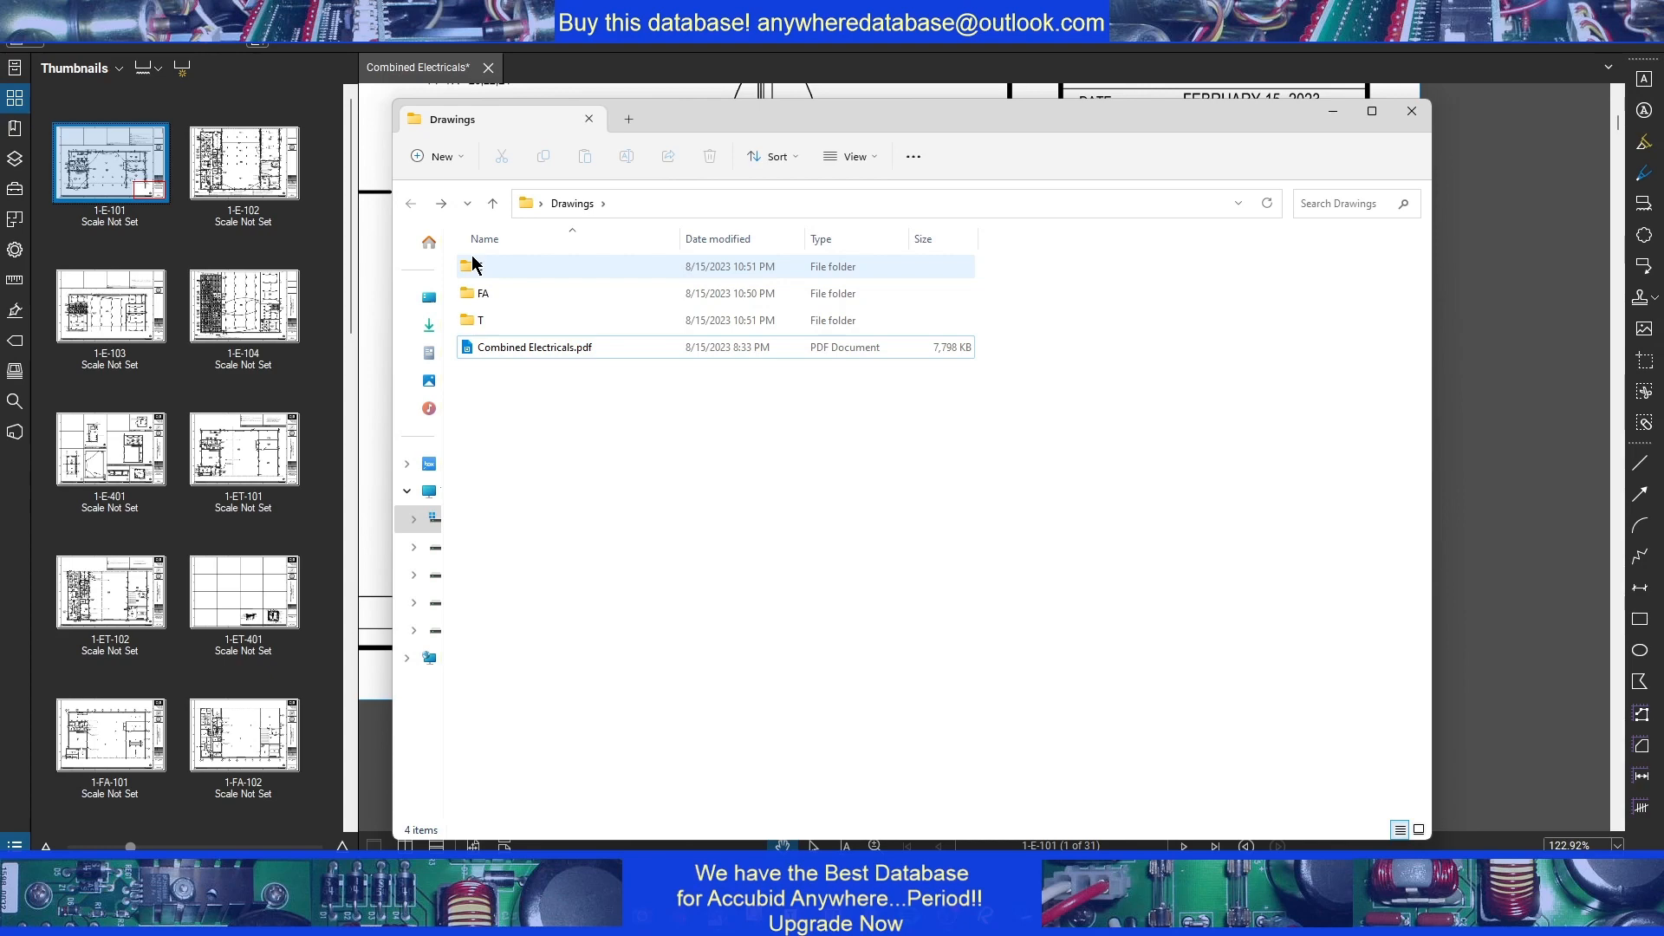
Check the contents of the T, FA and E folders one after another, and move the file window out of the way
{"action": "double_click", "coordinate": [482, 321]}
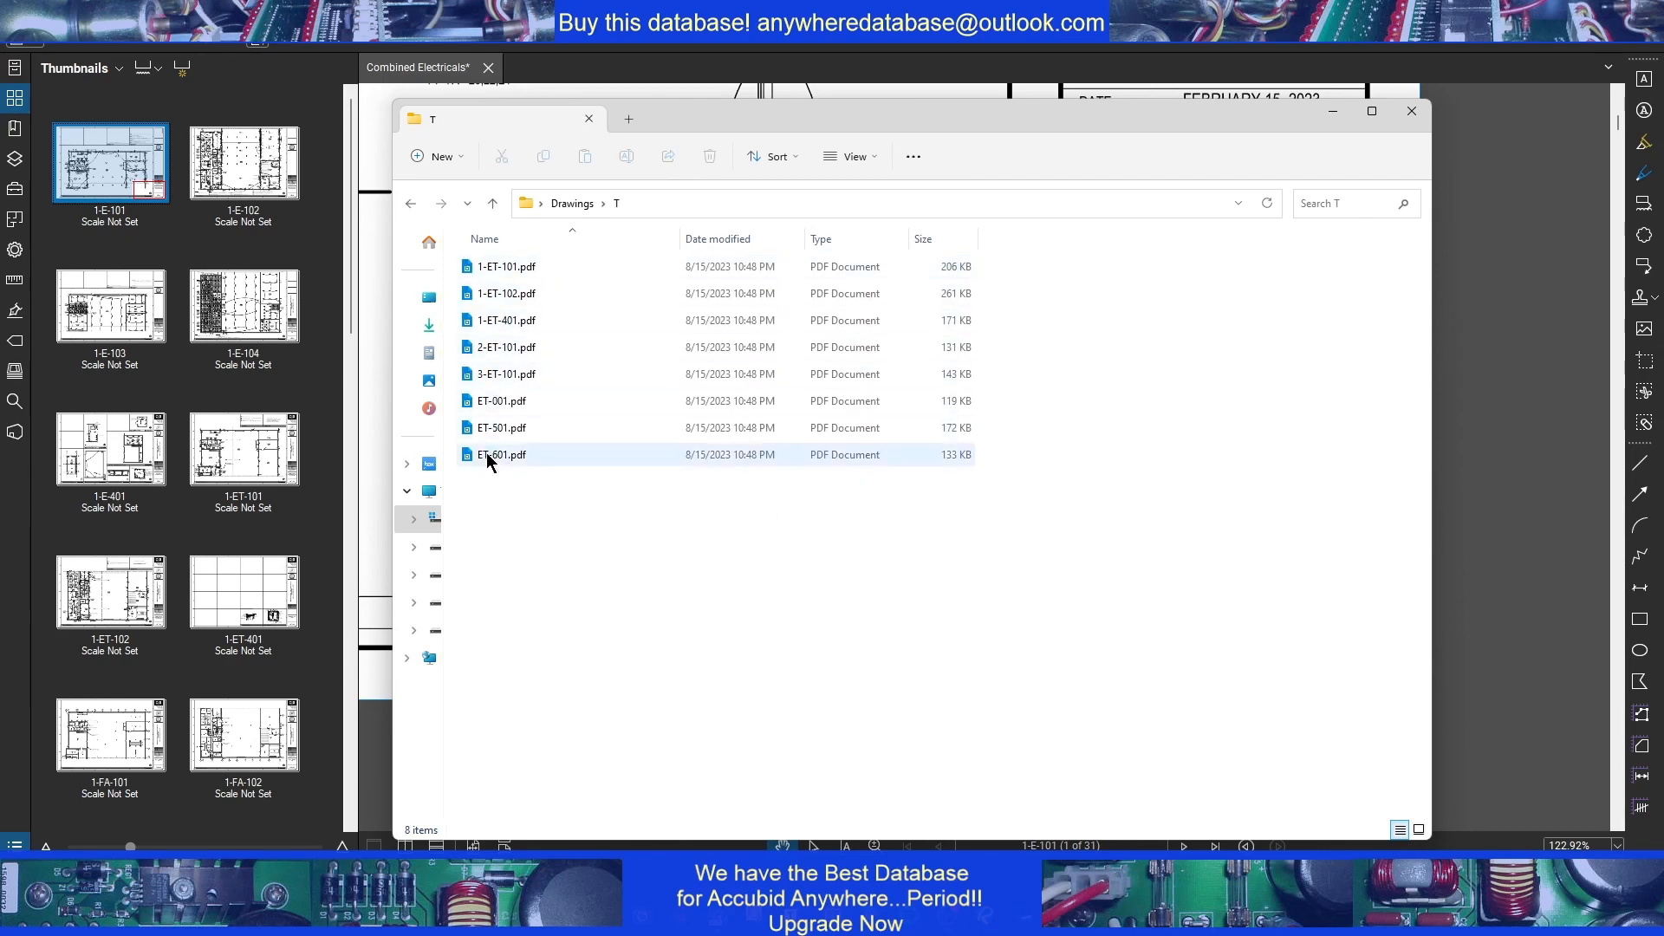
{"action": "left_click", "coordinate": [411, 203]}
{"action": "double_click", "coordinate": [496, 291]}
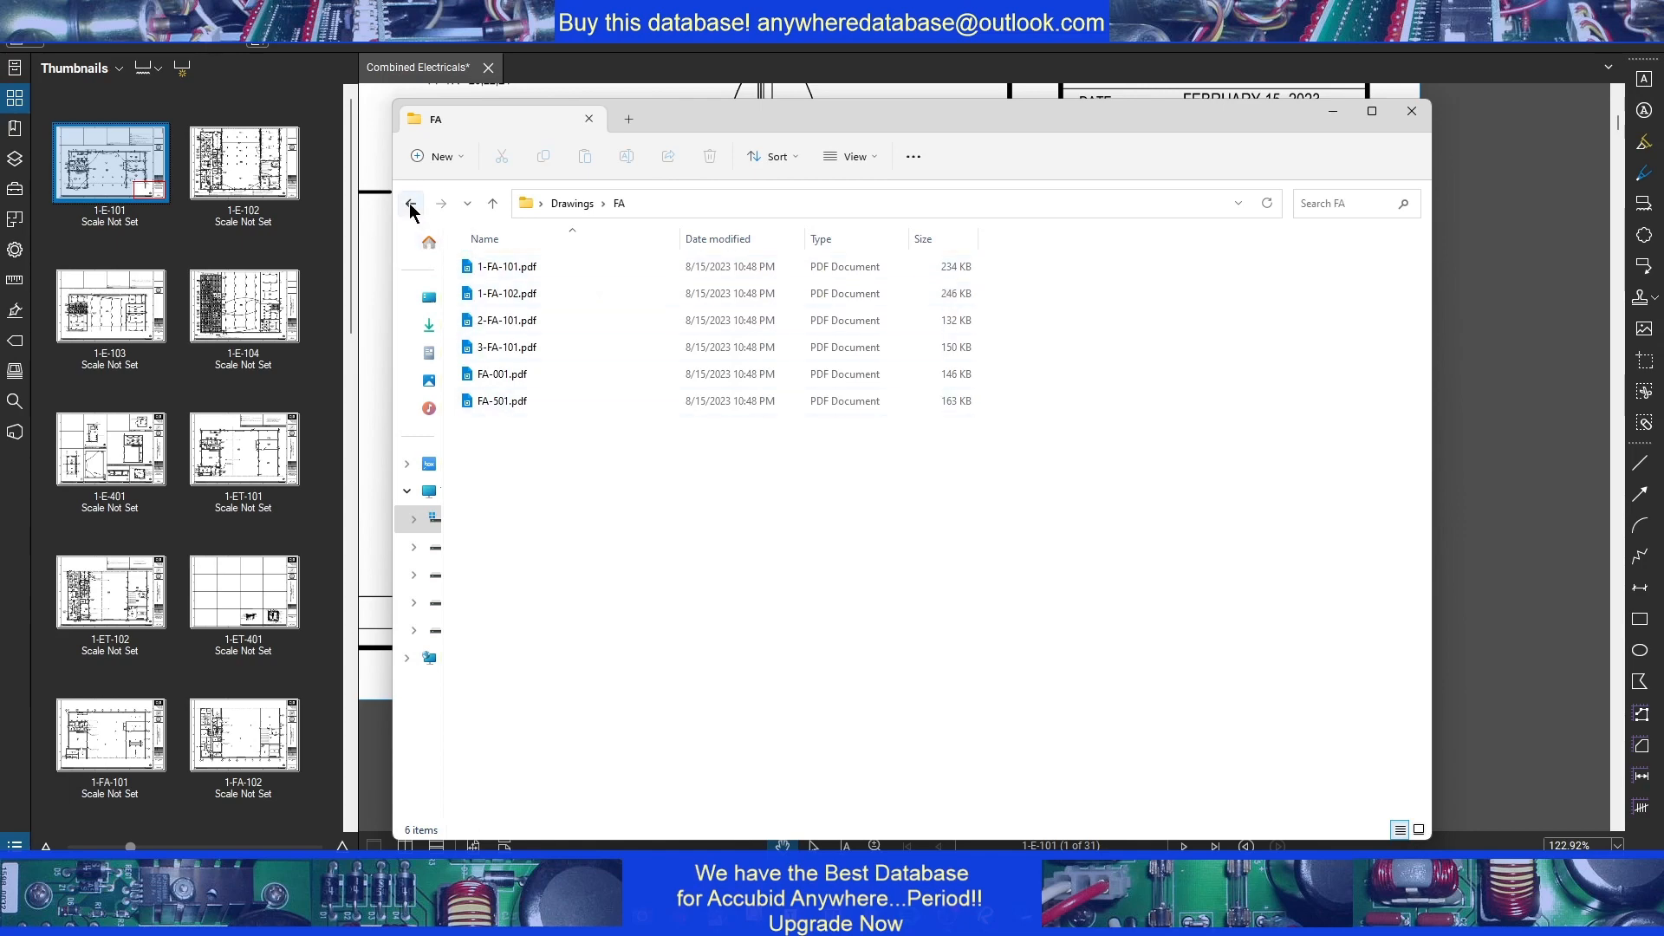
{"action": "left_click", "coordinate": [411, 203]}
{"action": "double_click", "coordinate": [492, 268]}
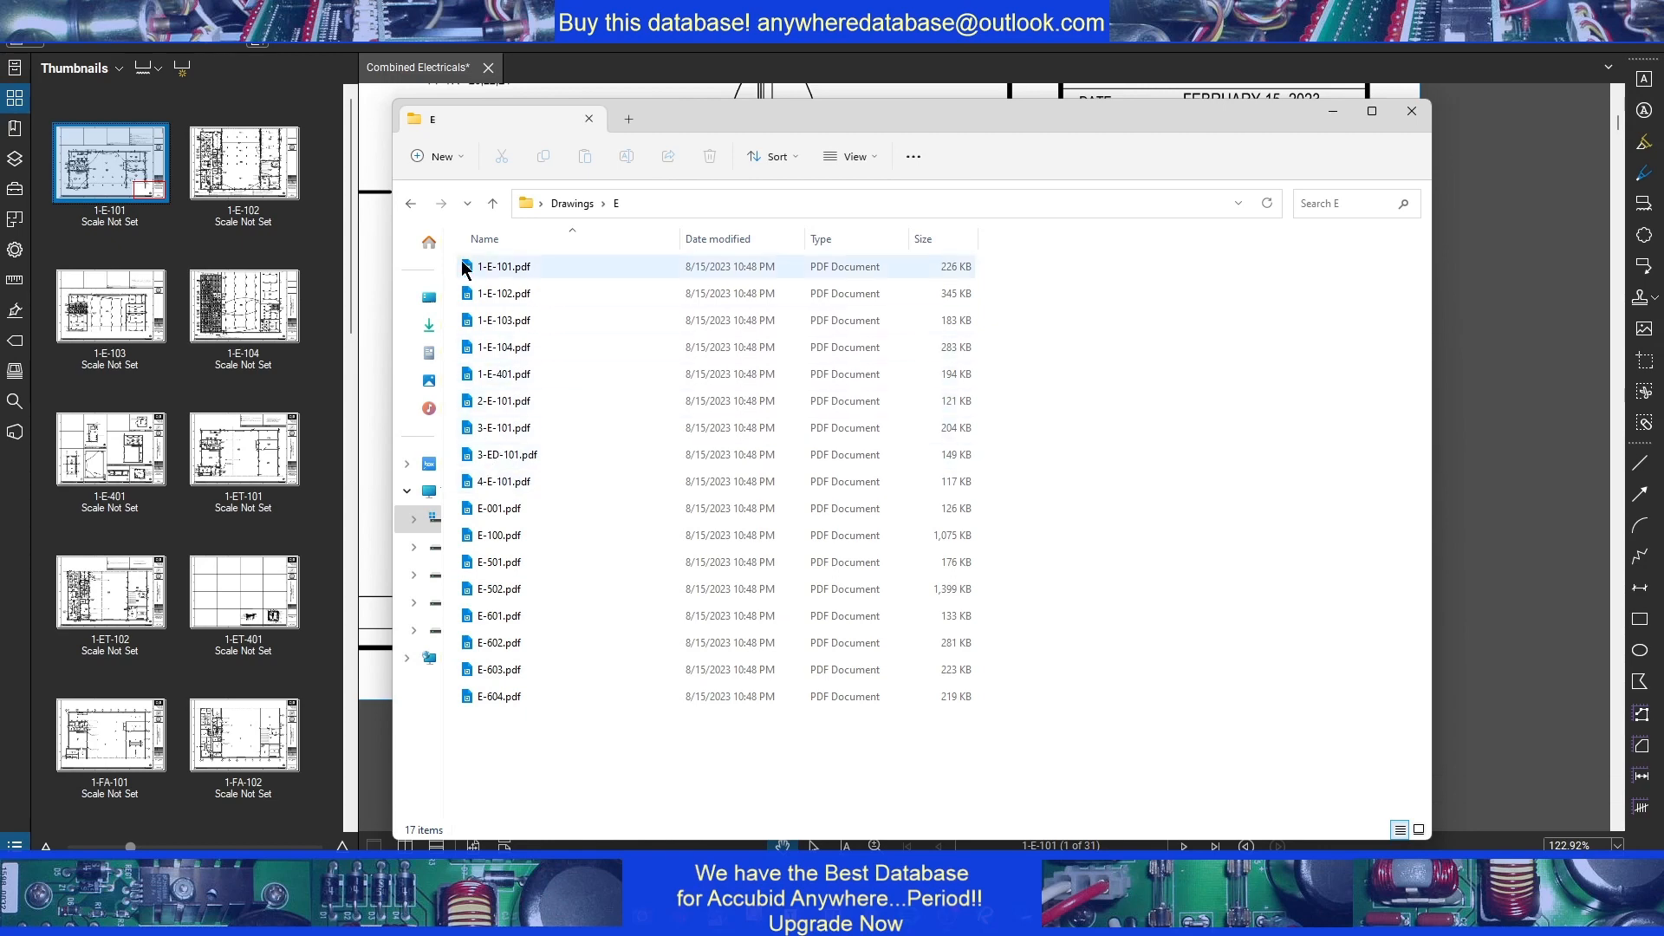
{"action": "mouse_move", "coordinate": [707, 108]}
{"action": "left_mouse_down"}
{"action": "mouse_move", "coordinate": [1060, 250]}
{"action": "mouse_move", "coordinate": [1663, 823]}
{"action": "left_mouse_up"}
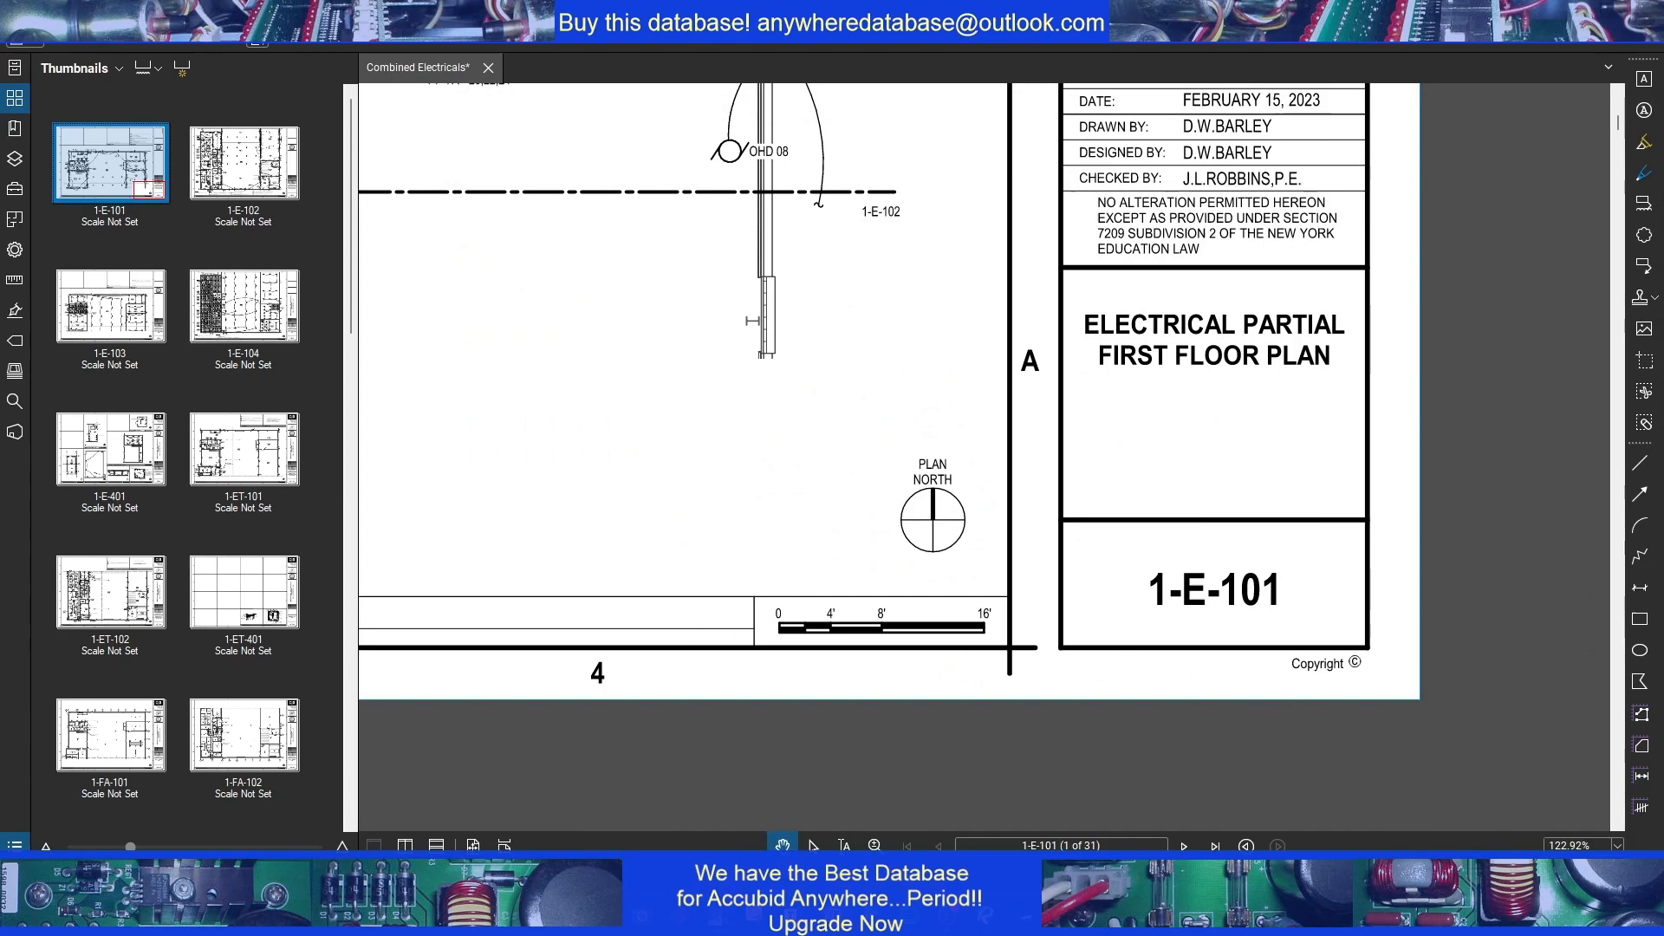
Switch to Advanced Renamer and add all PDF files from the Drawings\E folder to the rename list
{"action": "mouse_move", "coordinate": [716, 917]}
{"action": "left_click", "coordinate": [717, 845]}
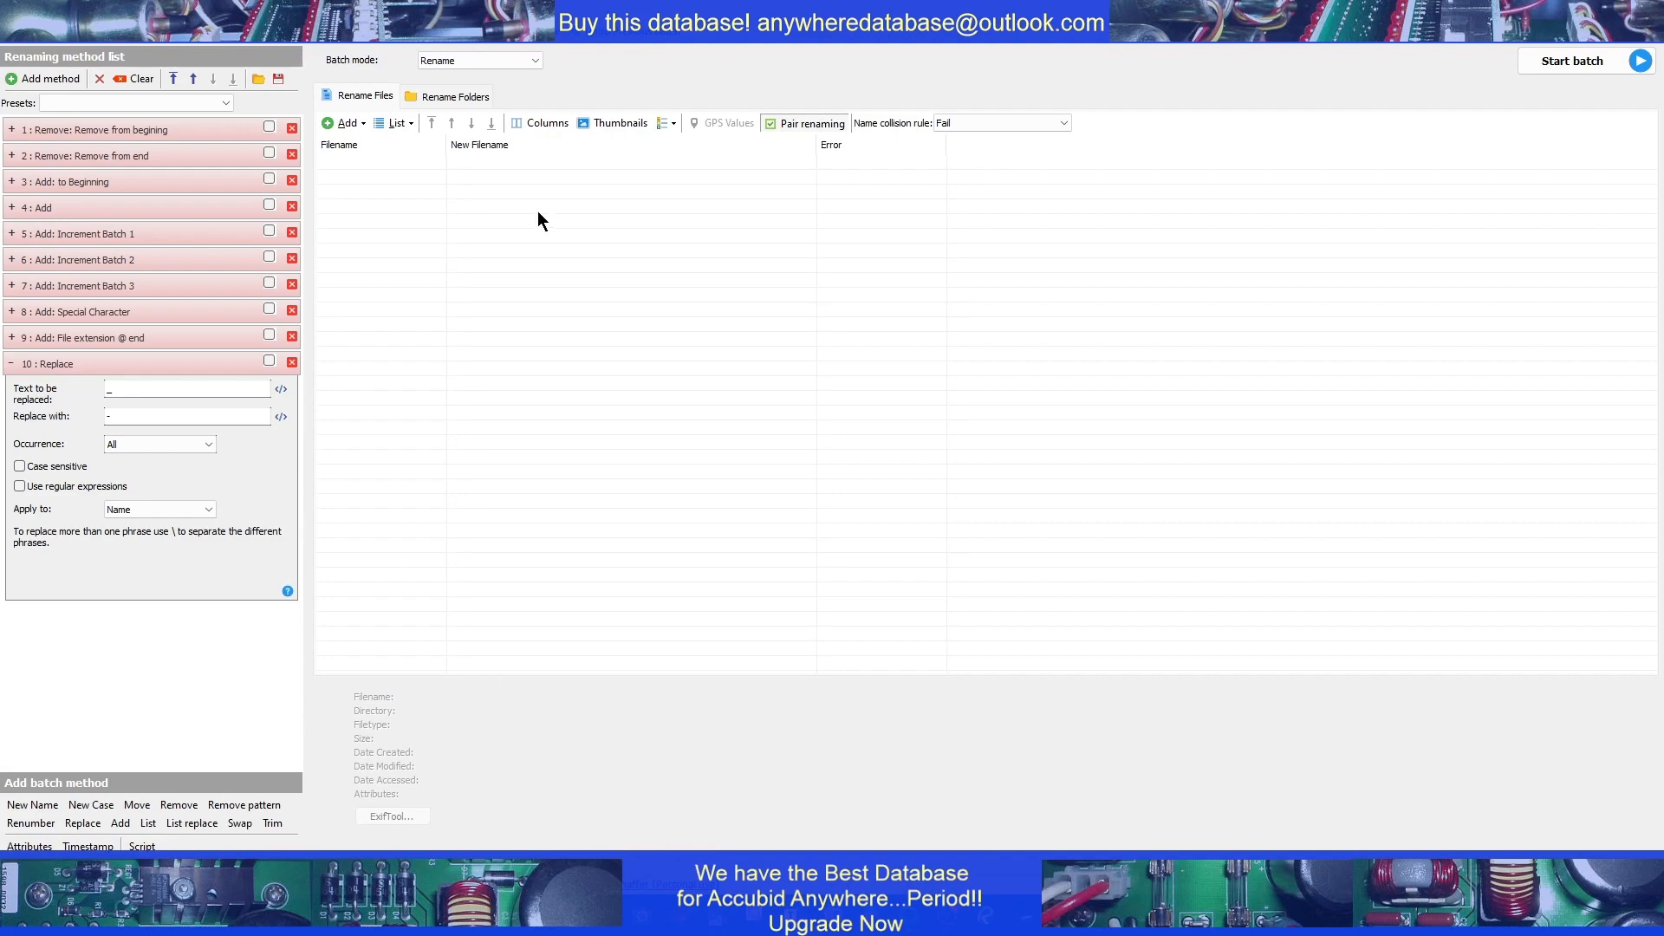
{"action": "left_click", "coordinate": [363, 124]}
{"action": "left_click", "coordinate": [345, 127]}
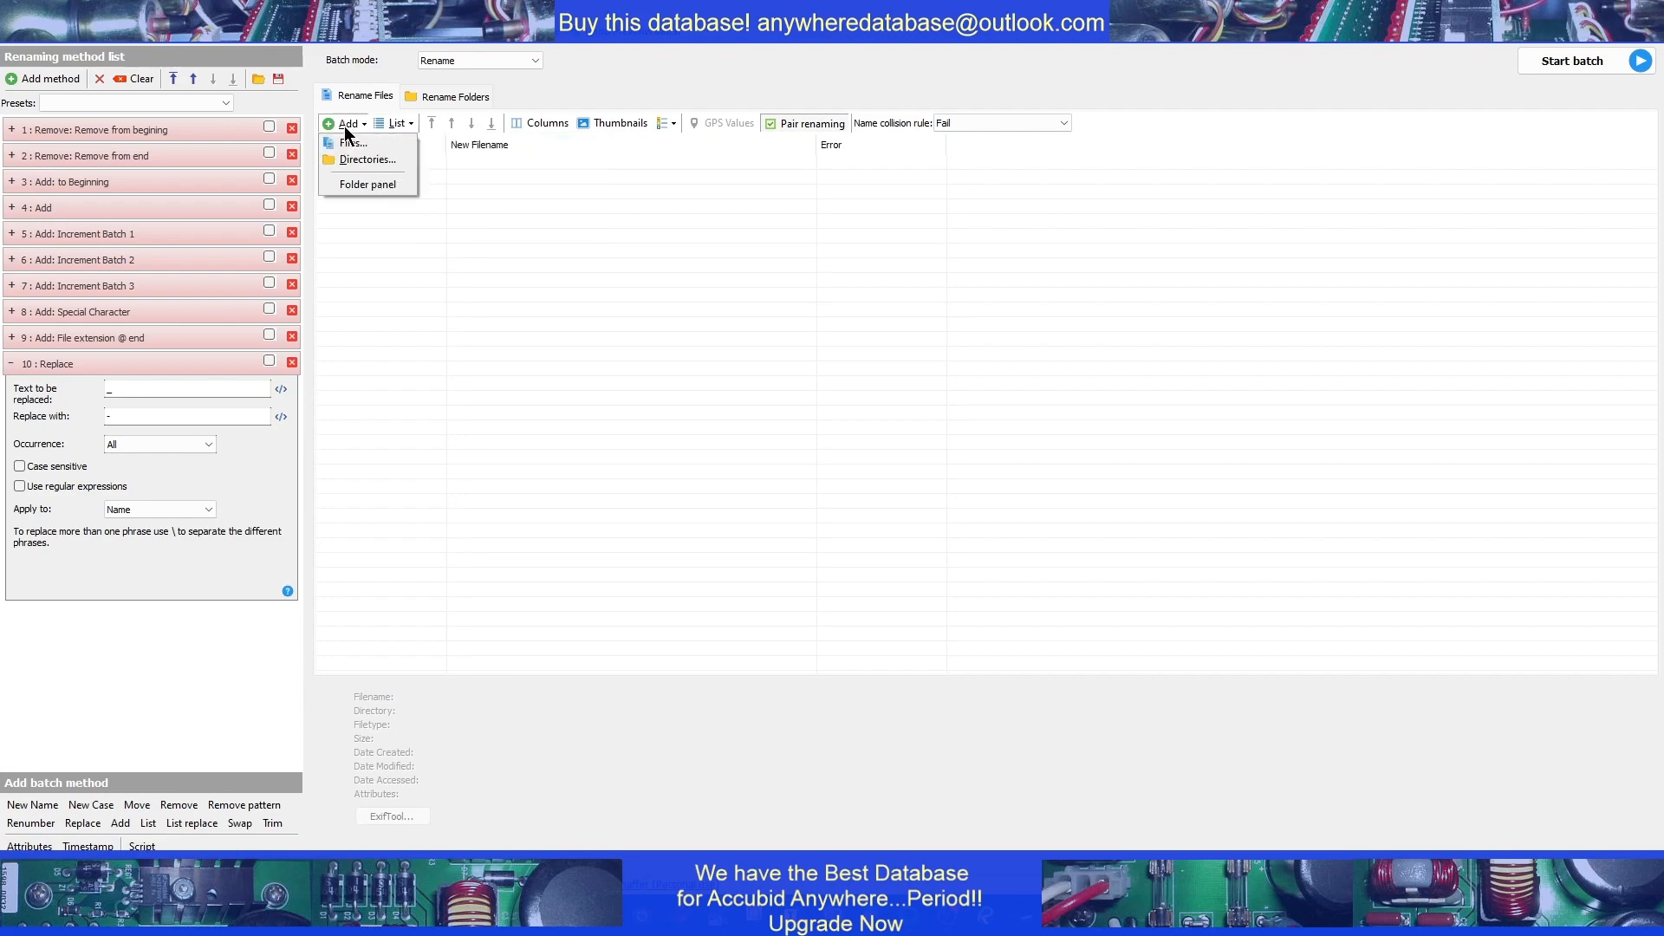
{"action": "left_click", "coordinate": [341, 139]}
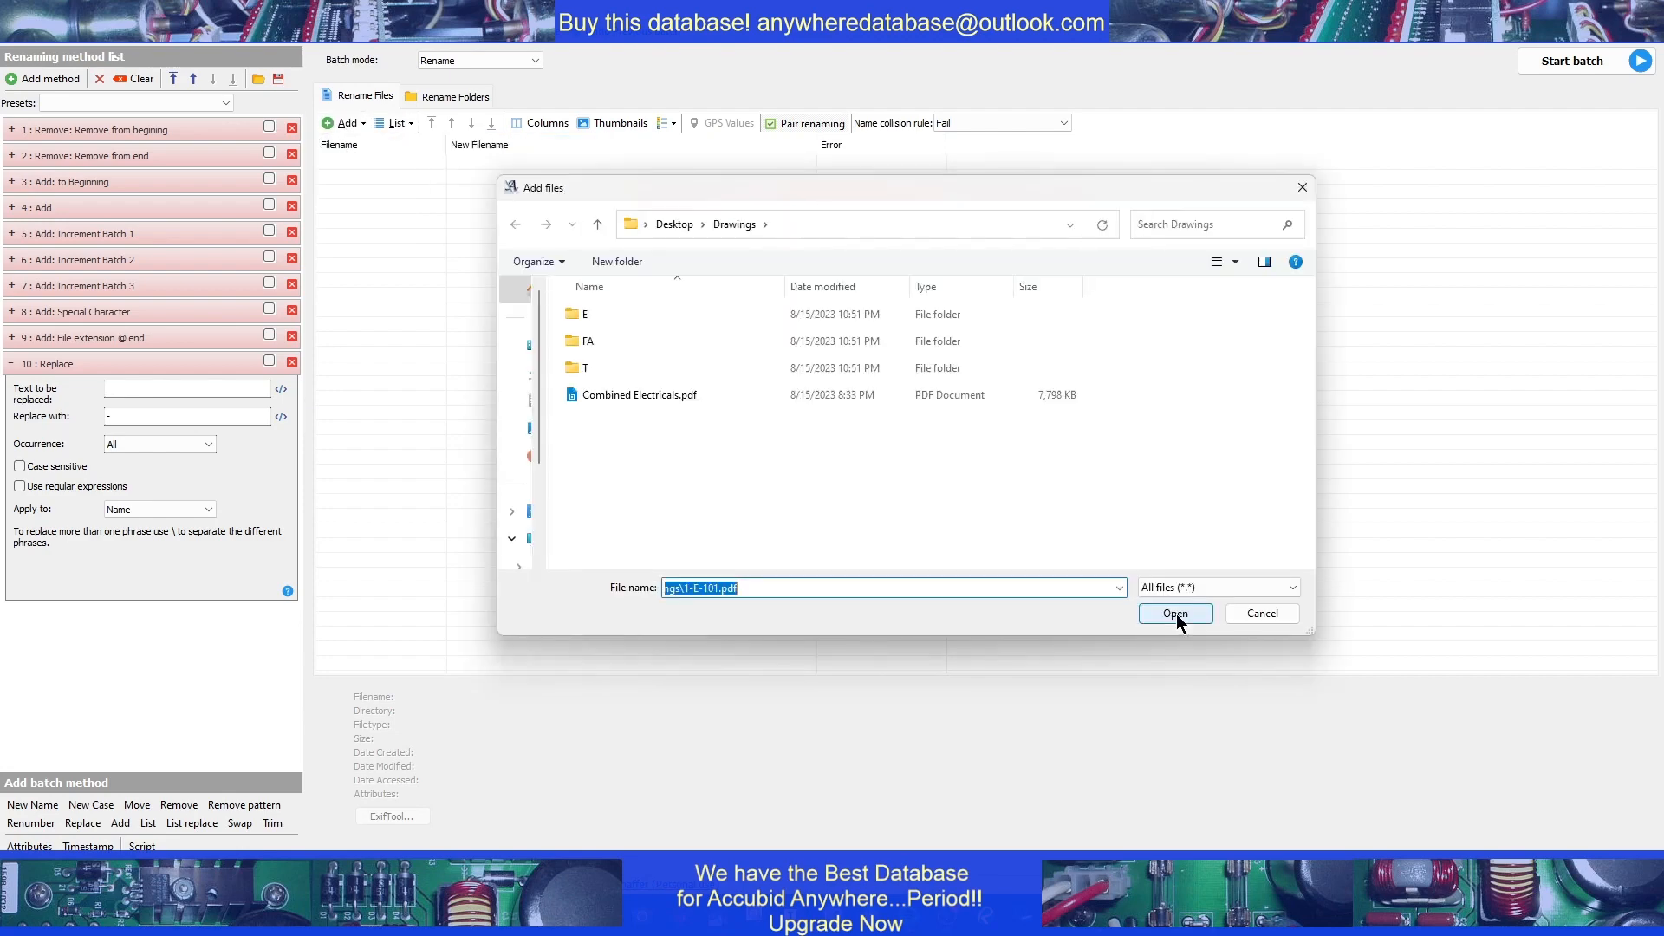
{"action": "left_click", "coordinate": [612, 317]}
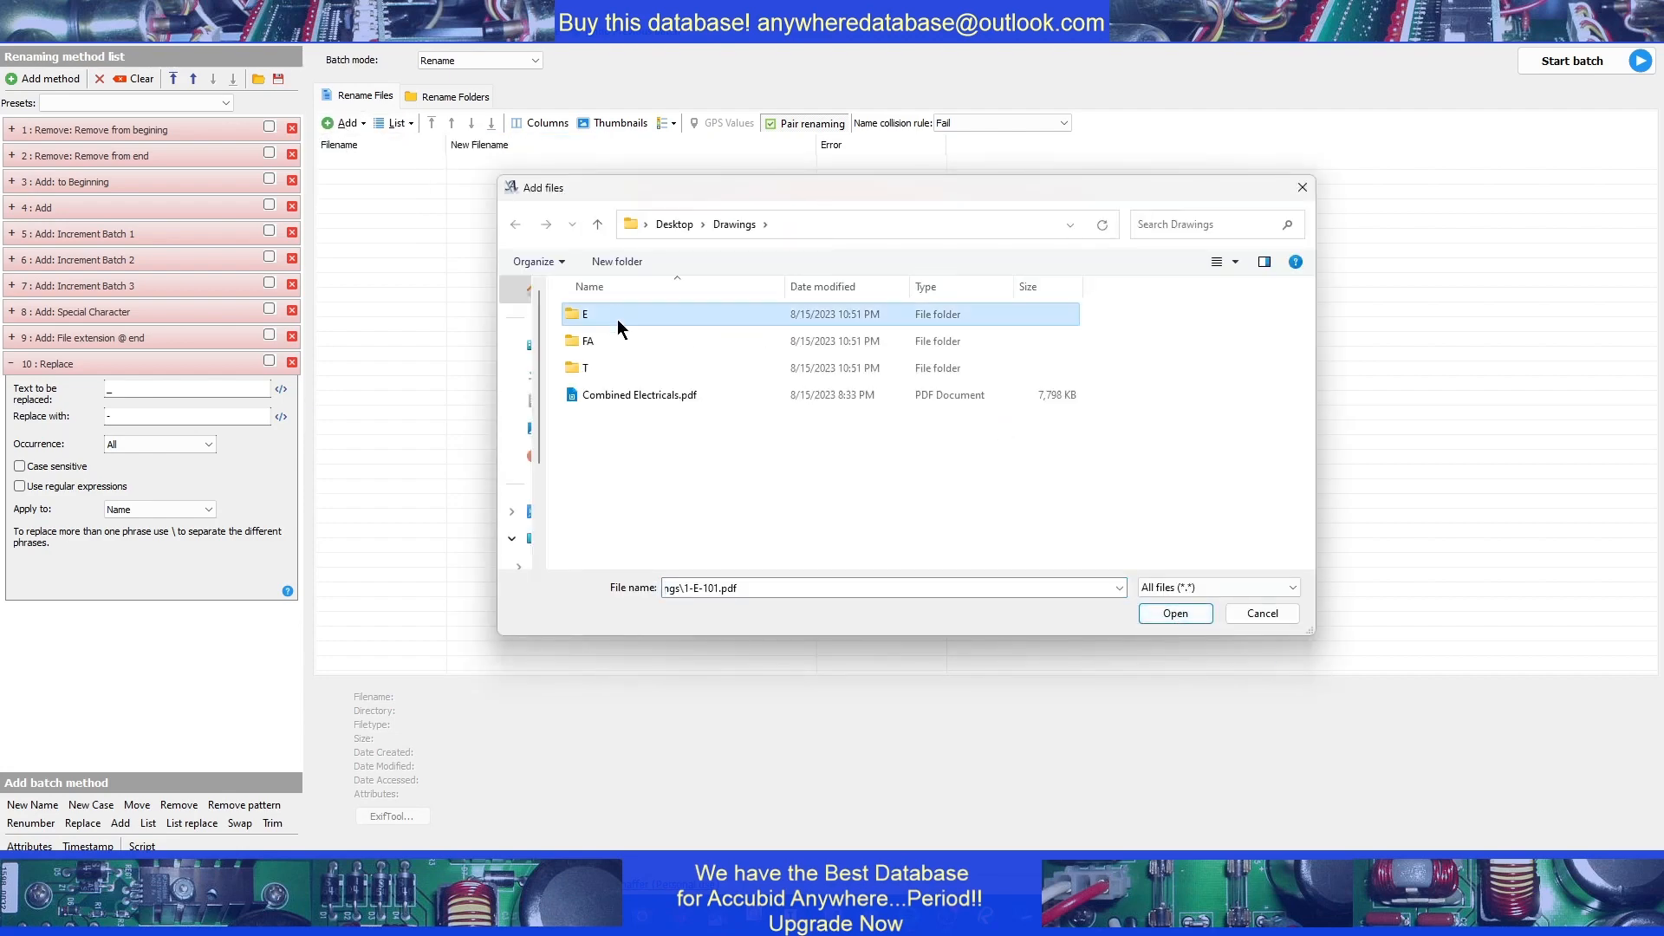
{"action": "left_click", "coordinate": [1158, 612]}
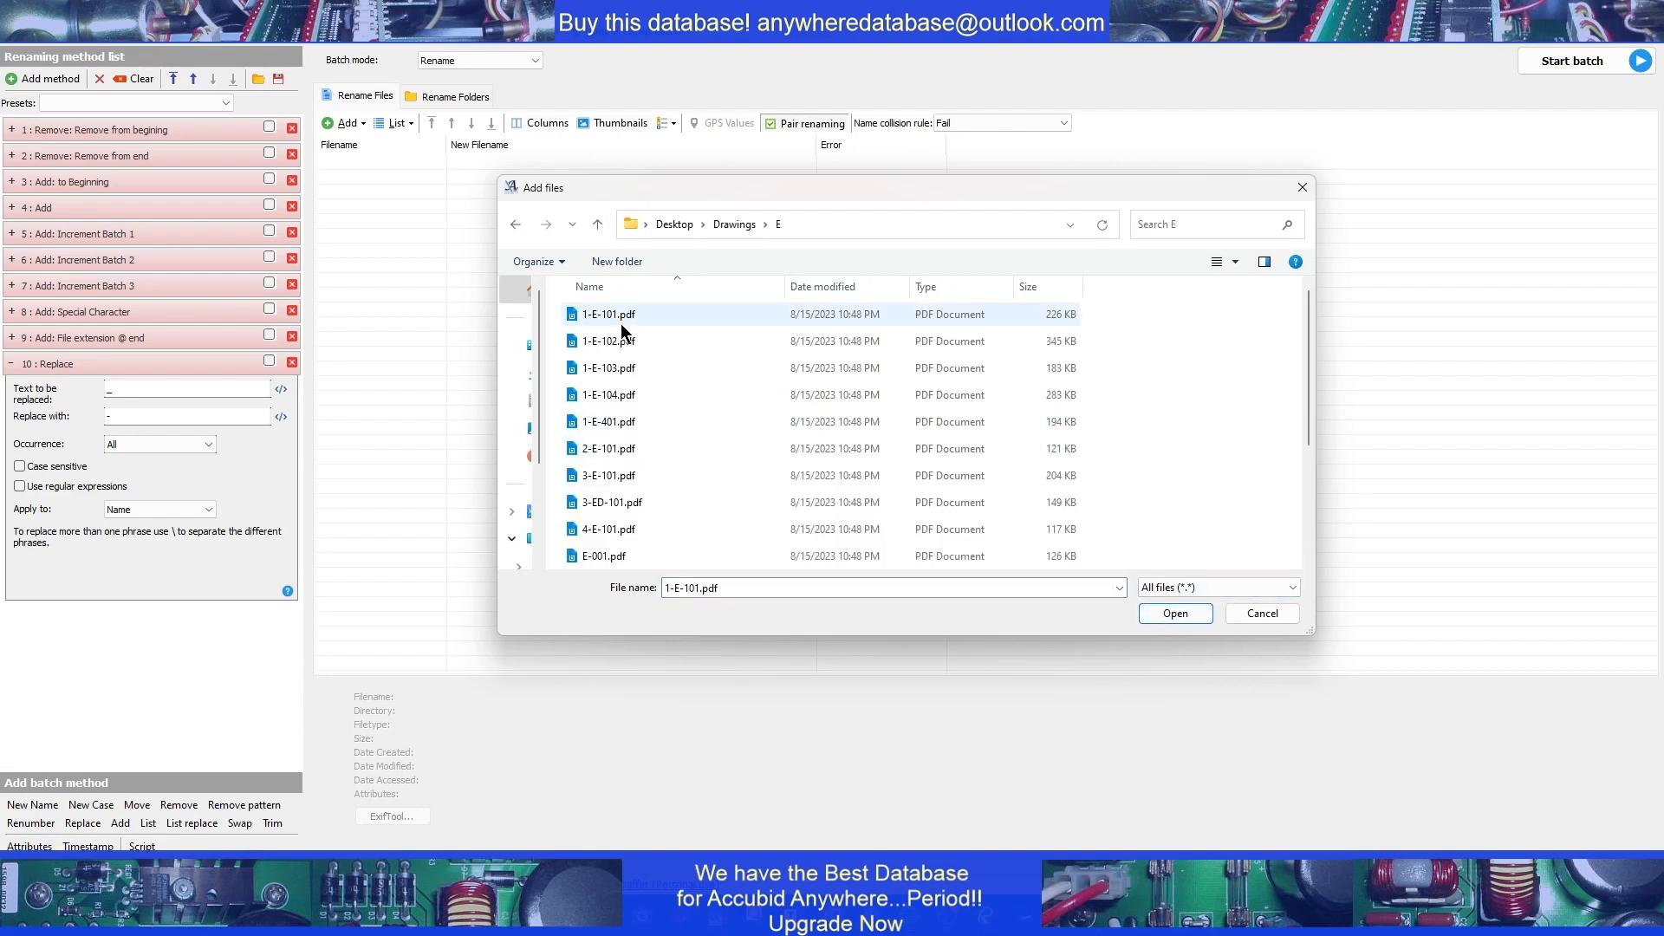
{"action": "left_click", "coordinate": [622, 319]}
{"action": "key", "text": "ctrl+a"}
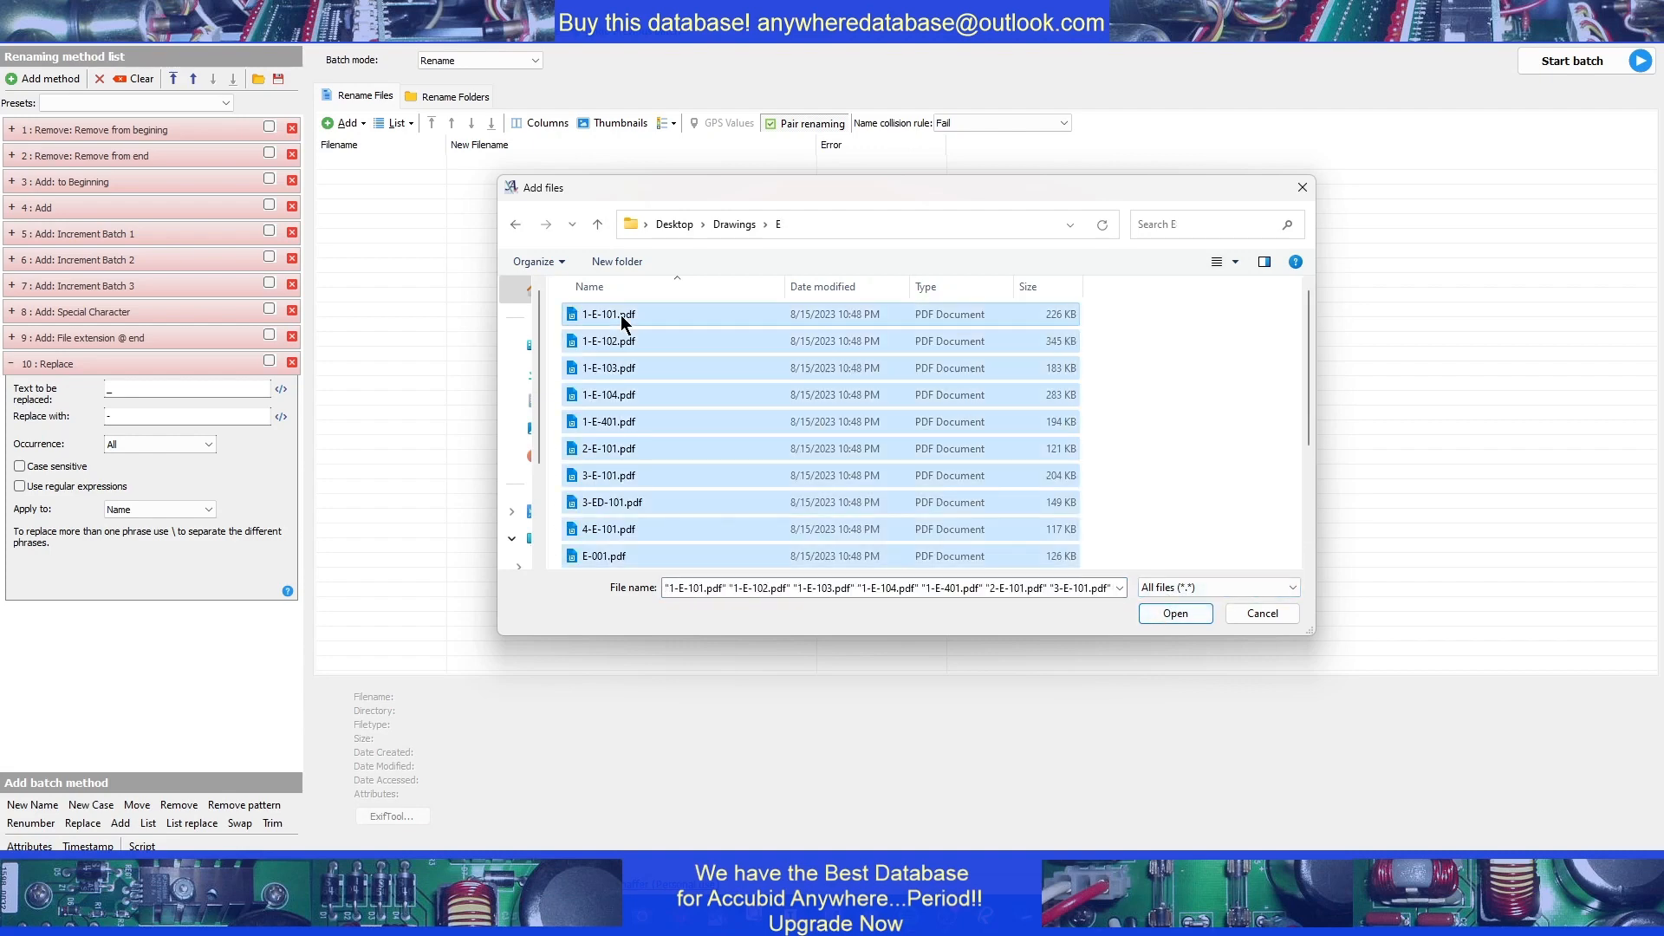
{"action": "left_click", "coordinate": [1167, 612]}
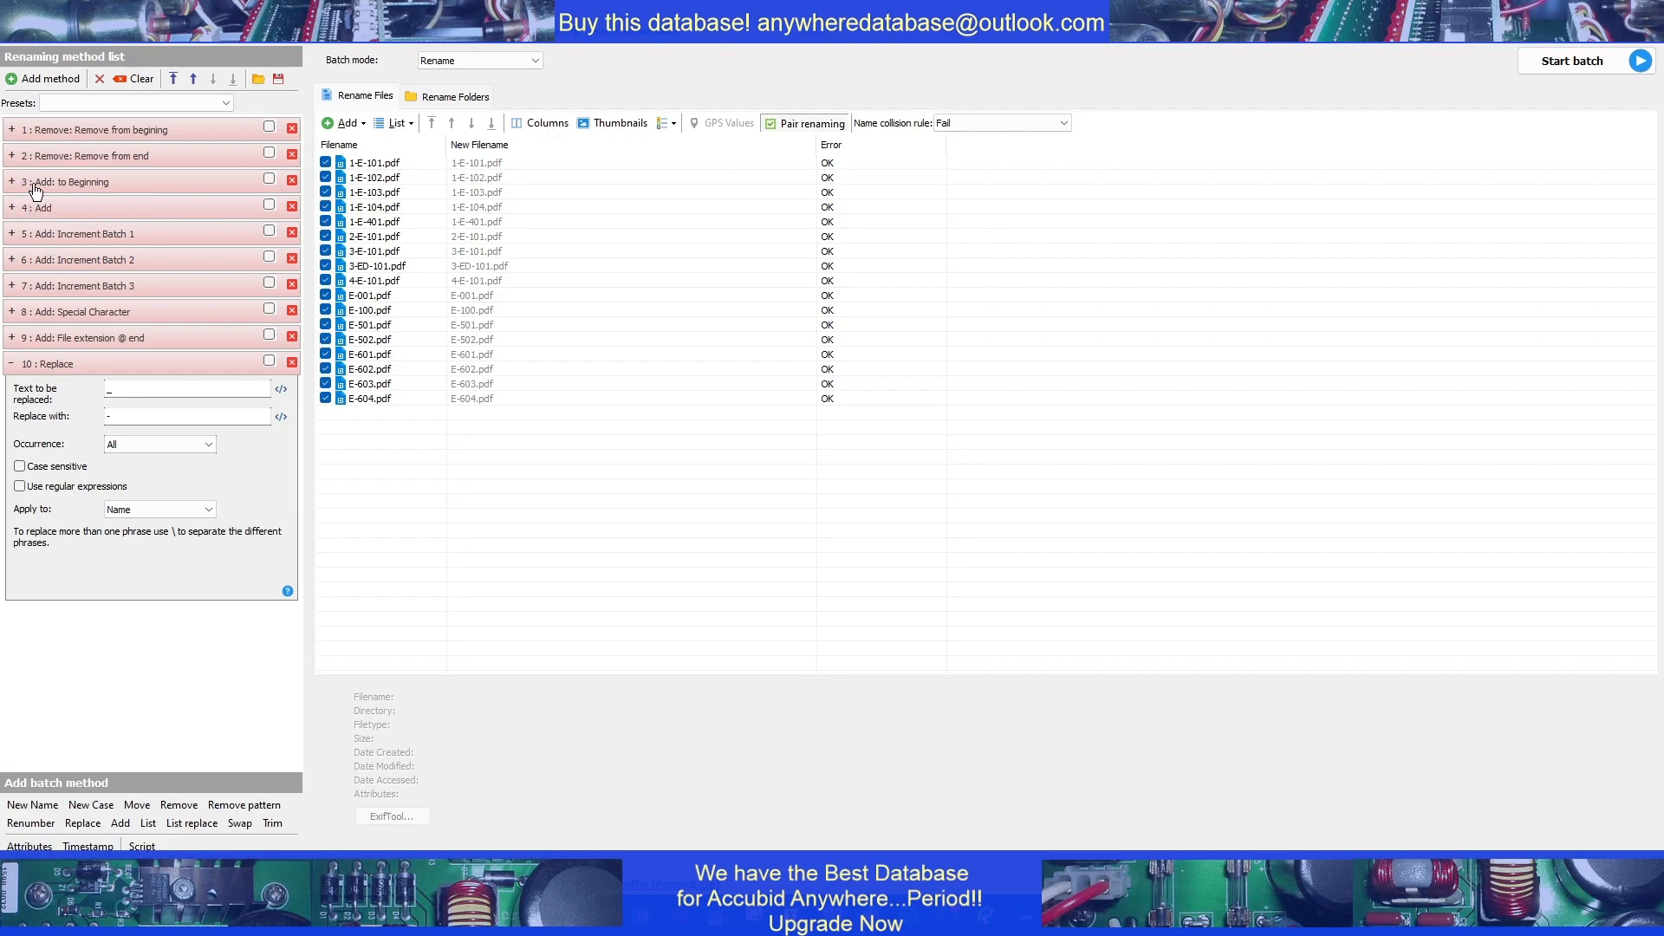
Set the Increment Batch 1 method to add <Inc Nr:100>_ at index 1 and enable it
{"action": "left_click", "coordinate": [10, 236]}
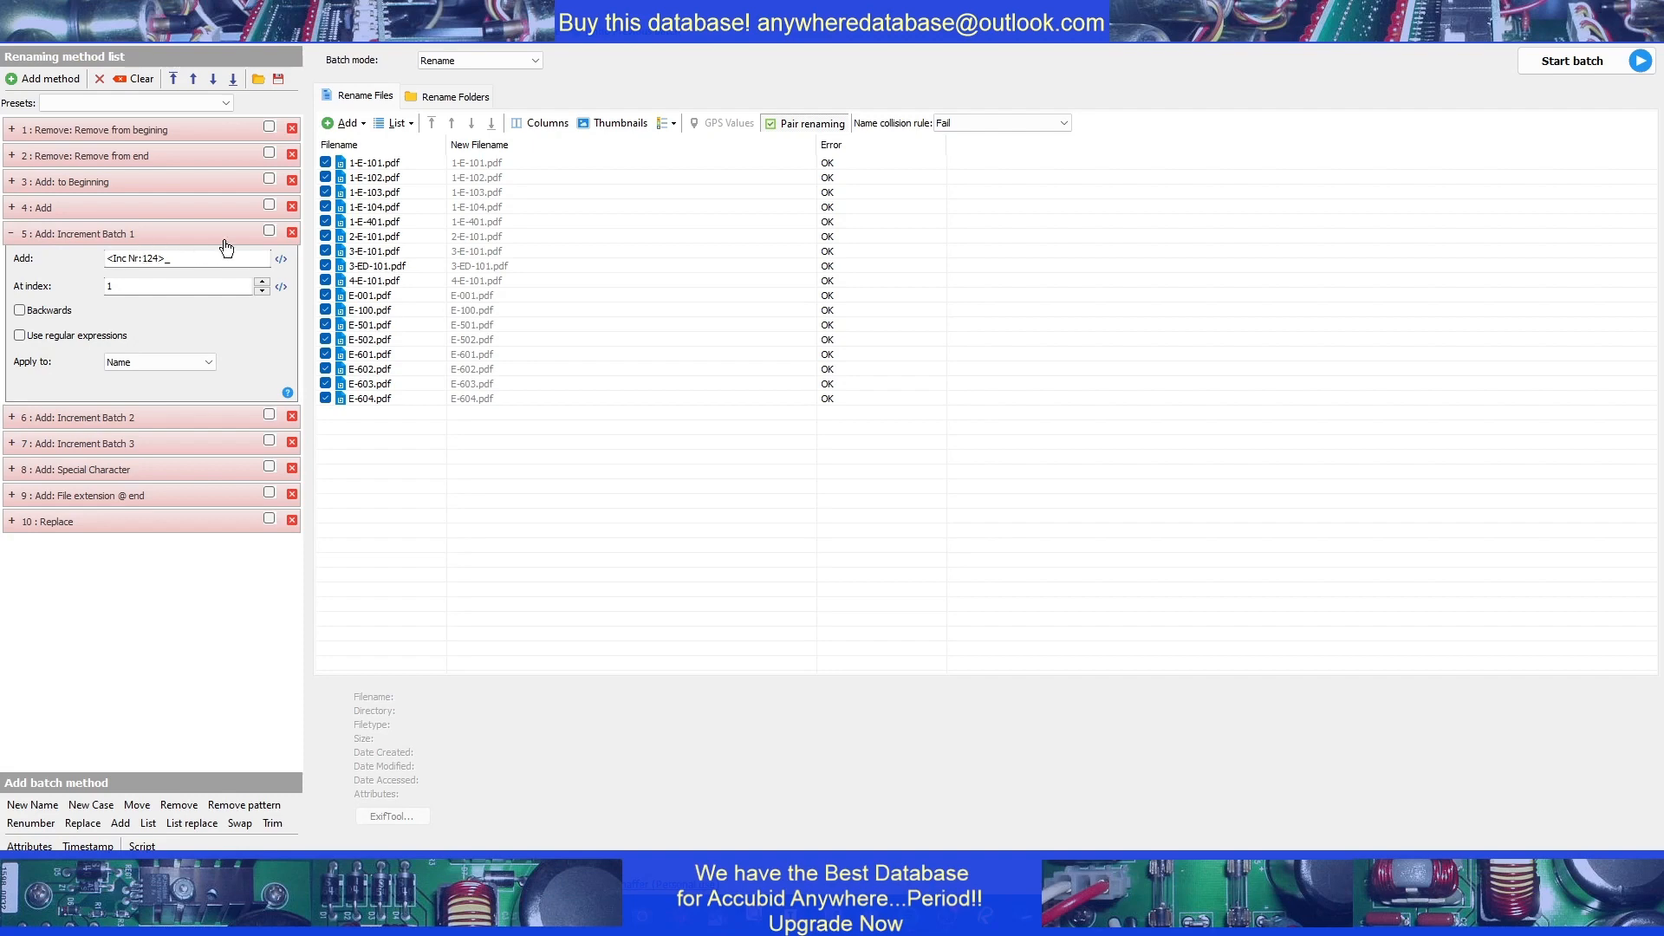
{"action": "left_click", "coordinate": [154, 257]}
{"action": "key", "text": "BackSpace"}
{"action": "type", "text": "4"}
{"action": "key", "text": "BackSpace"}
{"action": "type", "text": "00"}
{"action": "left_click", "coordinate": [269, 232]}
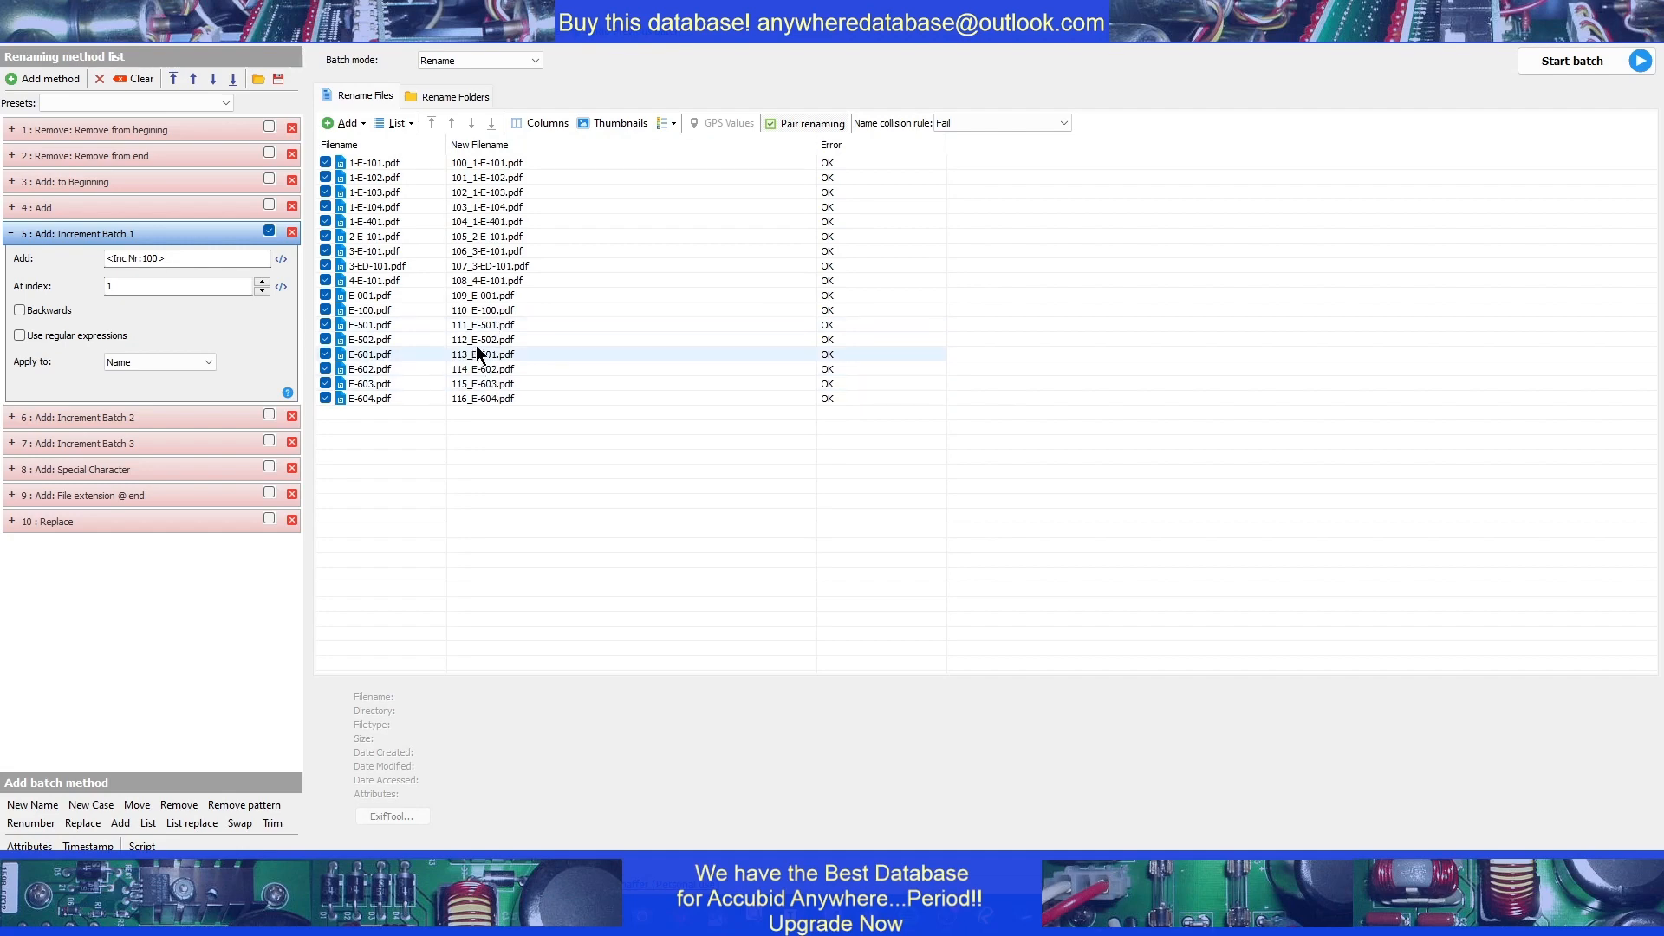
Run the batch rename on the E drawings and check the new file names in the E folder
{"action": "left_click", "coordinate": [1560, 64]}
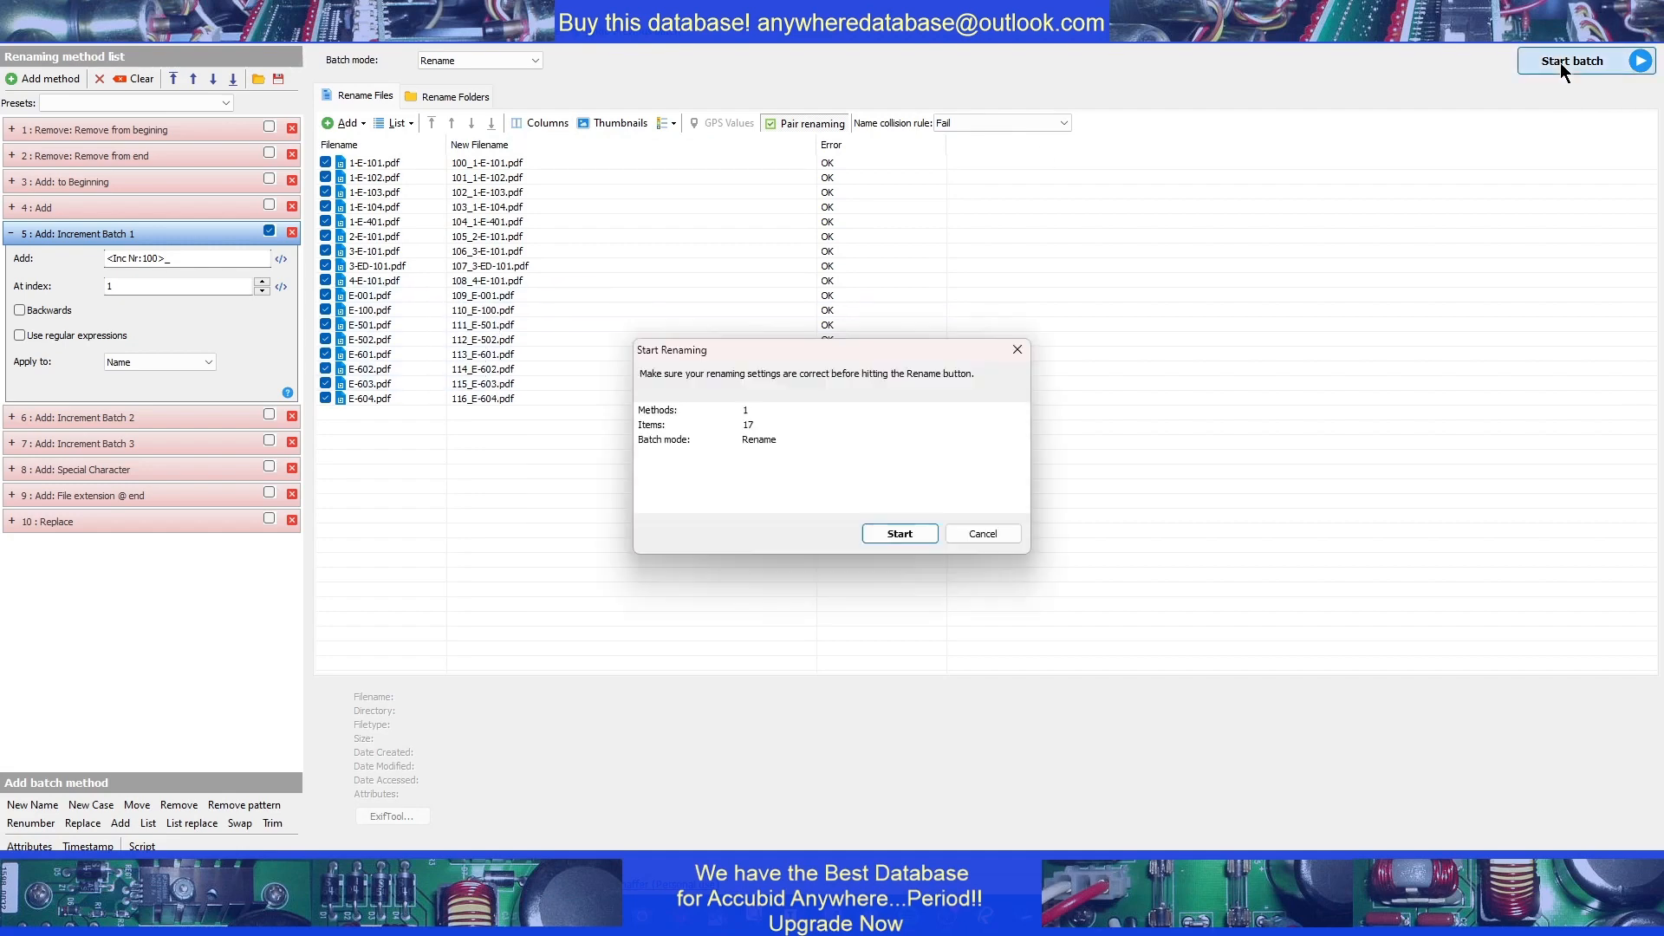
{"action": "left_click", "coordinate": [899, 535]}
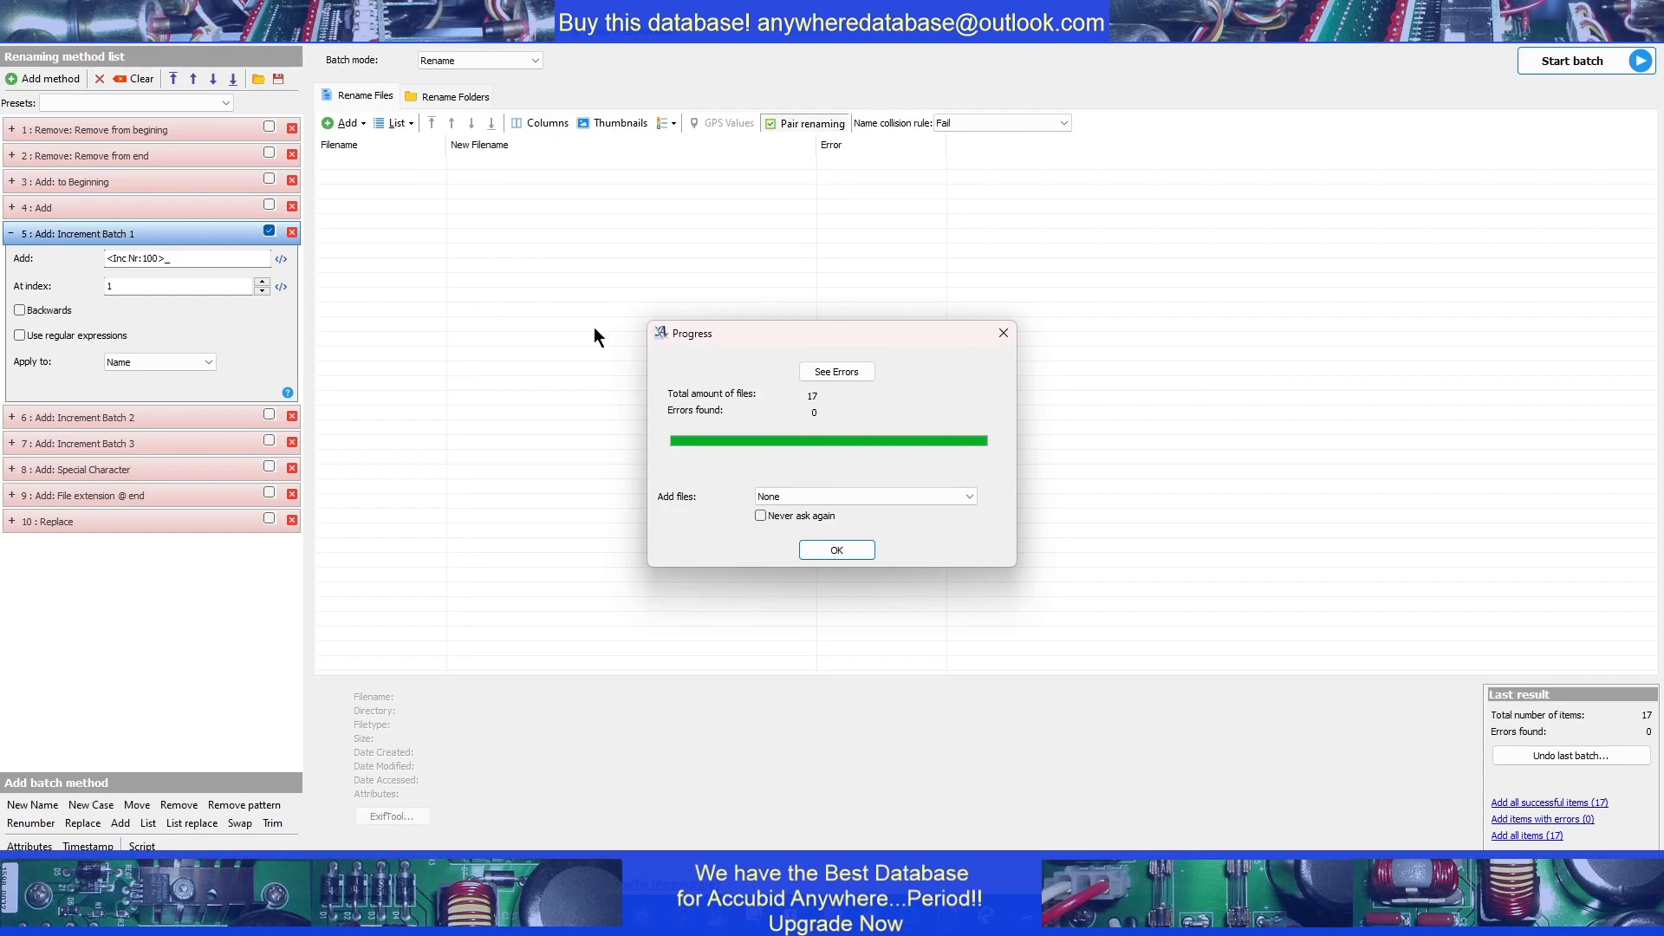
{"action": "left_click", "coordinate": [858, 552]}
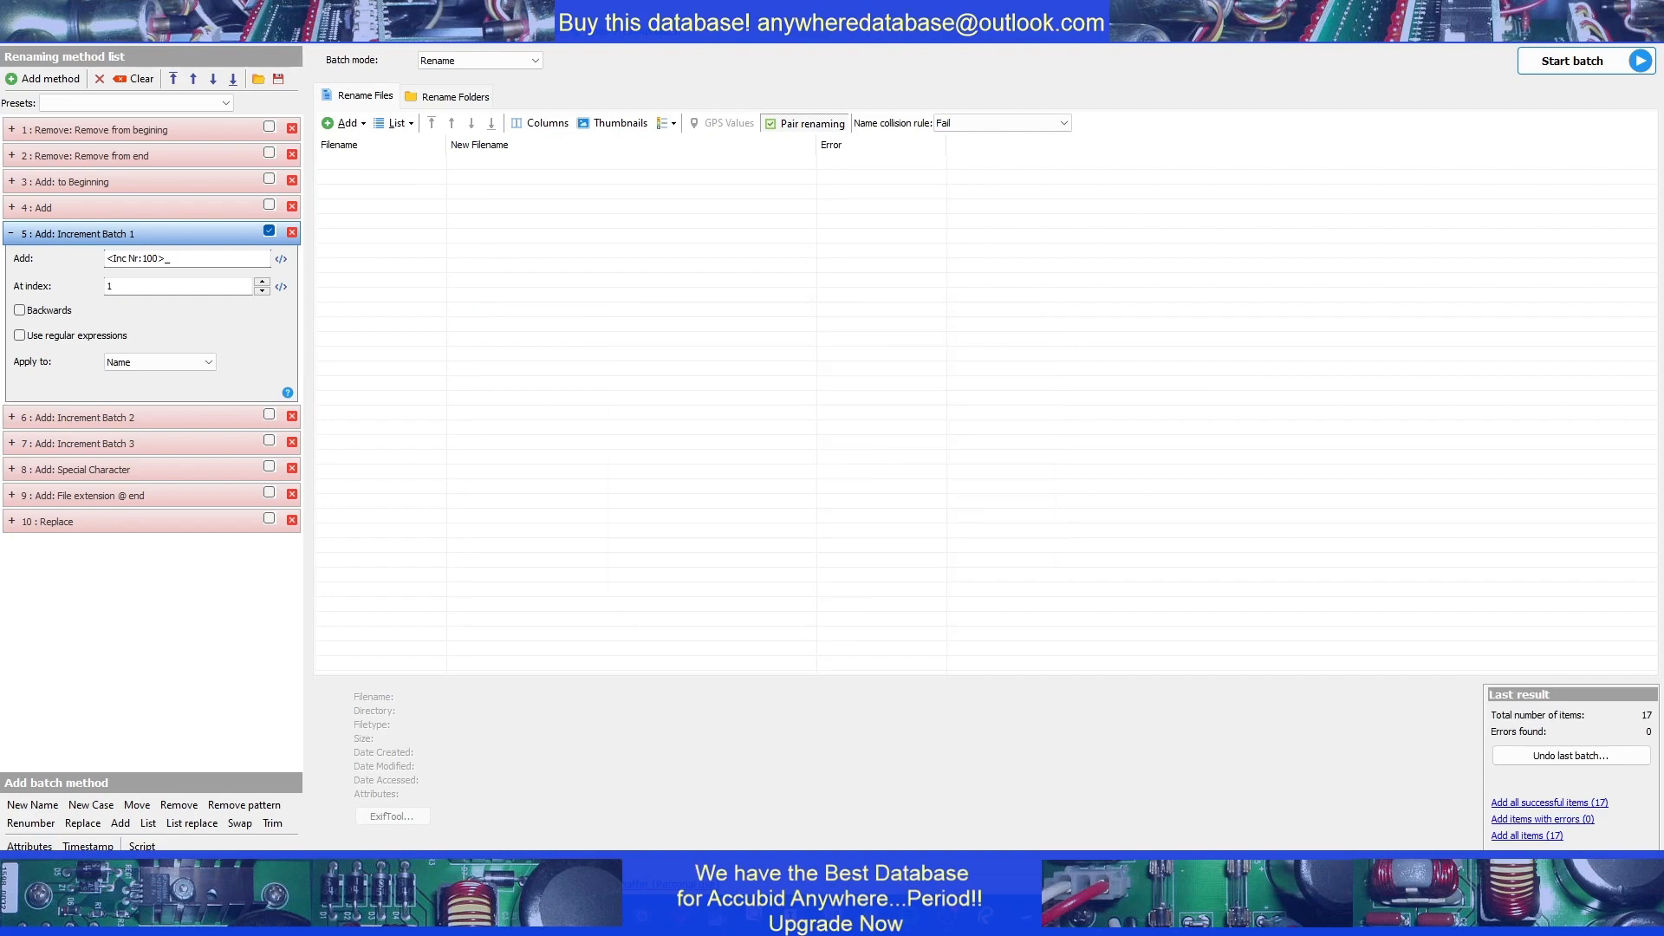
{"action": "left_click_drag", "start_coordinate": [735, 326], "coordinate": [789, 144]}
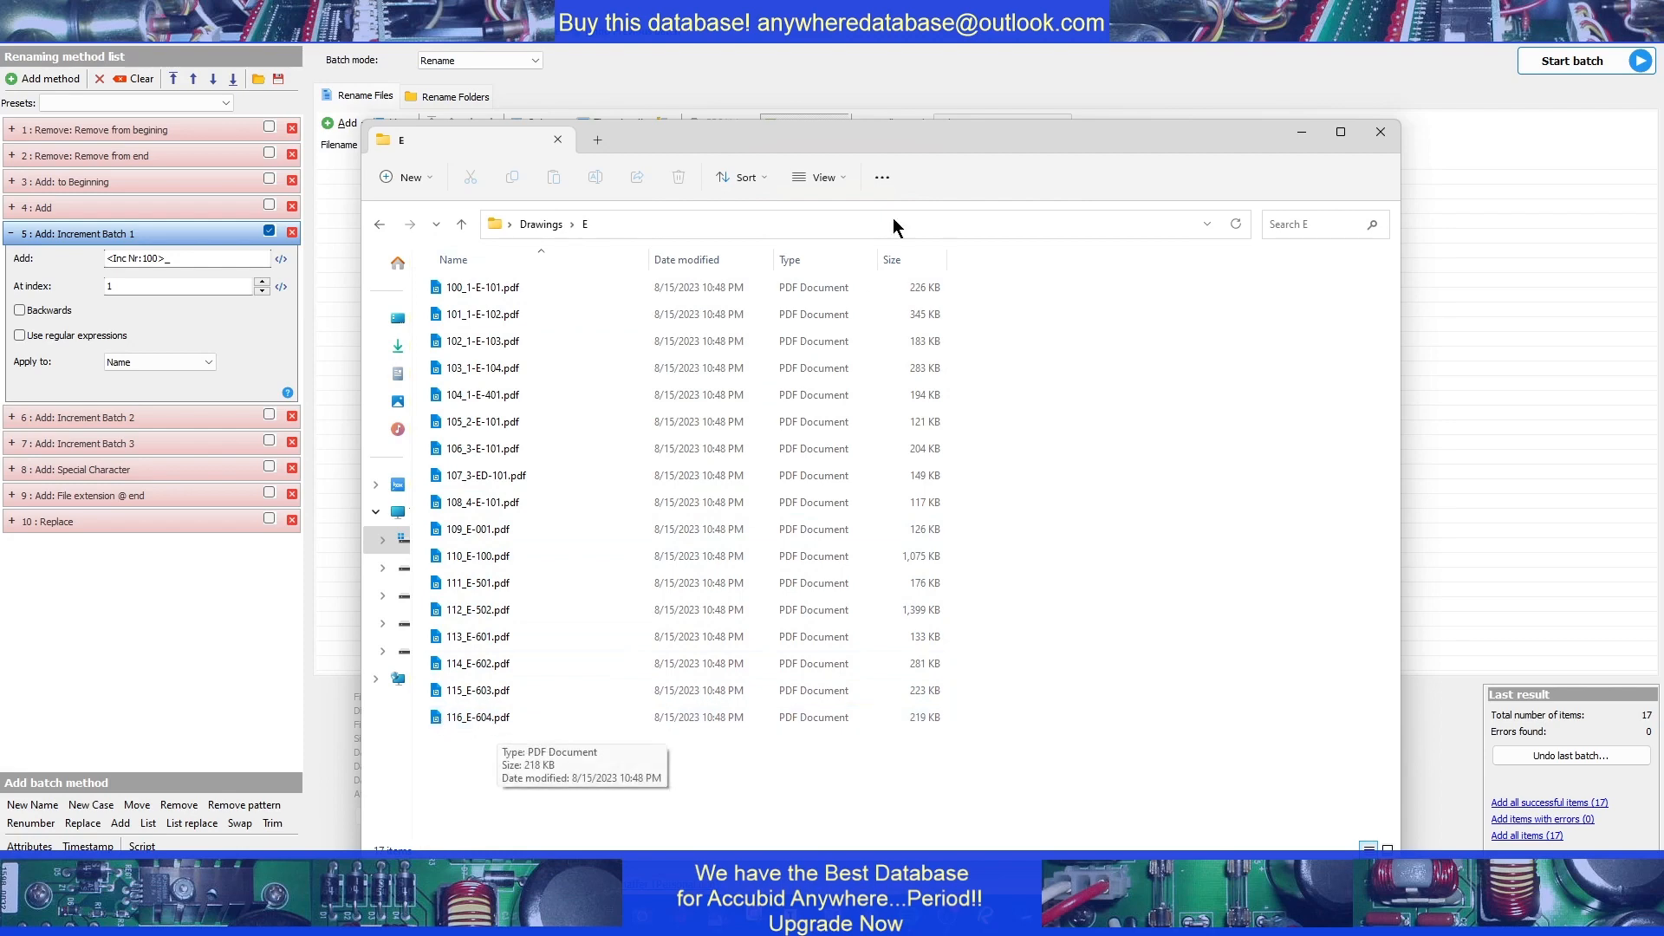
{"action": "left_click_drag", "start_coordinate": [883, 140], "coordinate": [1663, 520]}
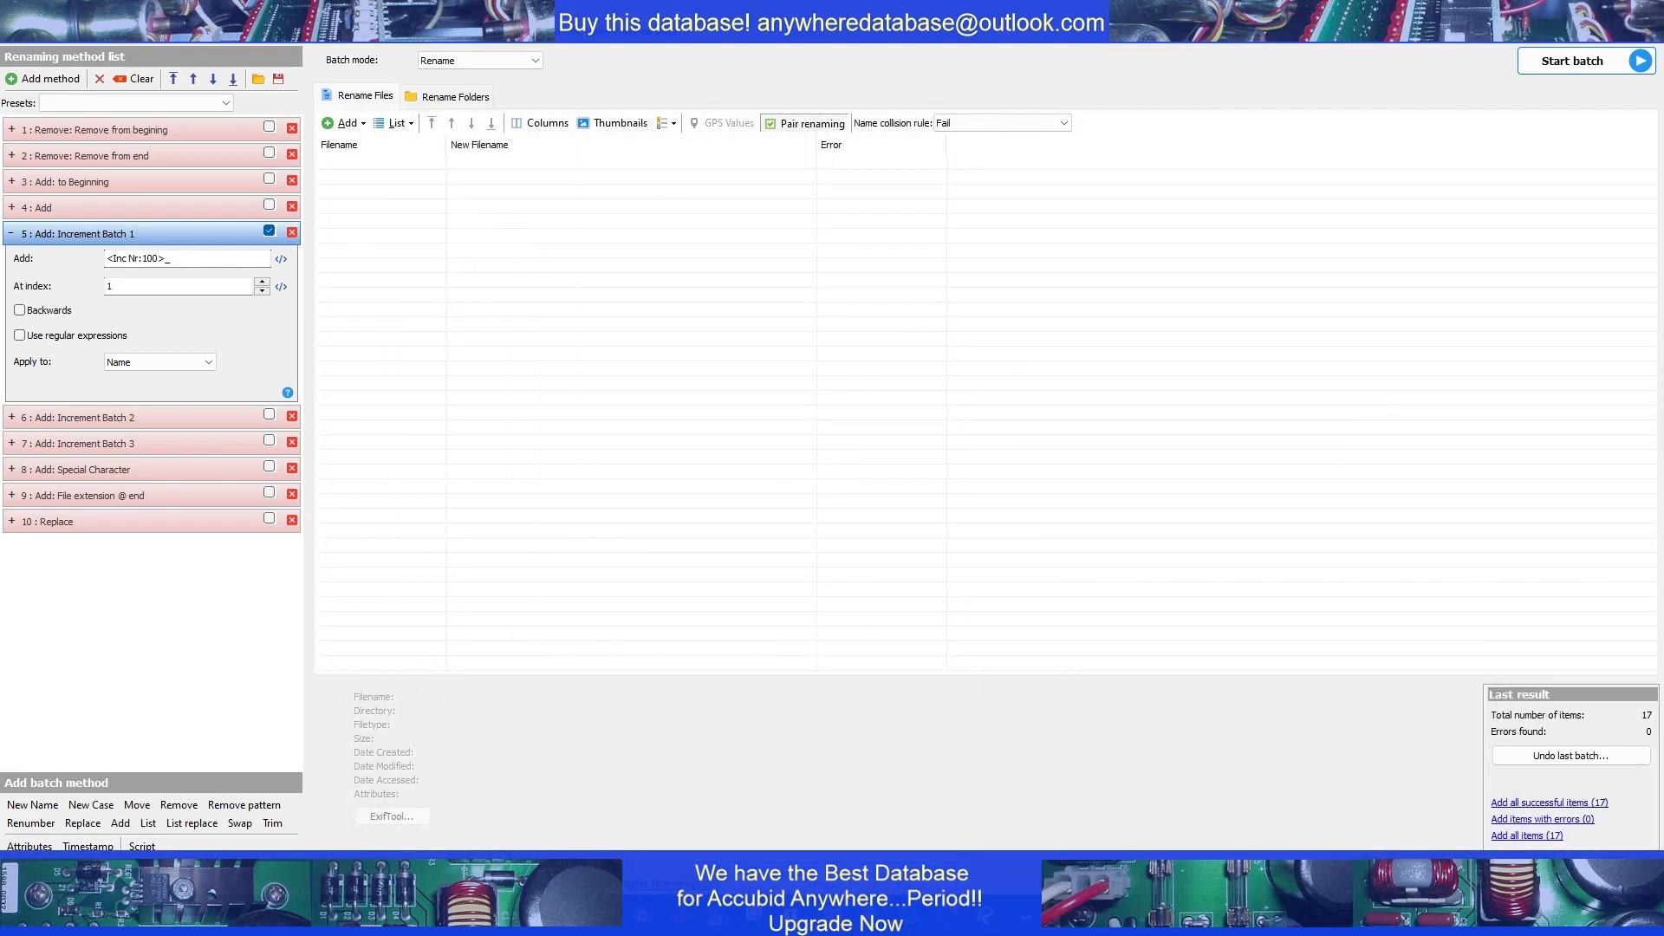
Add all six PDFs from the Drawings\FA folder, 1-FA-101.pdf through FA-501.pdf, to the rename list
{"action": "left_click", "coordinate": [364, 122]}
{"action": "left_click", "coordinate": [367, 149]}
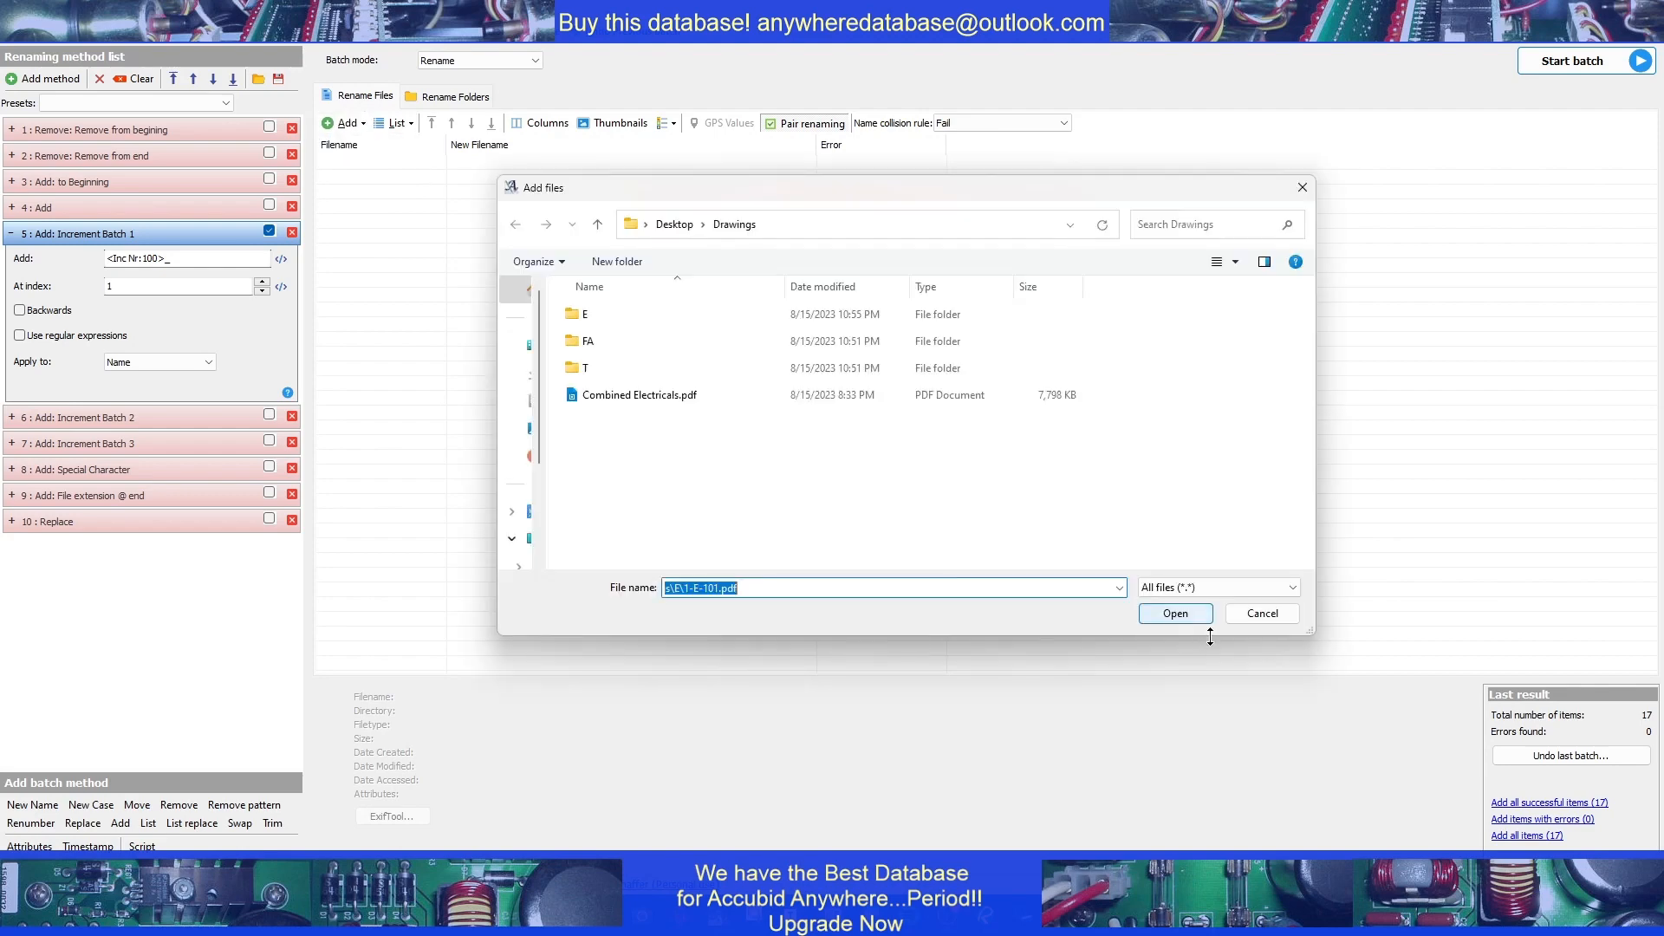
{"action": "double_click", "coordinate": [593, 345]}
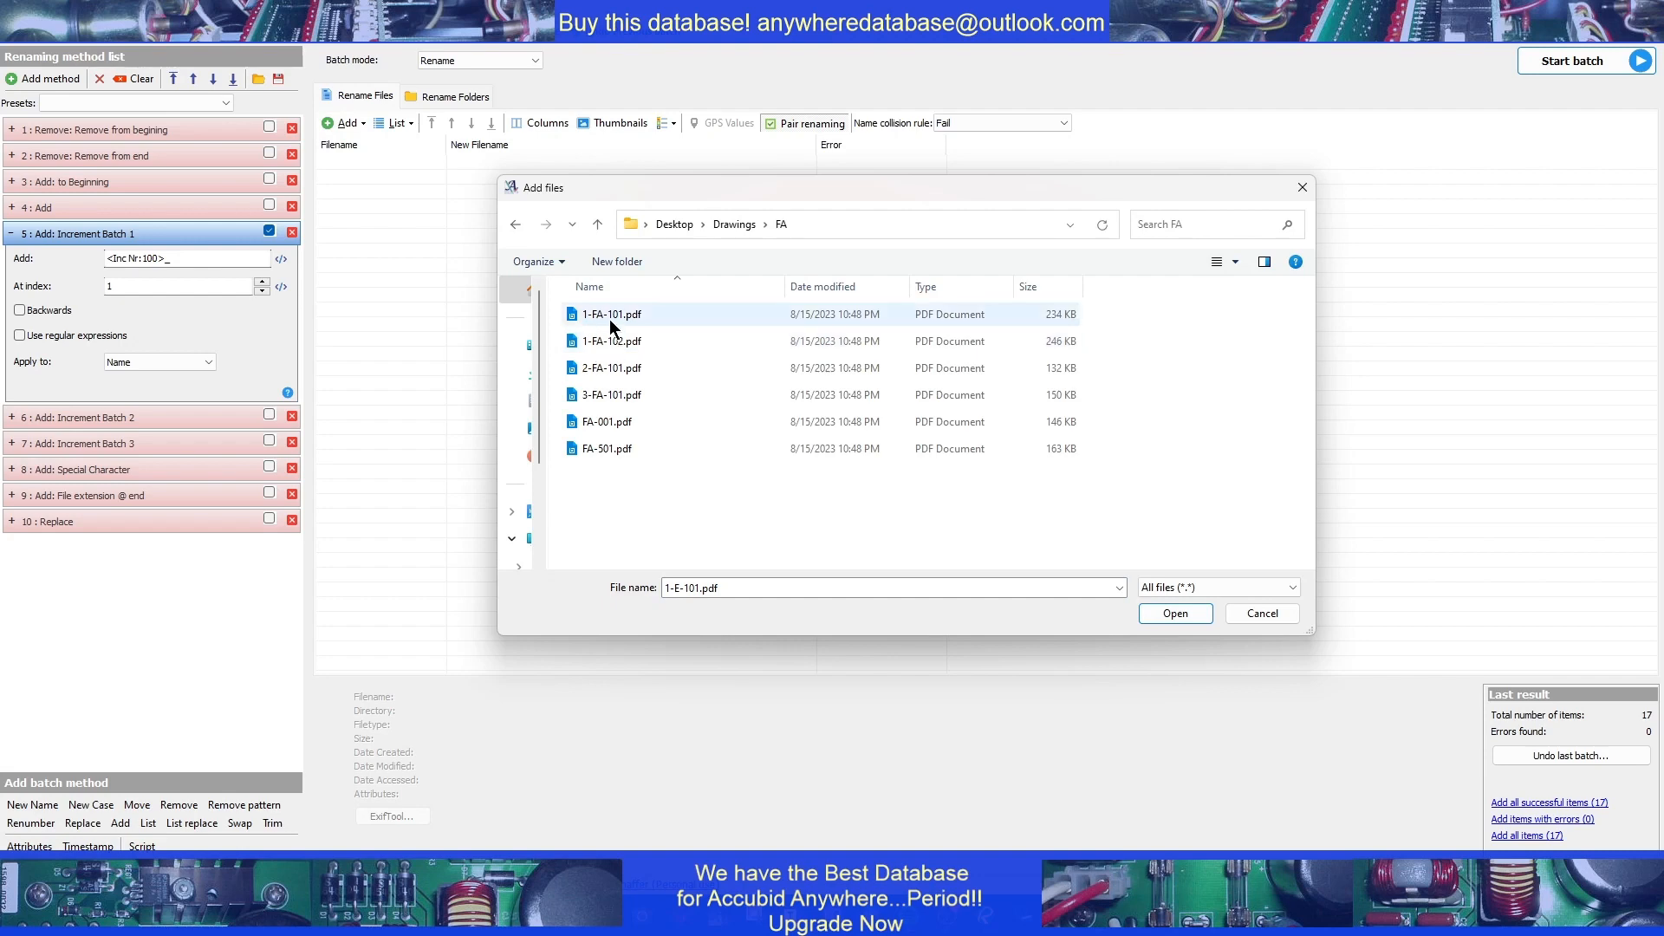
{"action": "left_click", "coordinate": [610, 319]}
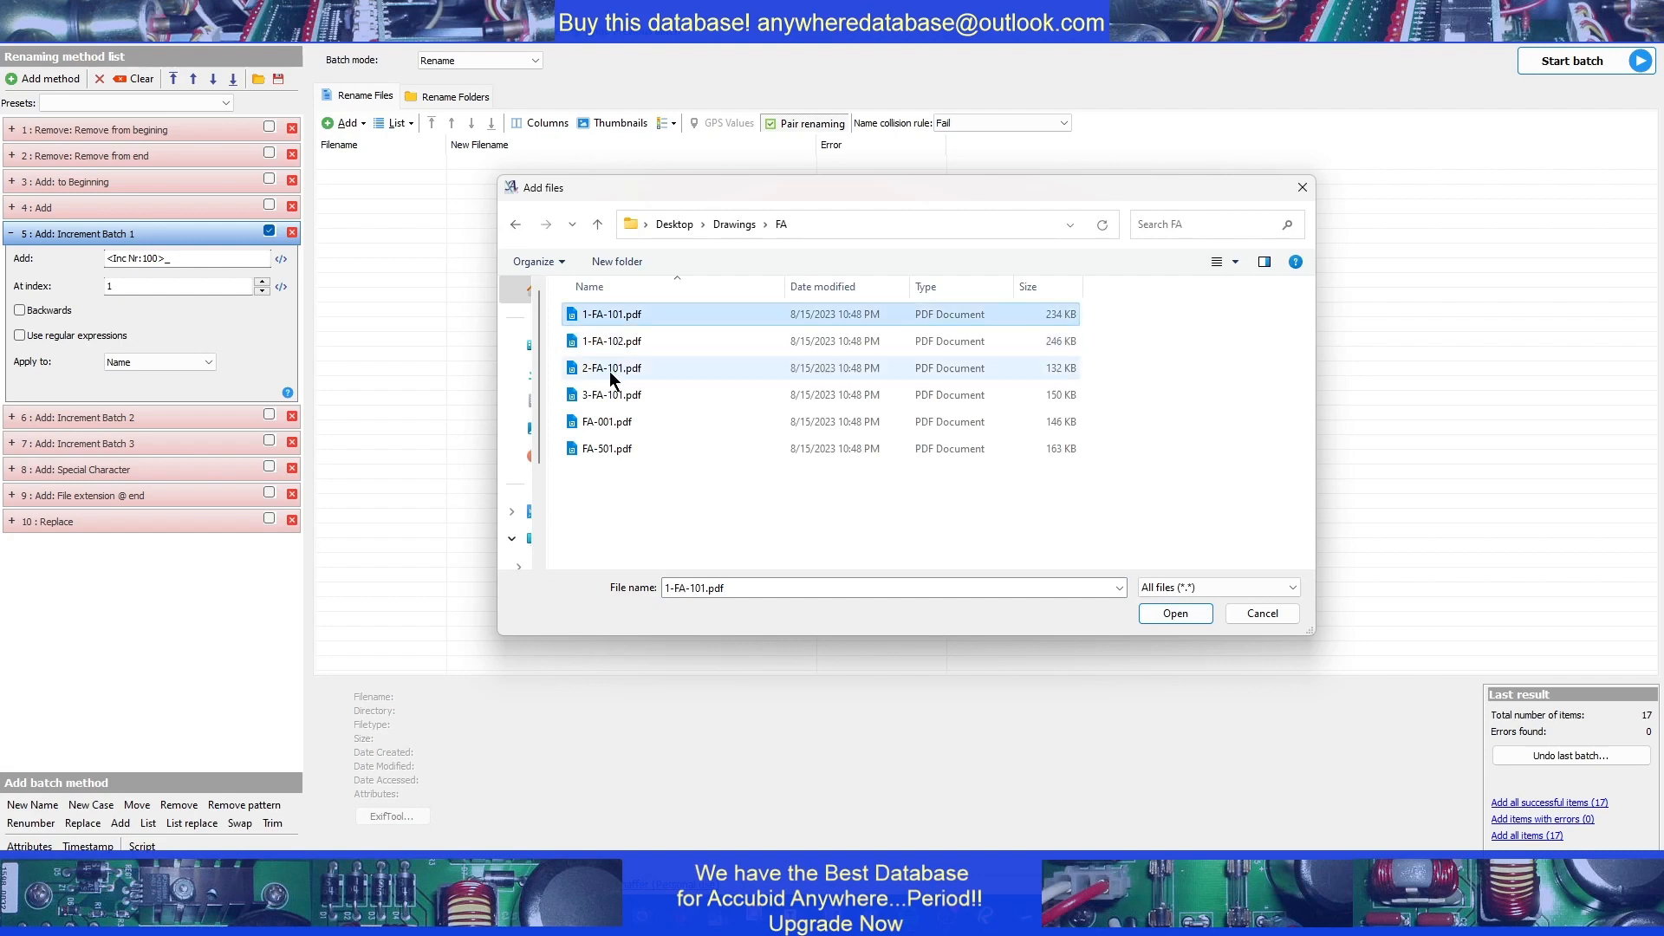
{"action": "left_click", "coordinate": [608, 447], "text": "shift"}
{"action": "left_click", "coordinate": [1165, 617]}
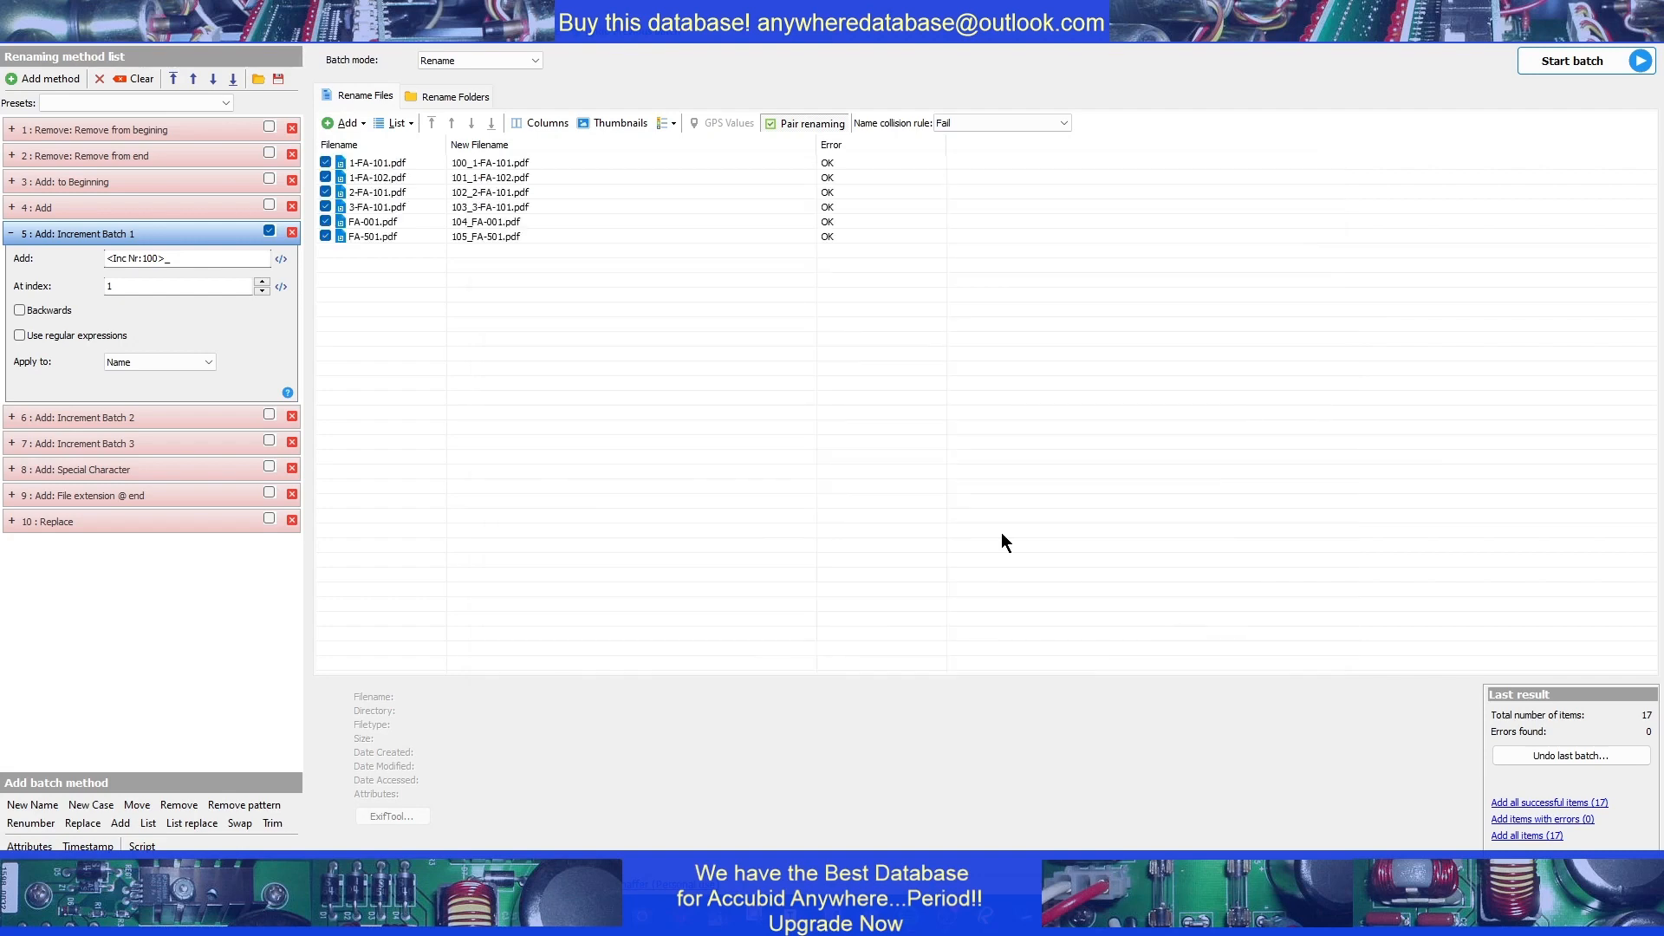
Set the Increment Batch 1 method's added text to <Inc Nr:117>_ for the FA drawings
{"action": "left_click", "coordinate": [160, 265]}
{"action": "key", "text": "BackSpace"}
{"action": "key", "text": "BackSpace"}
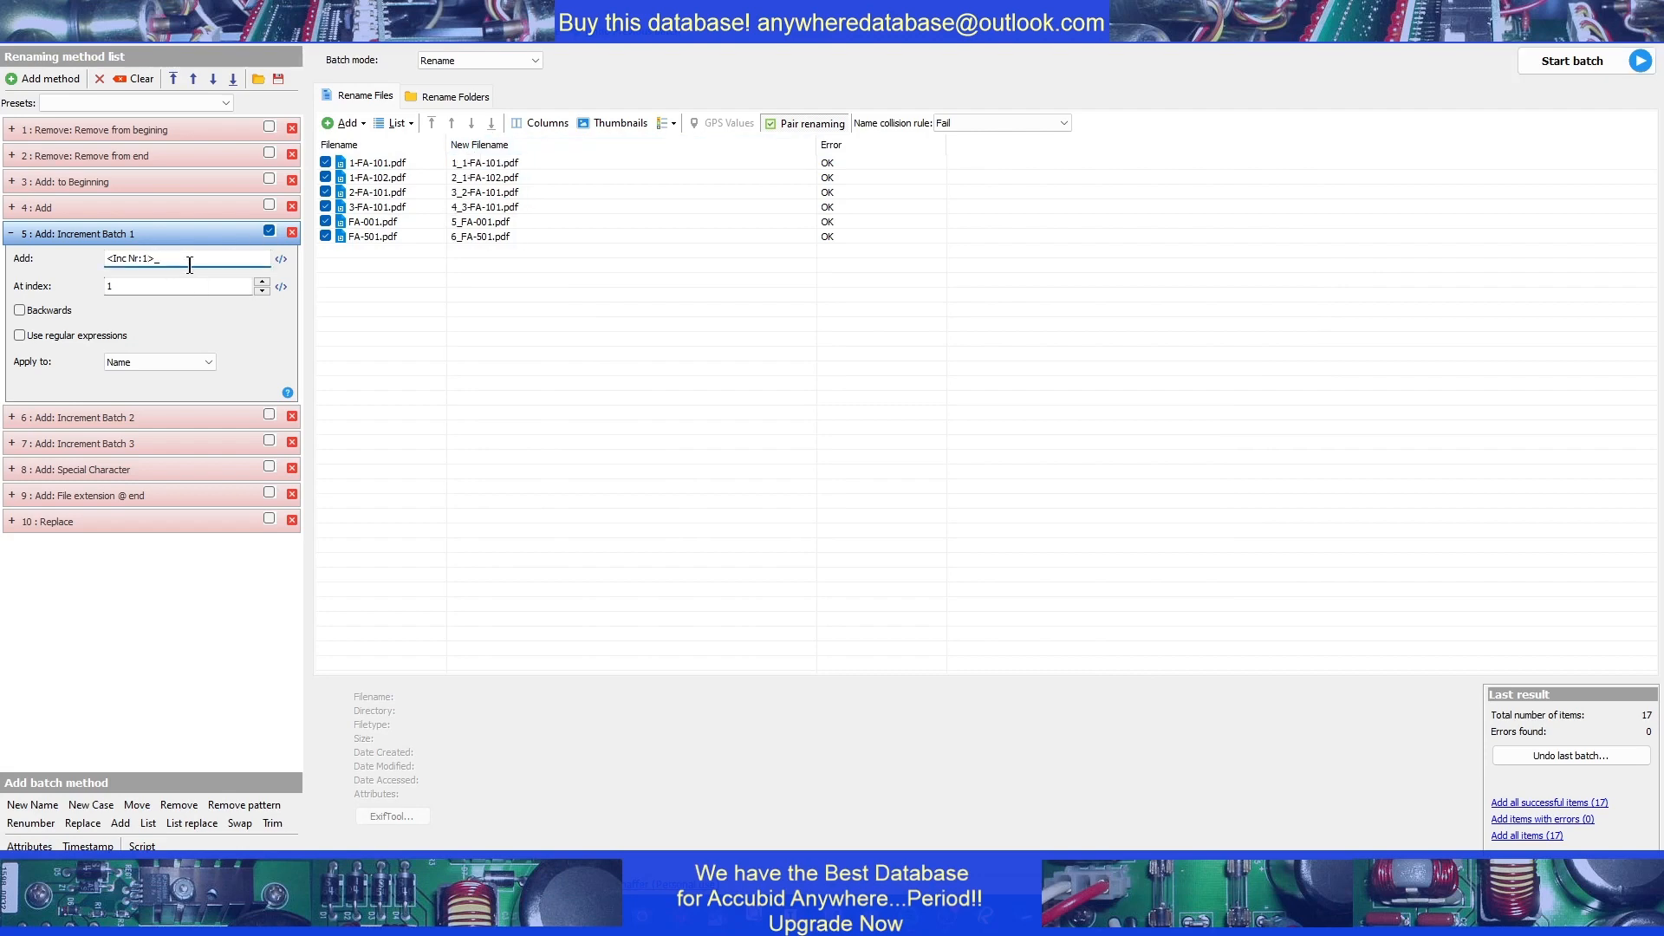
{"action": "type", "text": "1"}
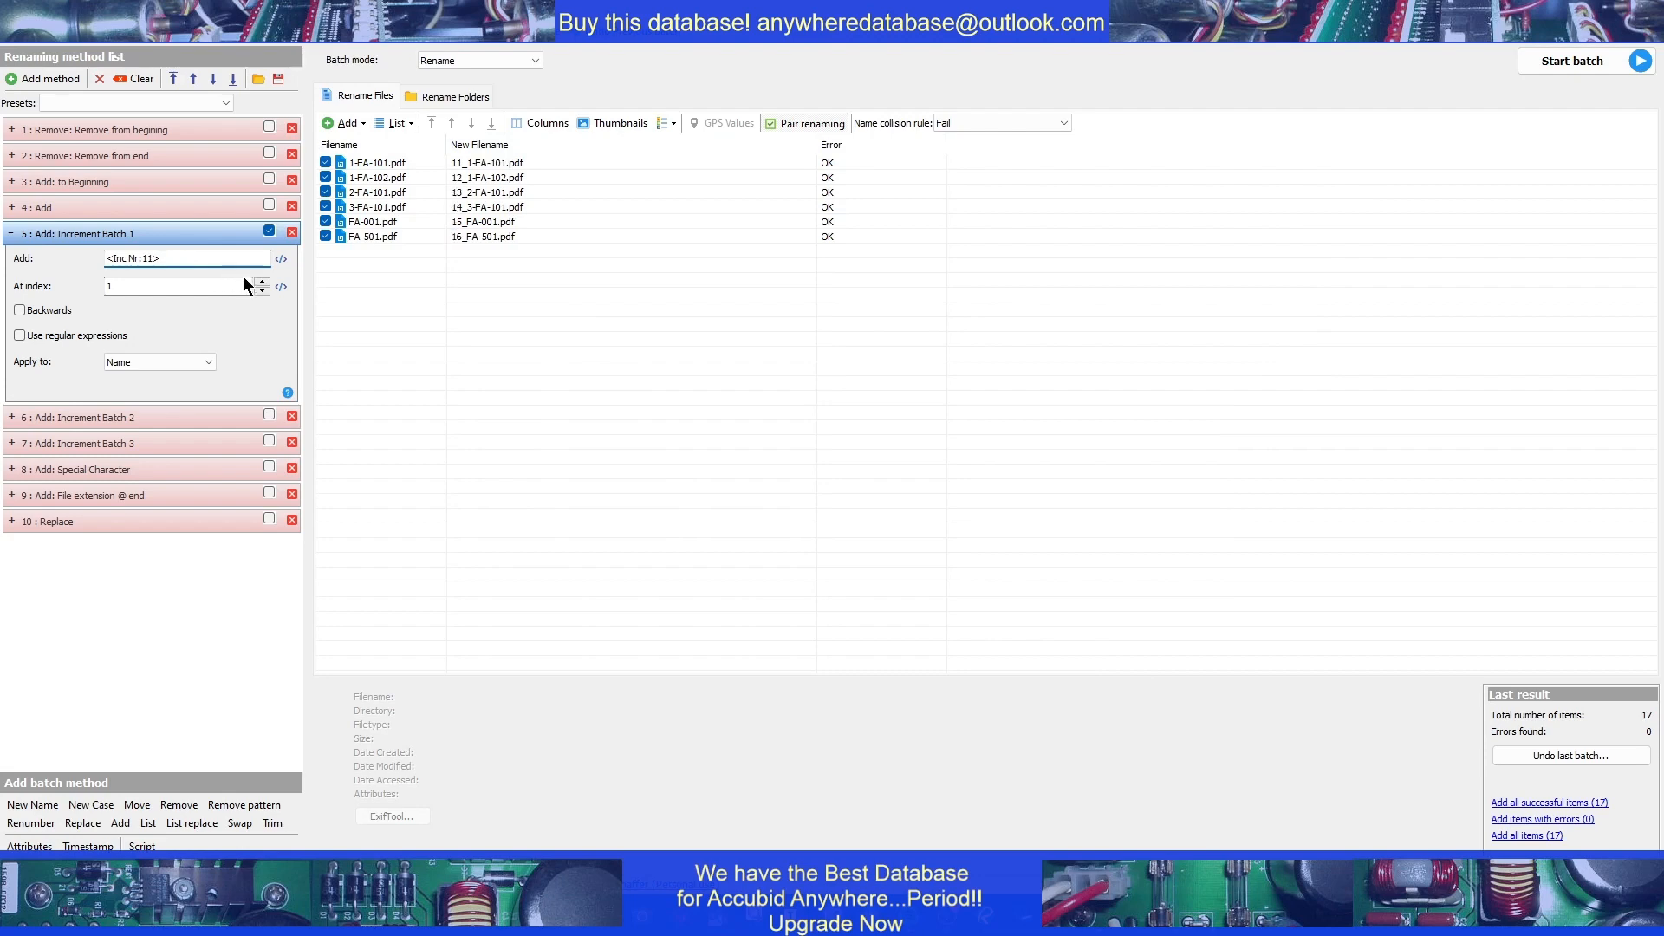
{"action": "type", "text": "7"}
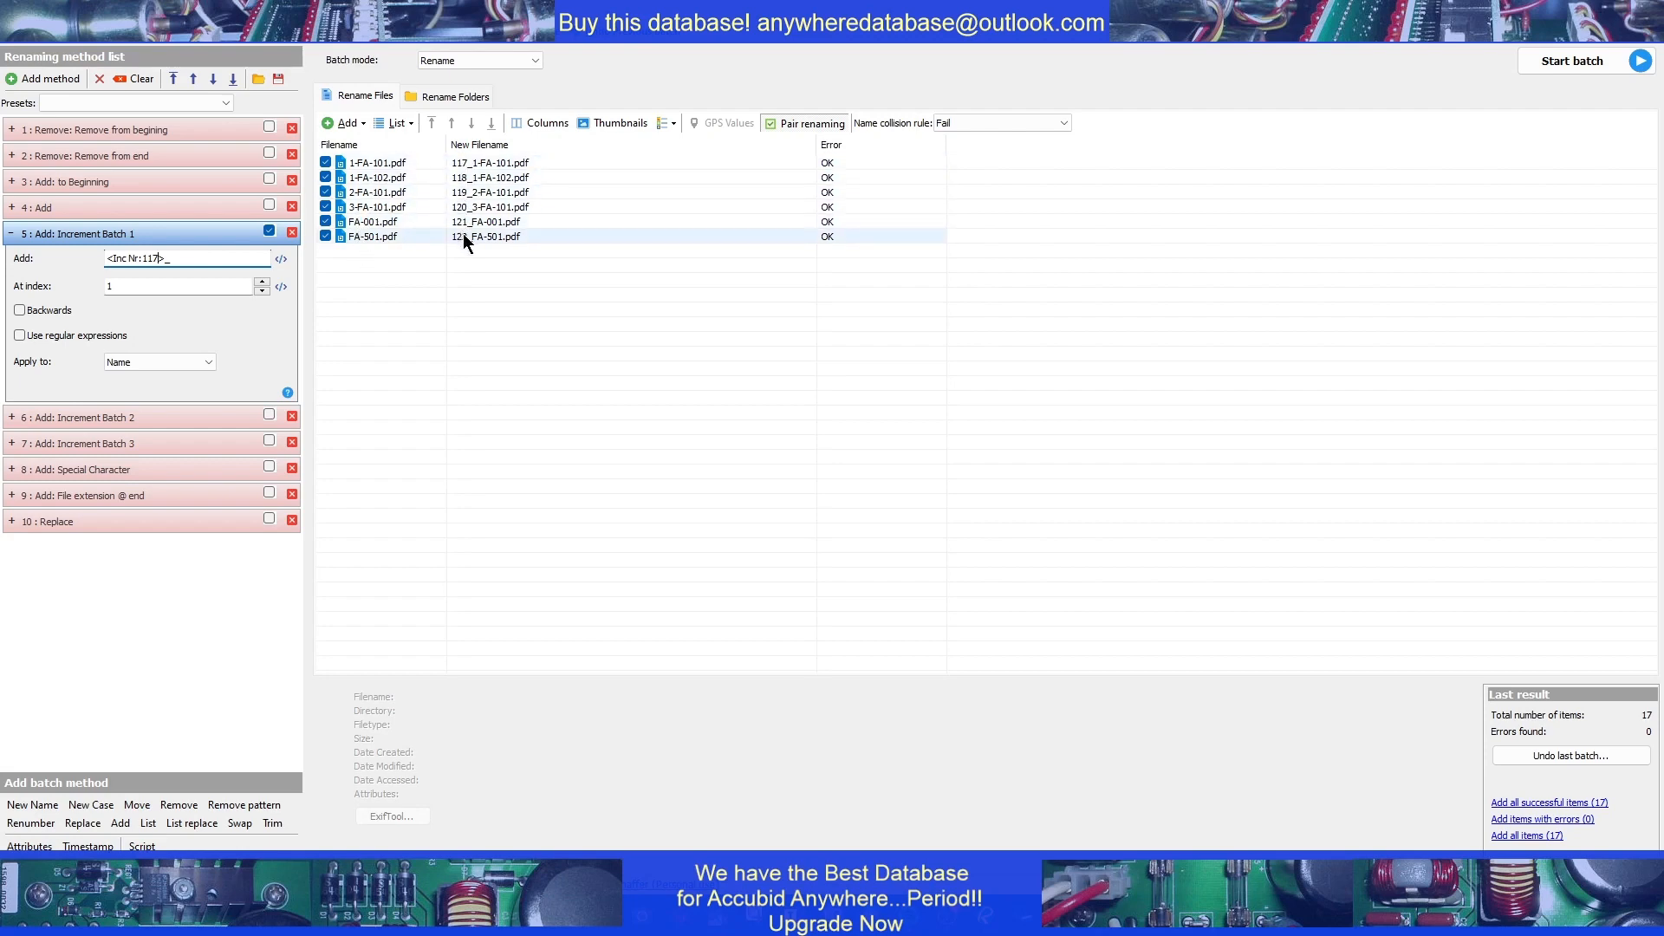
Run the batch rename on the six FA drawings and collapse the Increment Batch 1 settings
{"action": "left_click", "coordinate": [1576, 61]}
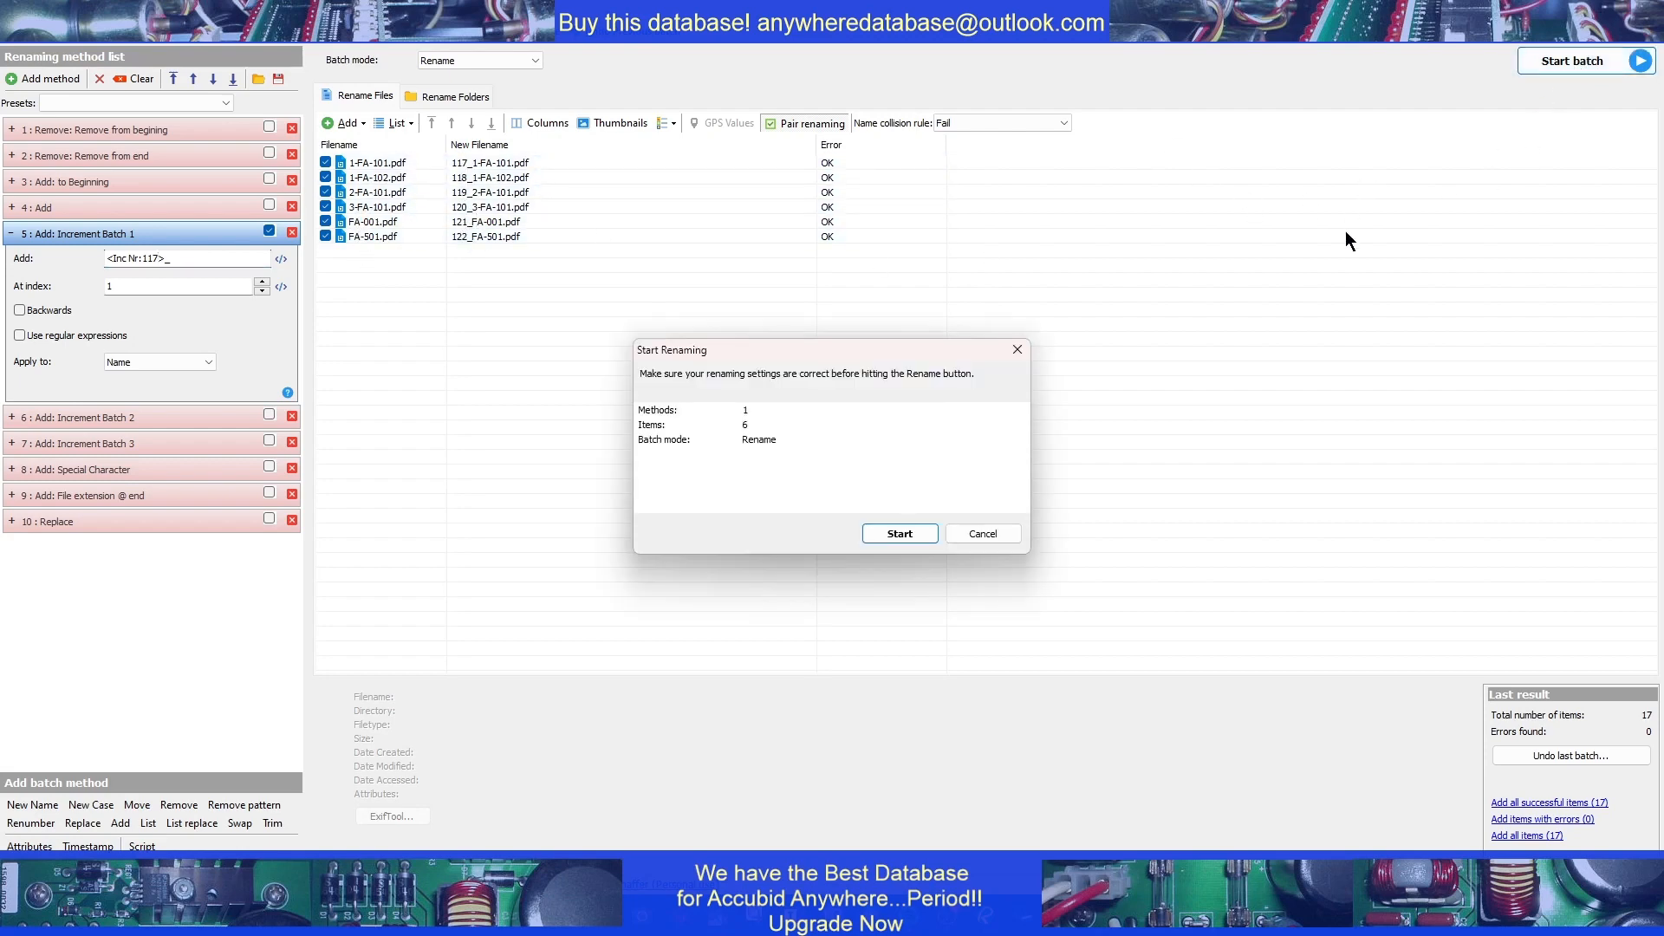
{"action": "left_click", "coordinate": [898, 529]}
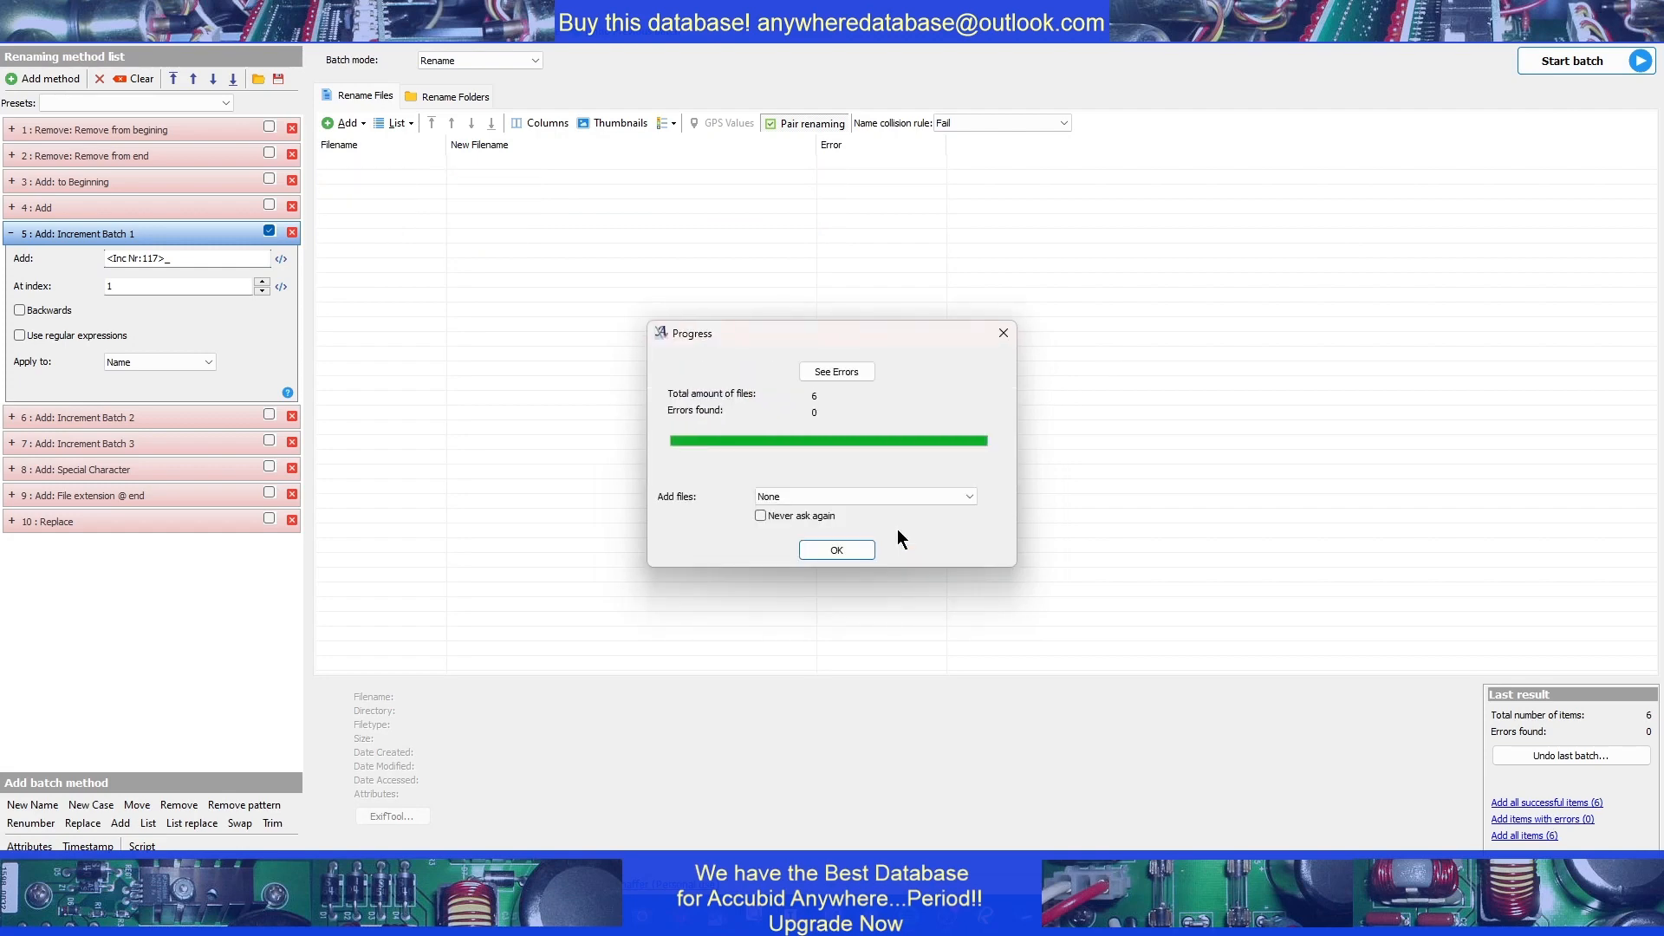
{"action": "left_click", "coordinate": [855, 546]}
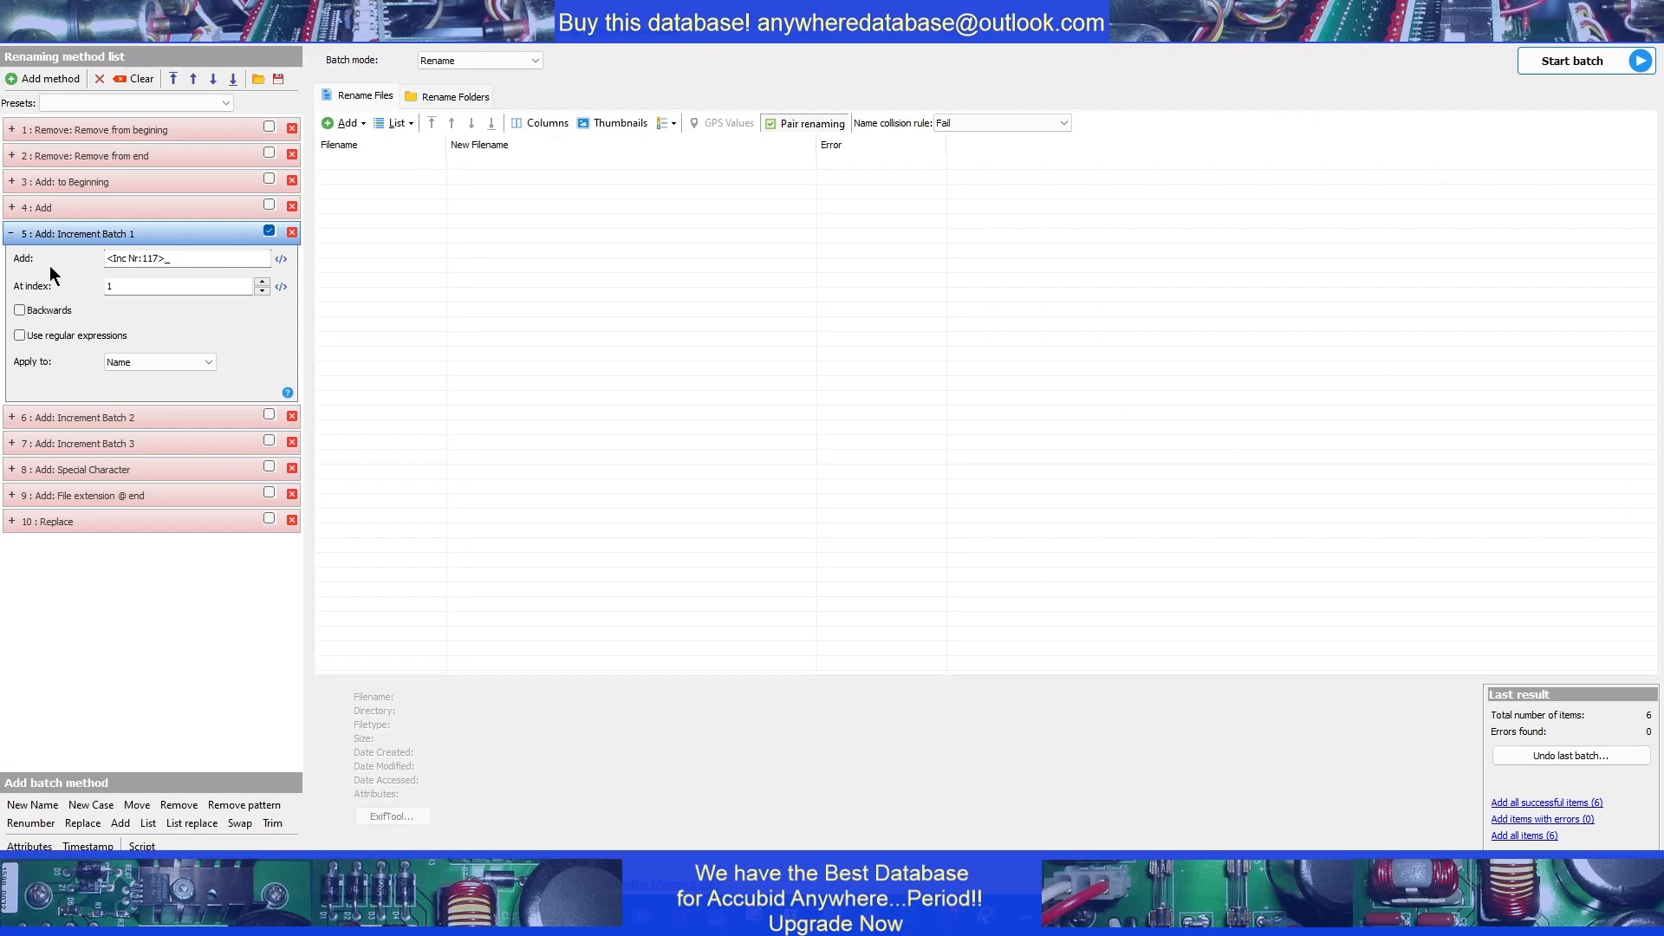
{"action": "left_click", "coordinate": [10, 237]}
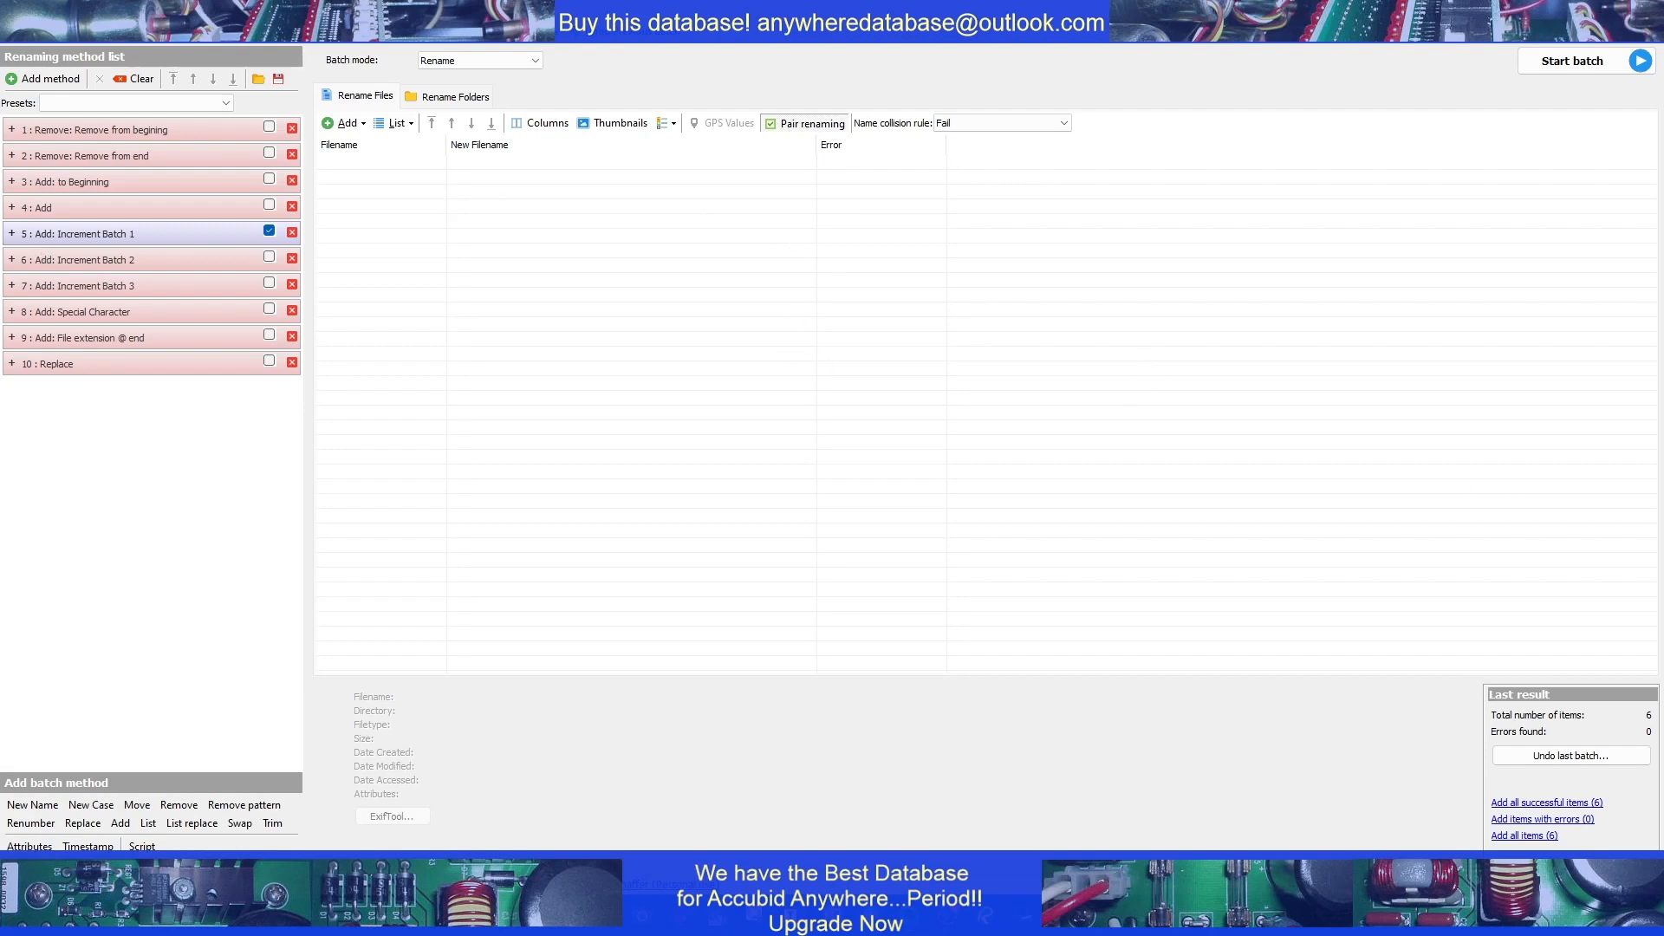
Add all eight PDFs from the Drawings\T folder, 1-ET-101.pdf through ET-601.pdf, to the rename list
{"action": "left_click", "coordinate": [354, 125]}
{"action": "left_click", "coordinate": [360, 139]}
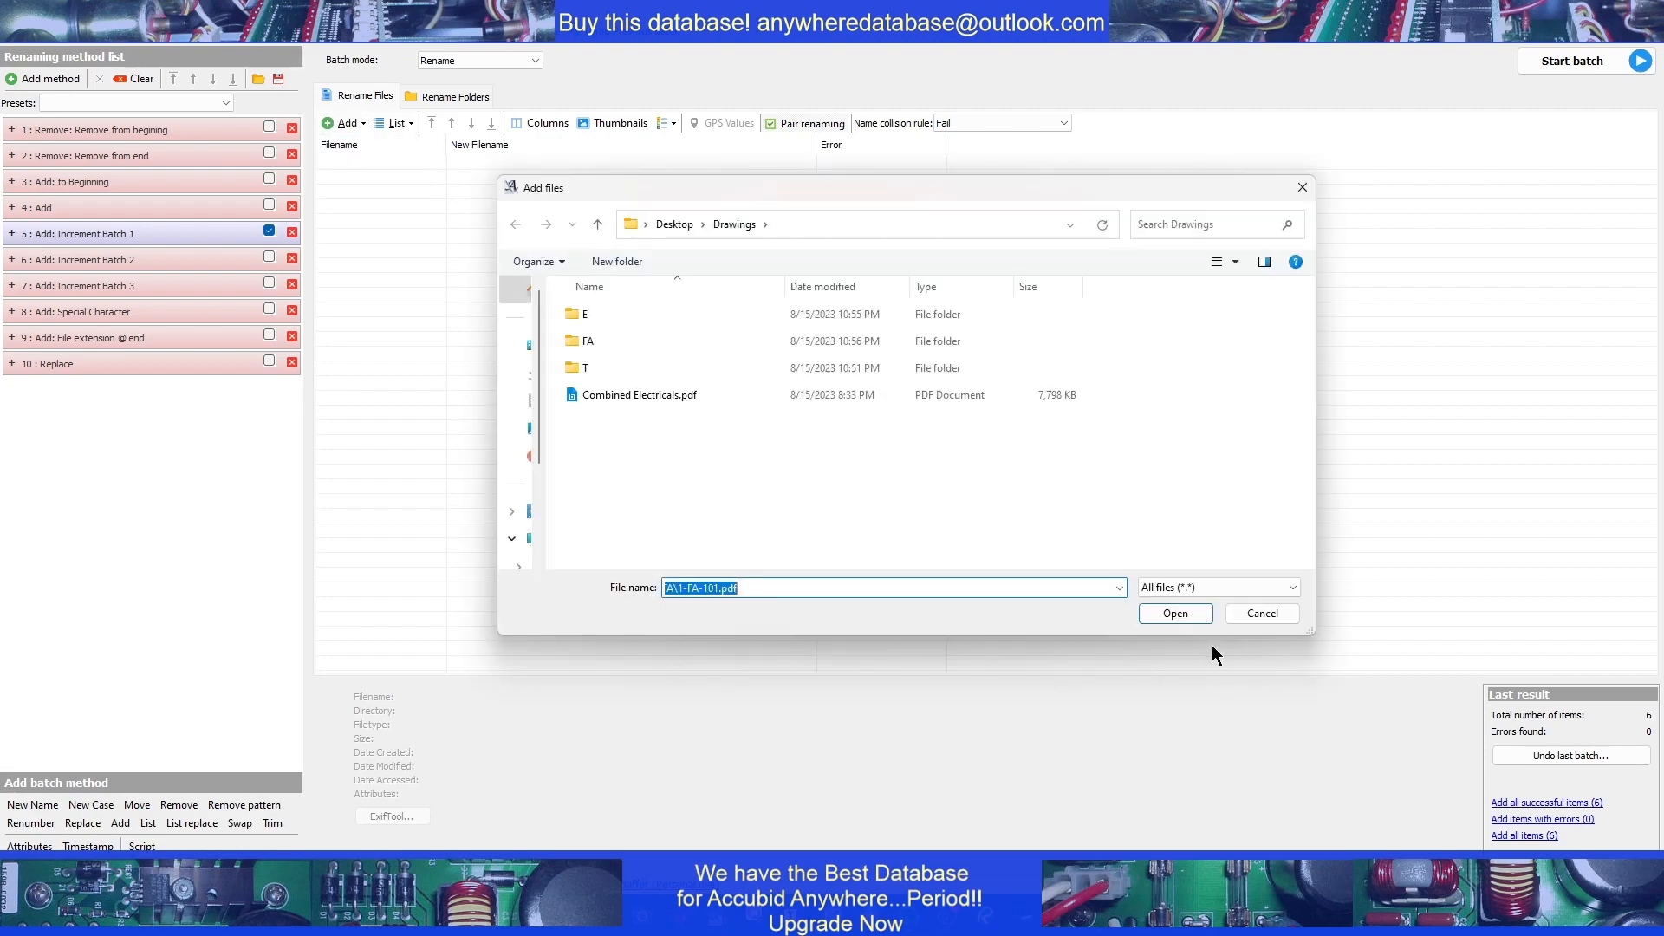
{"action": "left_click", "coordinate": [575, 371]}
{"action": "double_click", "coordinate": [575, 374]}
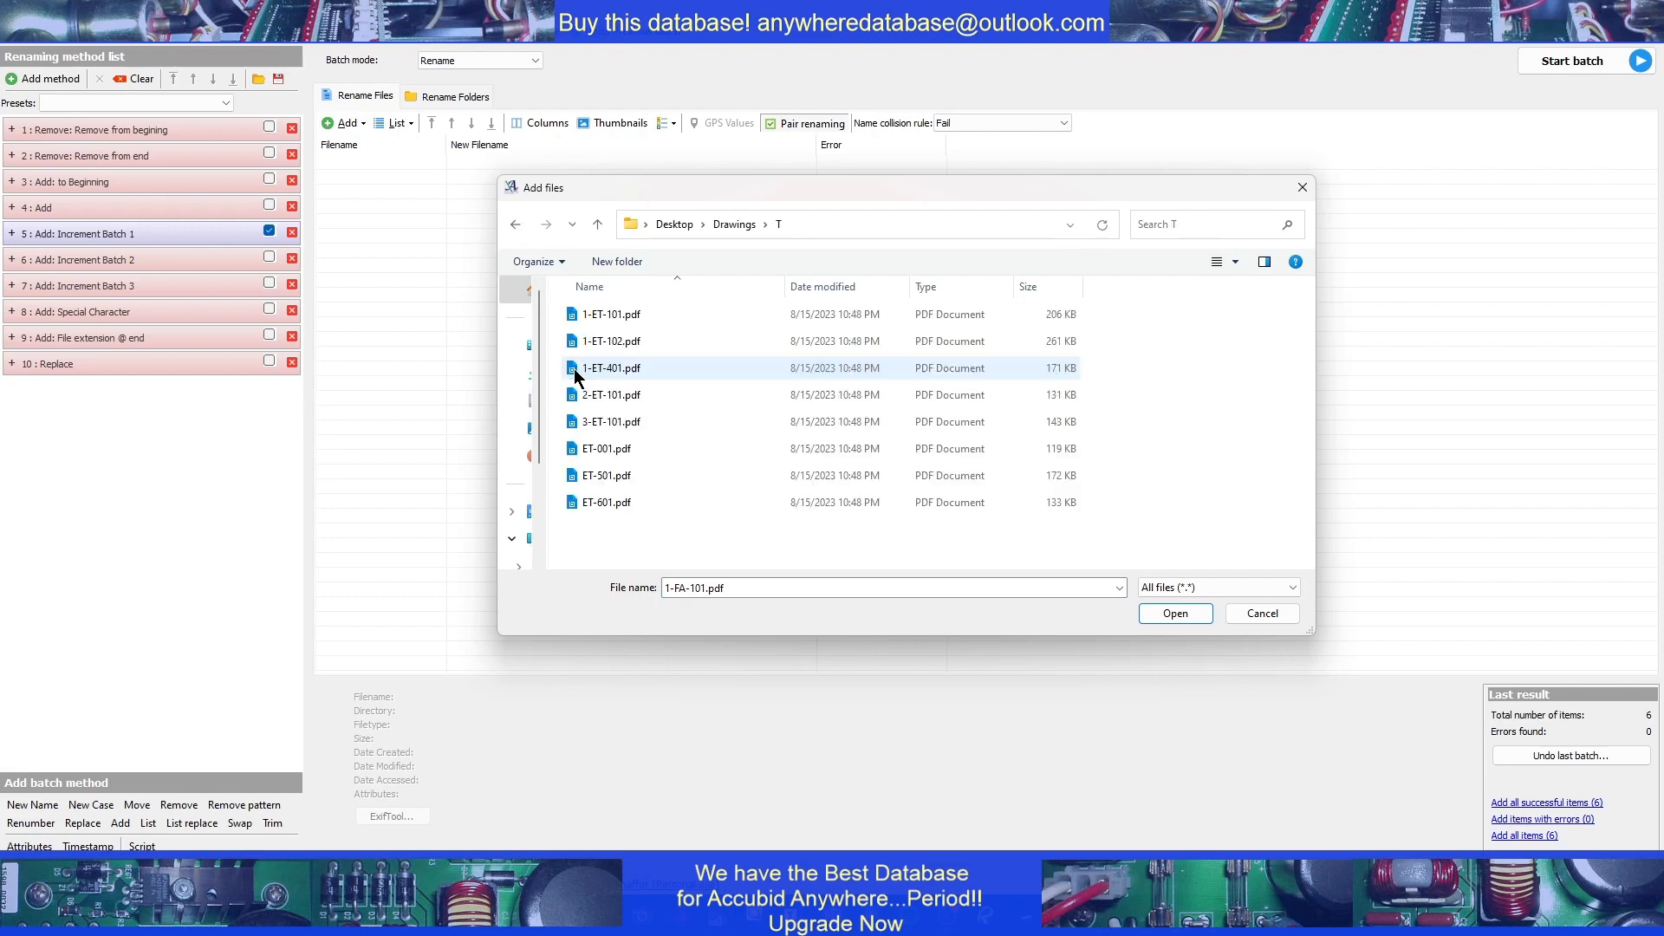
{"action": "left_click", "coordinate": [615, 318]}
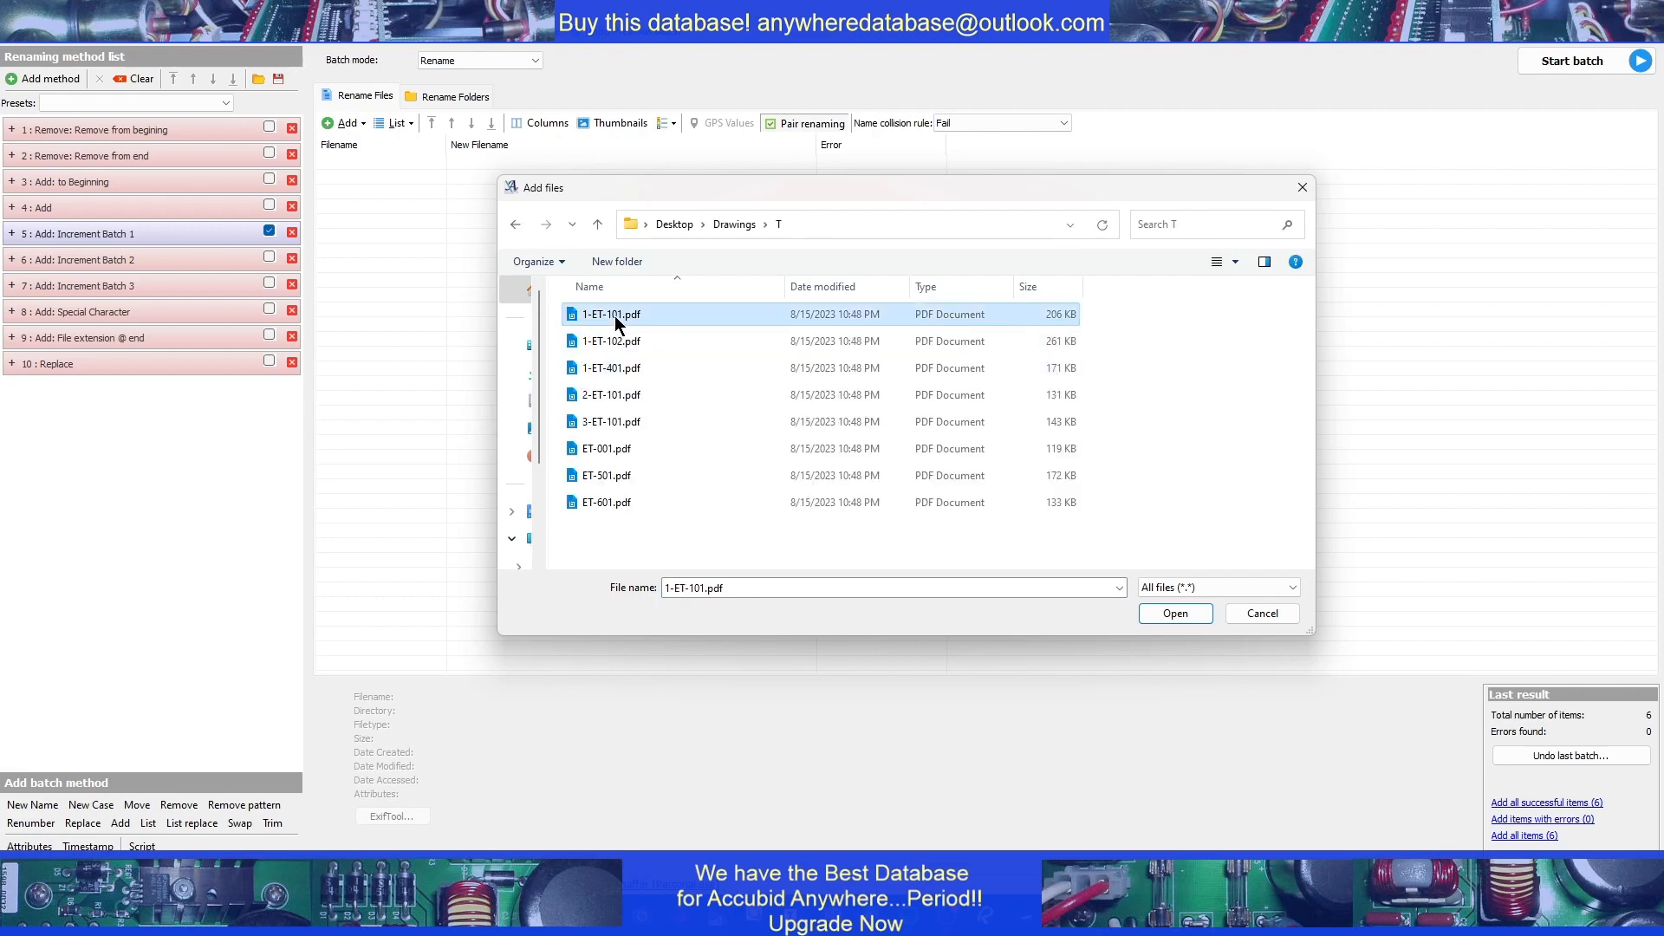
{"action": "left_click", "coordinate": [625, 494], "text": "shift"}
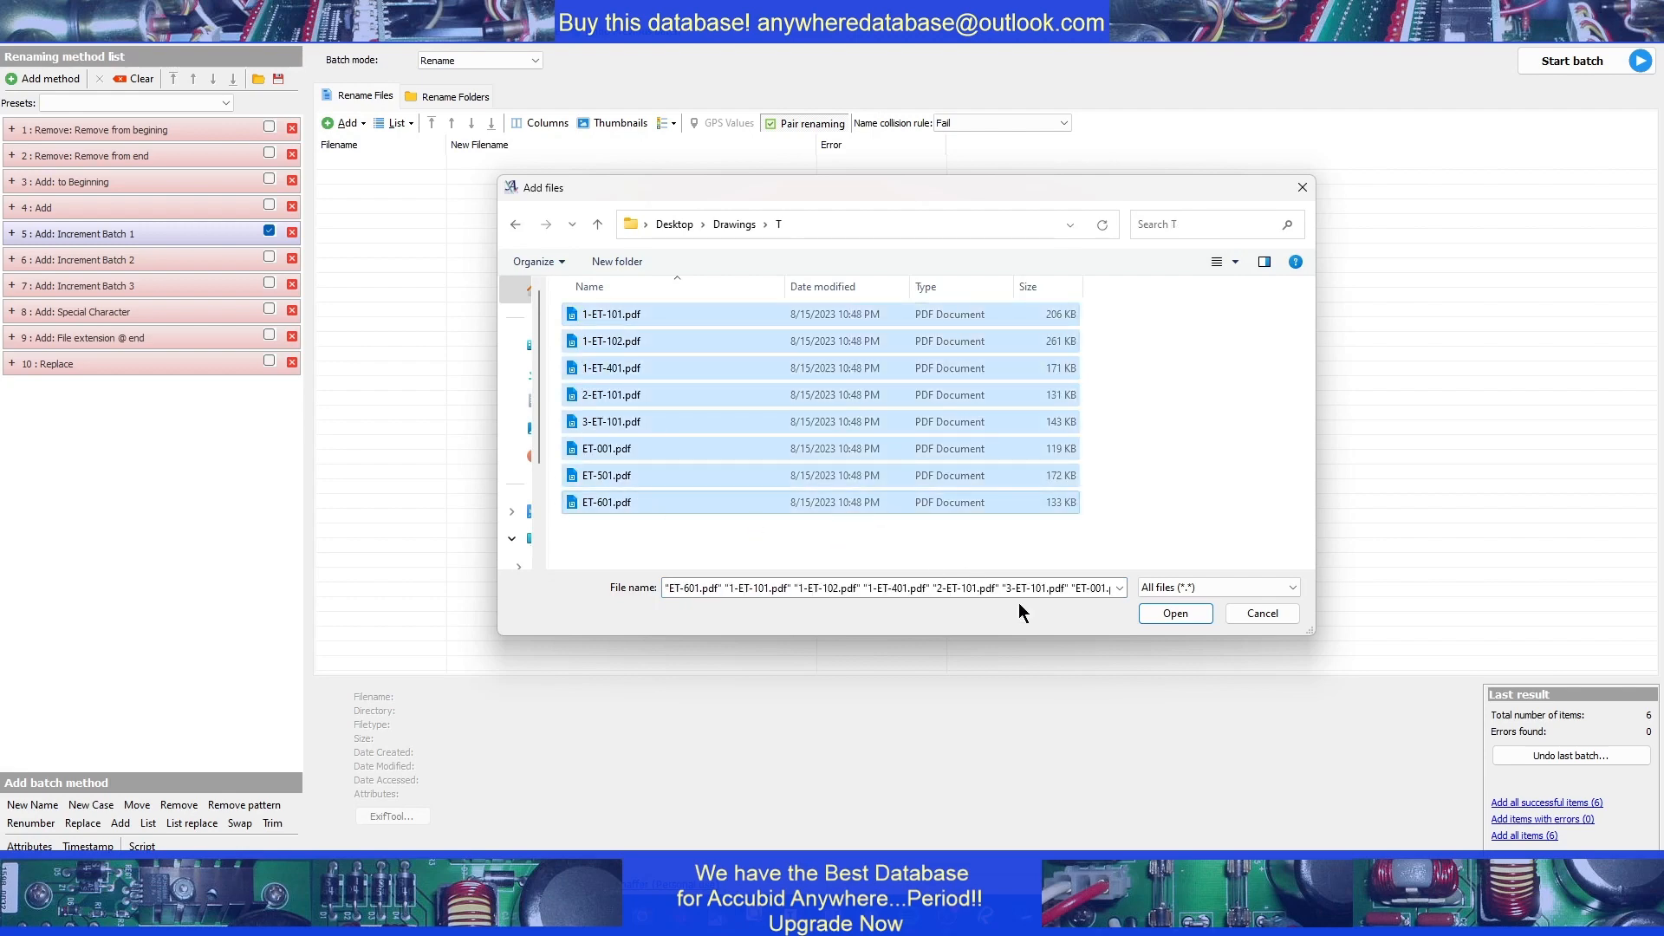
{"action": "left_click", "coordinate": [1177, 613]}
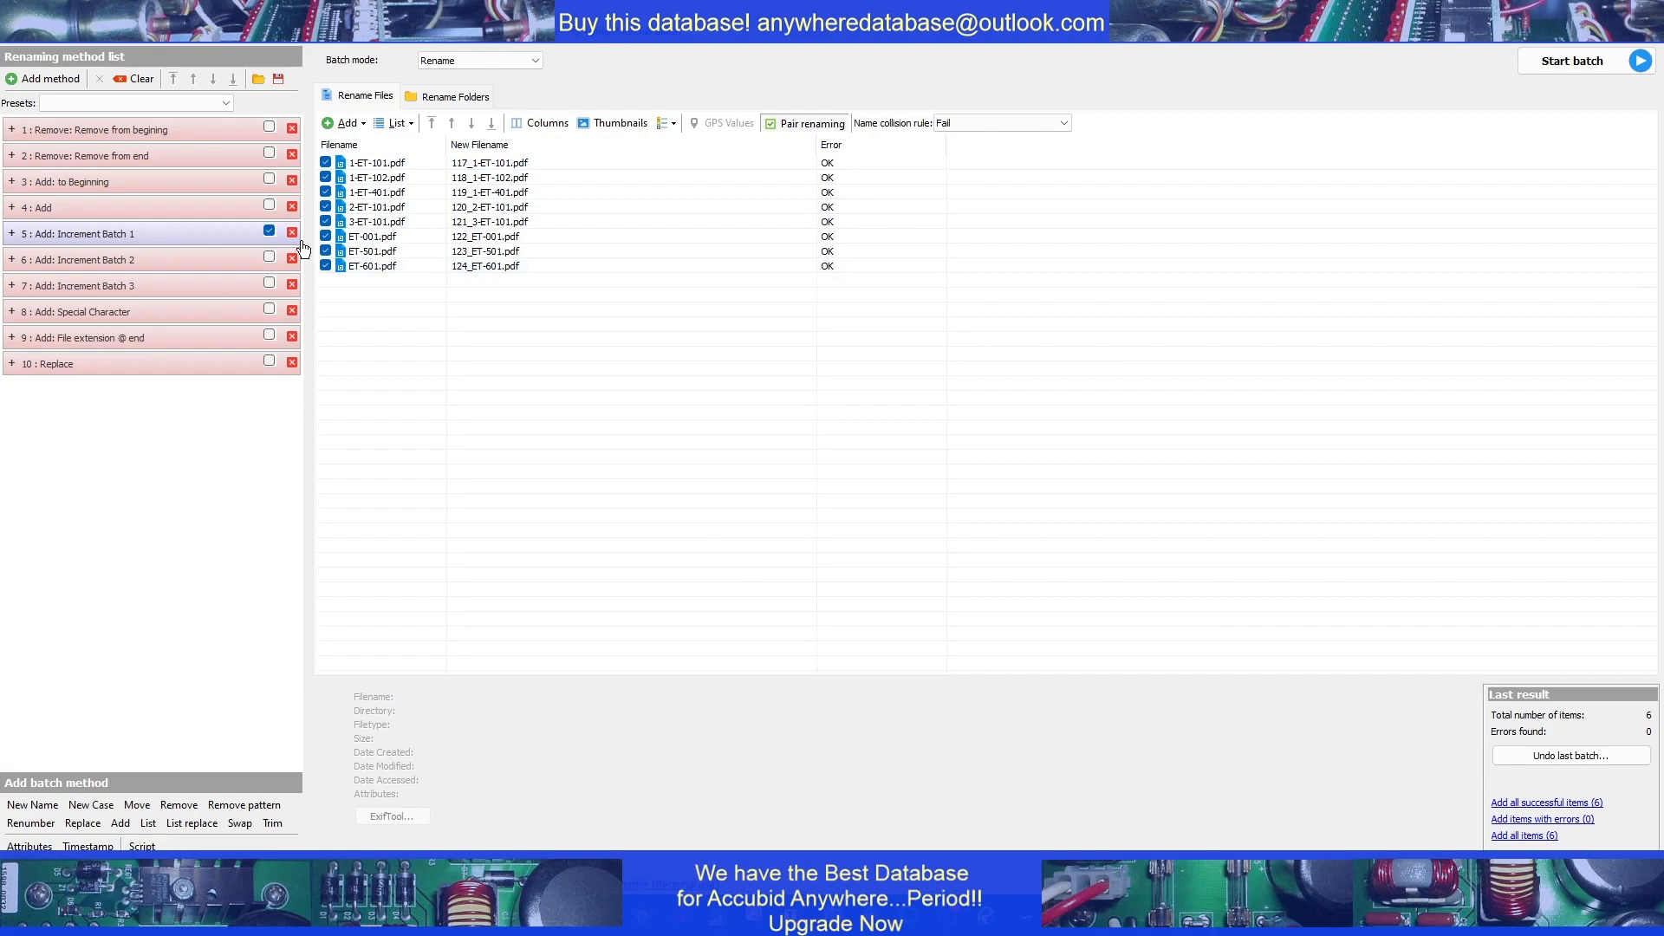
Disable Increment Batch 1 and try the Add: to Beginning method with the fixed prefix 100_
{"action": "left_click", "coordinate": [269, 231]}
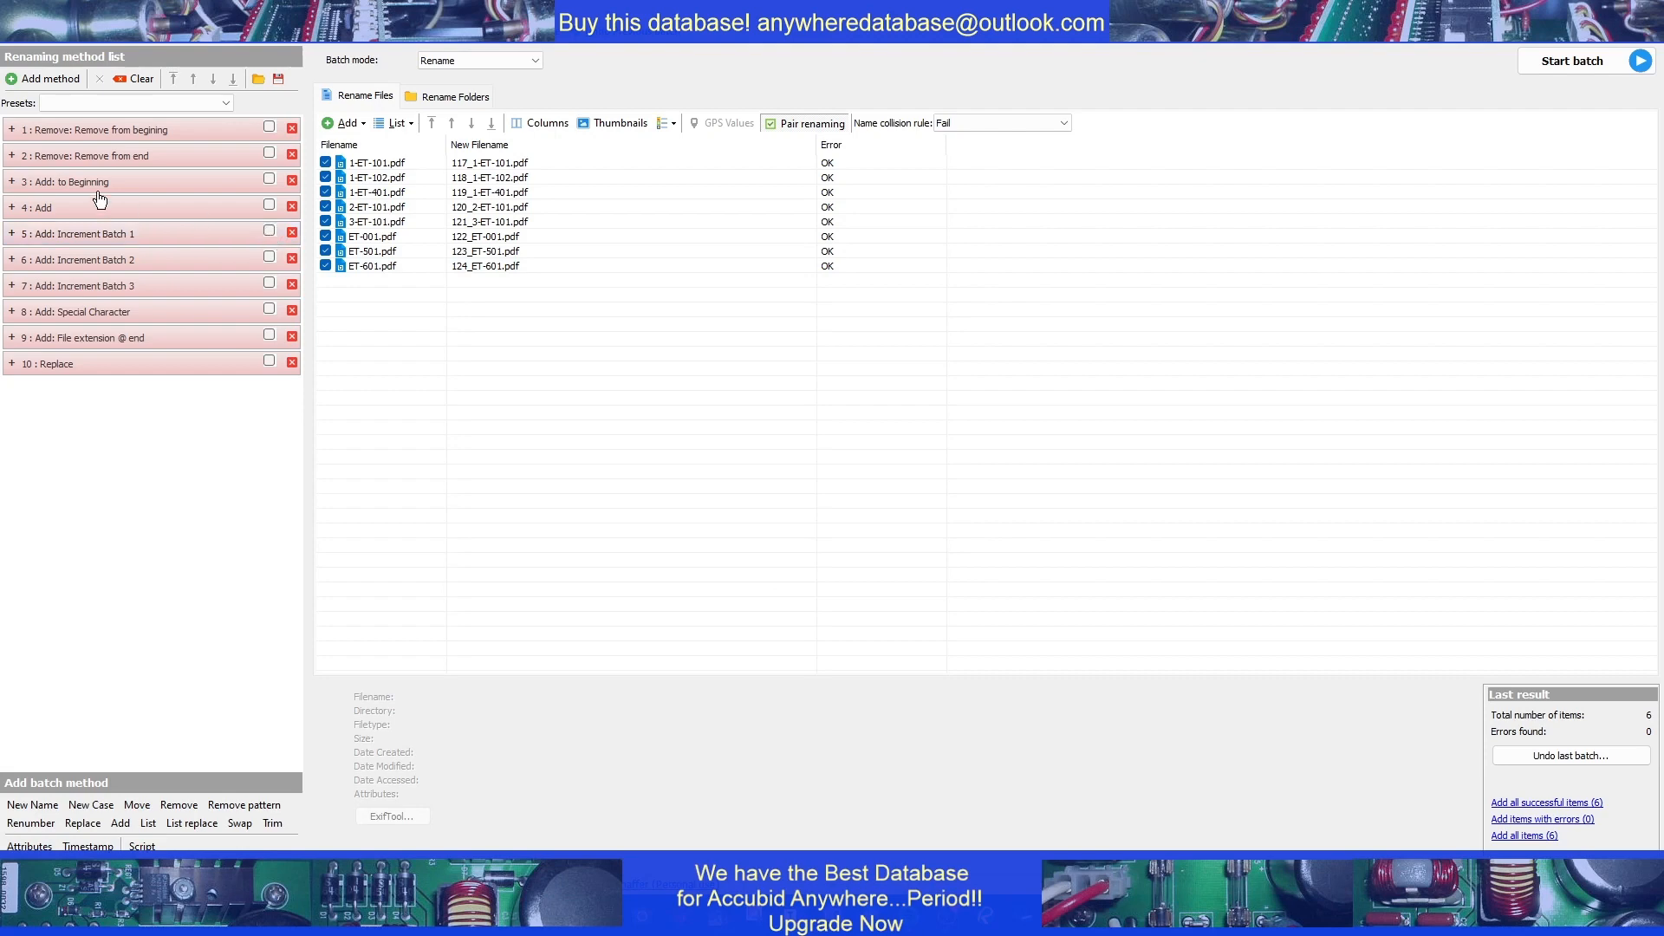
{"action": "left_click", "coordinate": [269, 178]}
{"action": "left_click", "coordinate": [11, 181]}
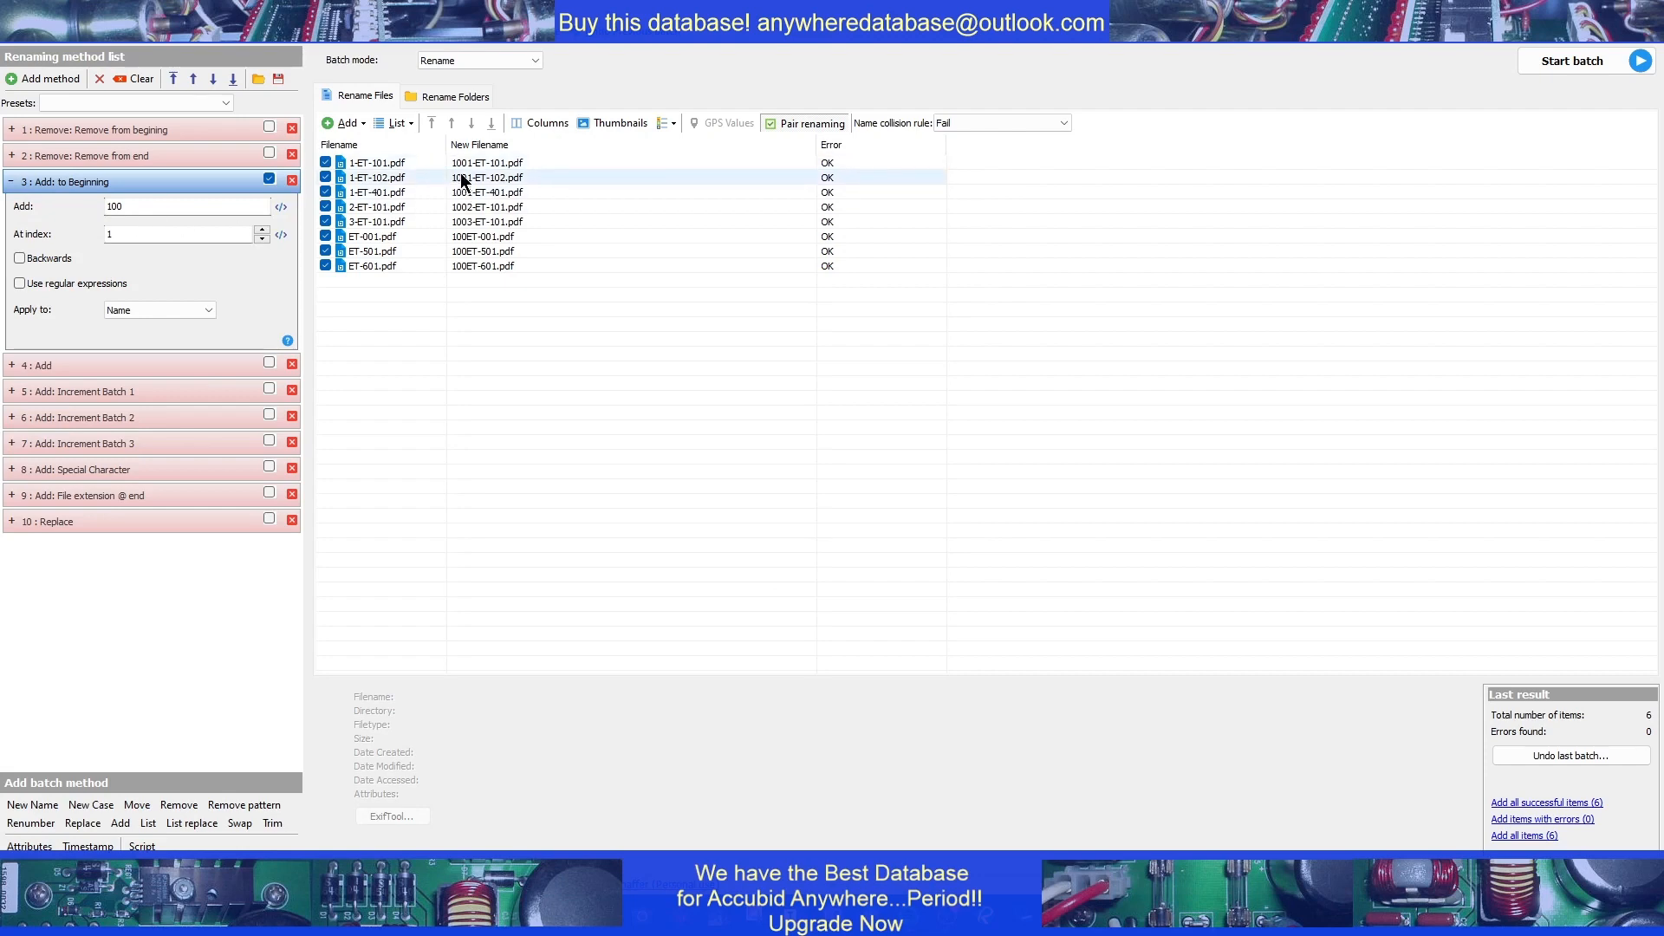
{"action": "left_click", "coordinate": [156, 208]}
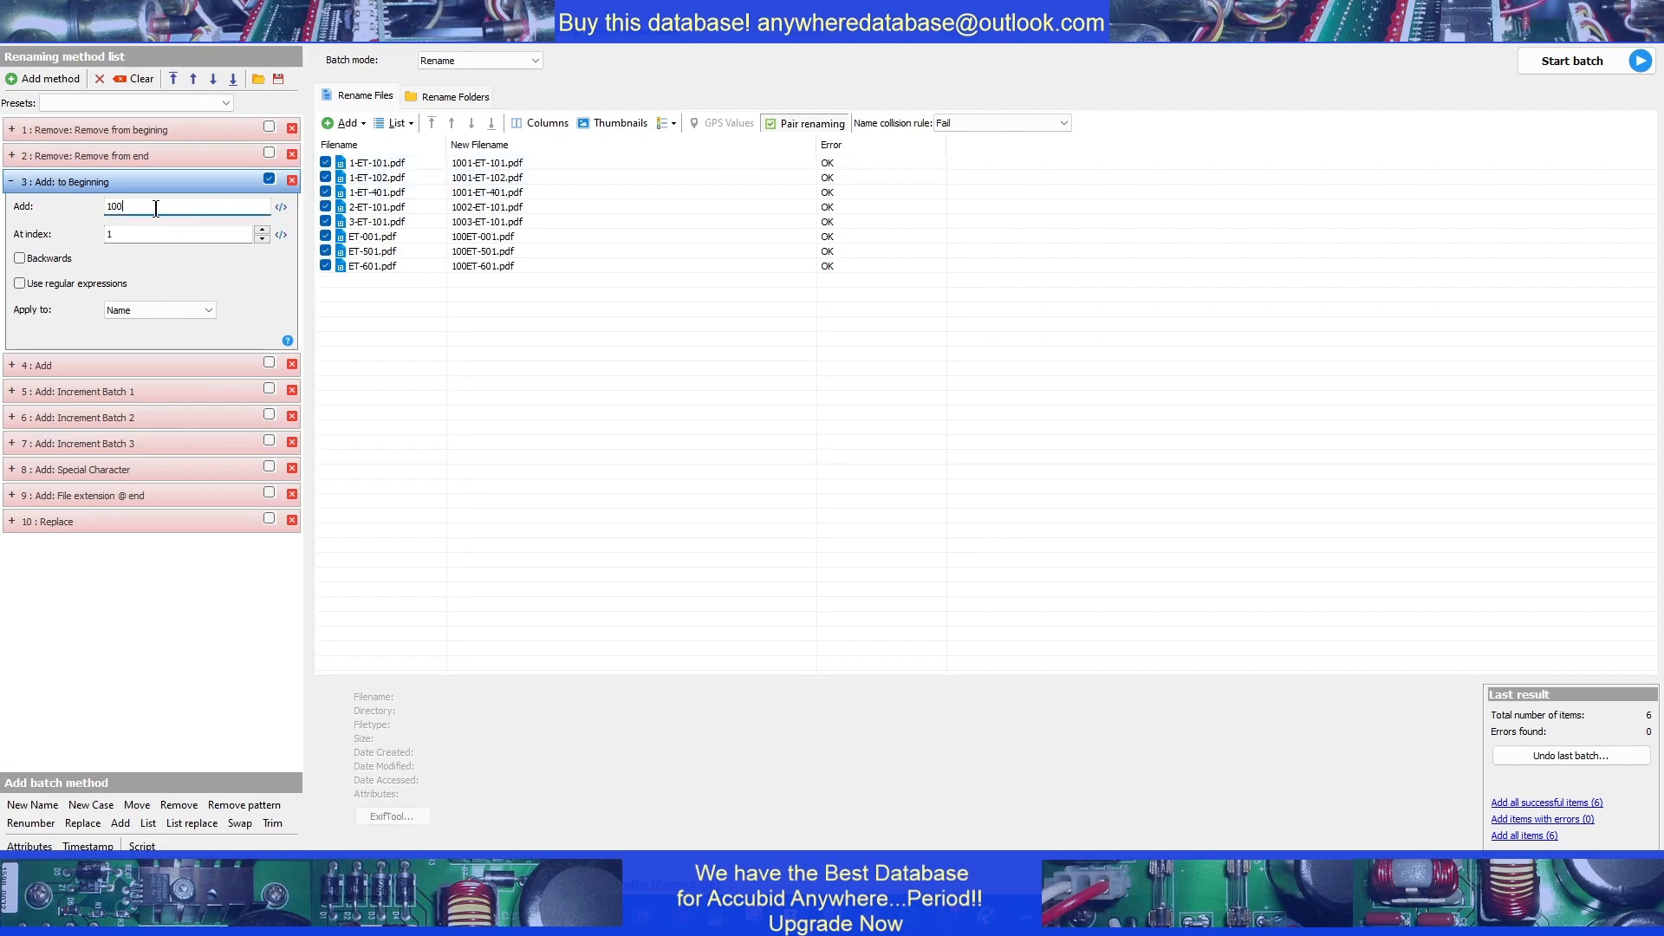
{"action": "type", "text": "_"}
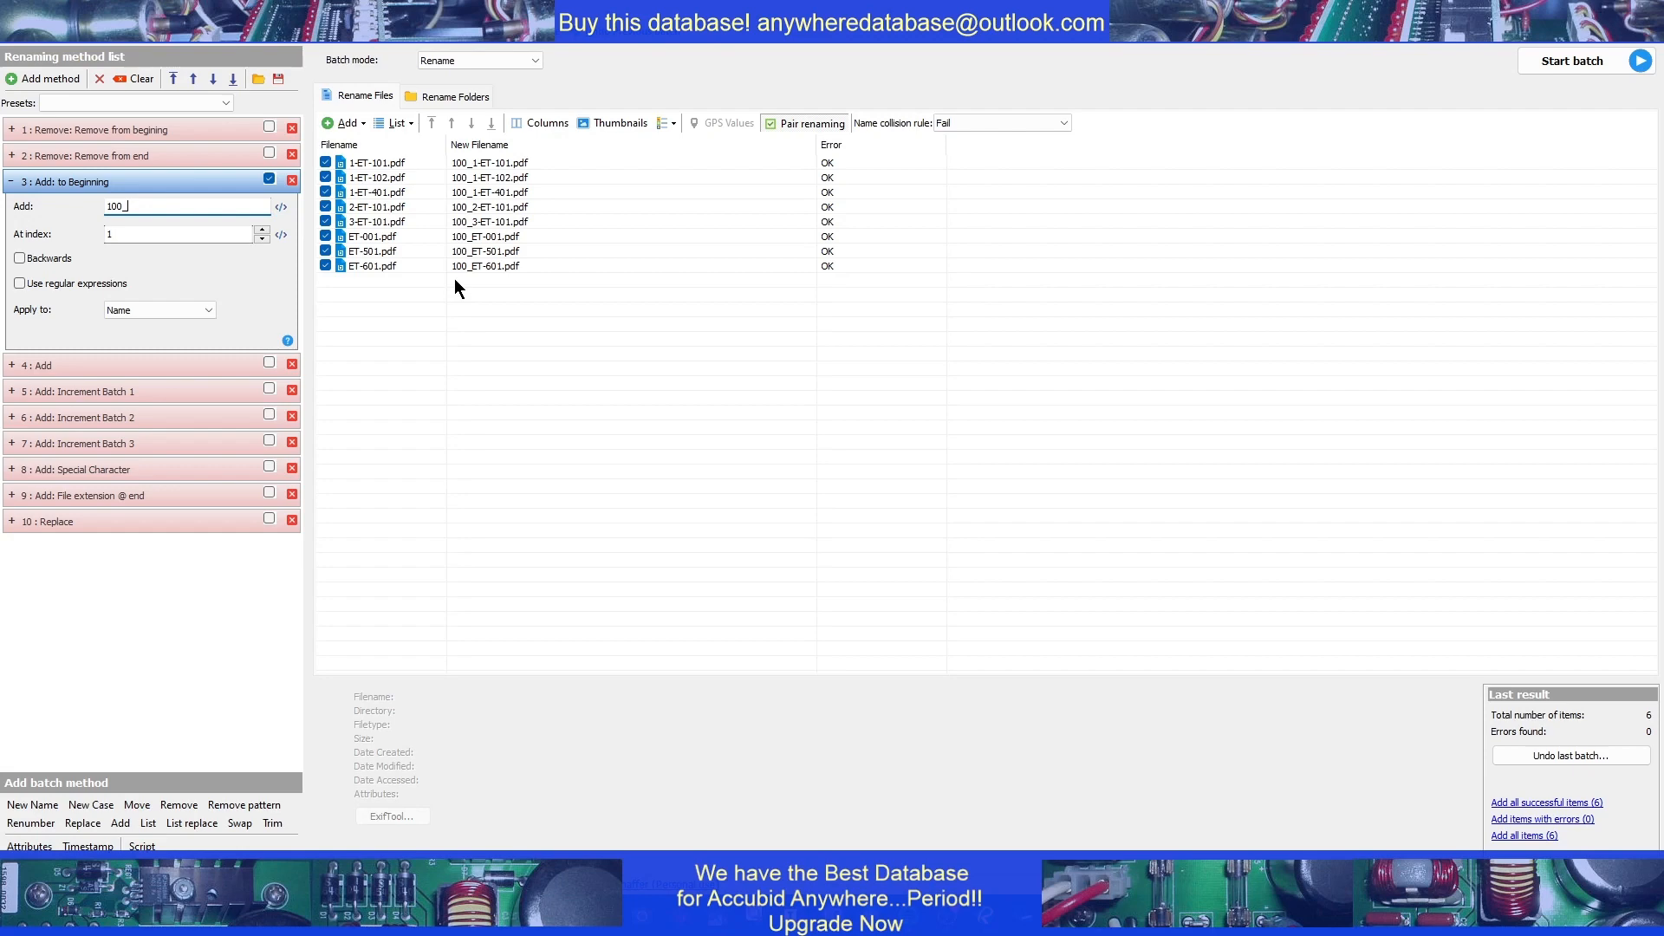
Try the fixed prefix 200_ in the Add: to Beginning method and disable that method
{"action": "left_click", "coordinate": [111, 205]}
{"action": "key", "text": "BackSpace"}
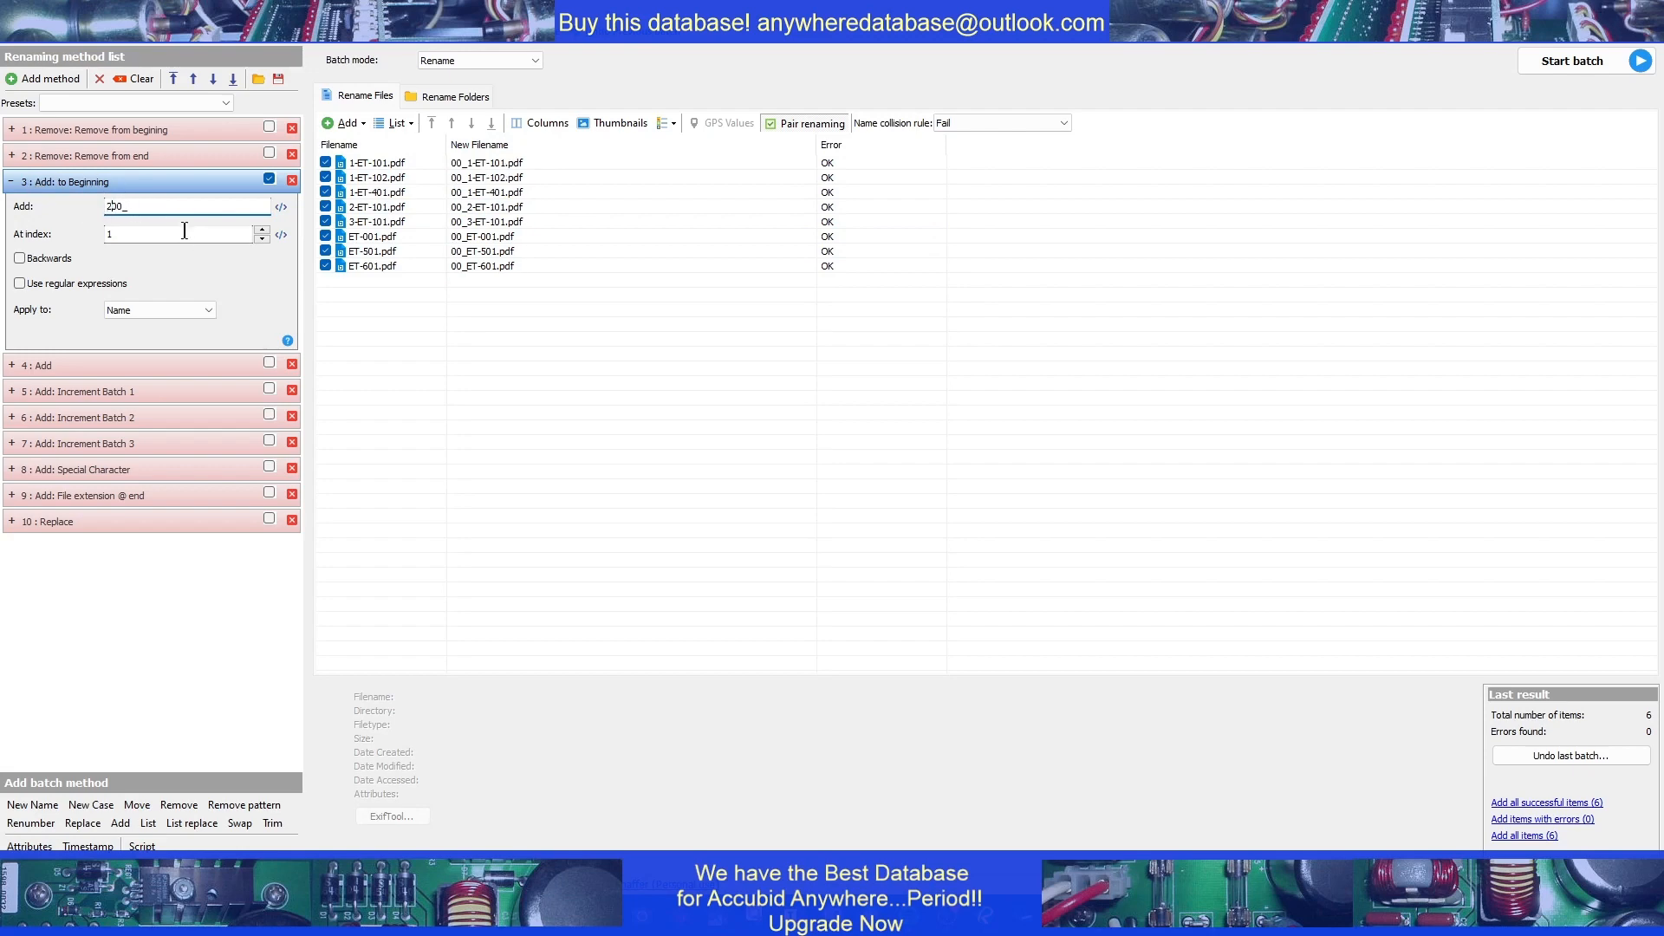
{"action": "type", "text": "2"}
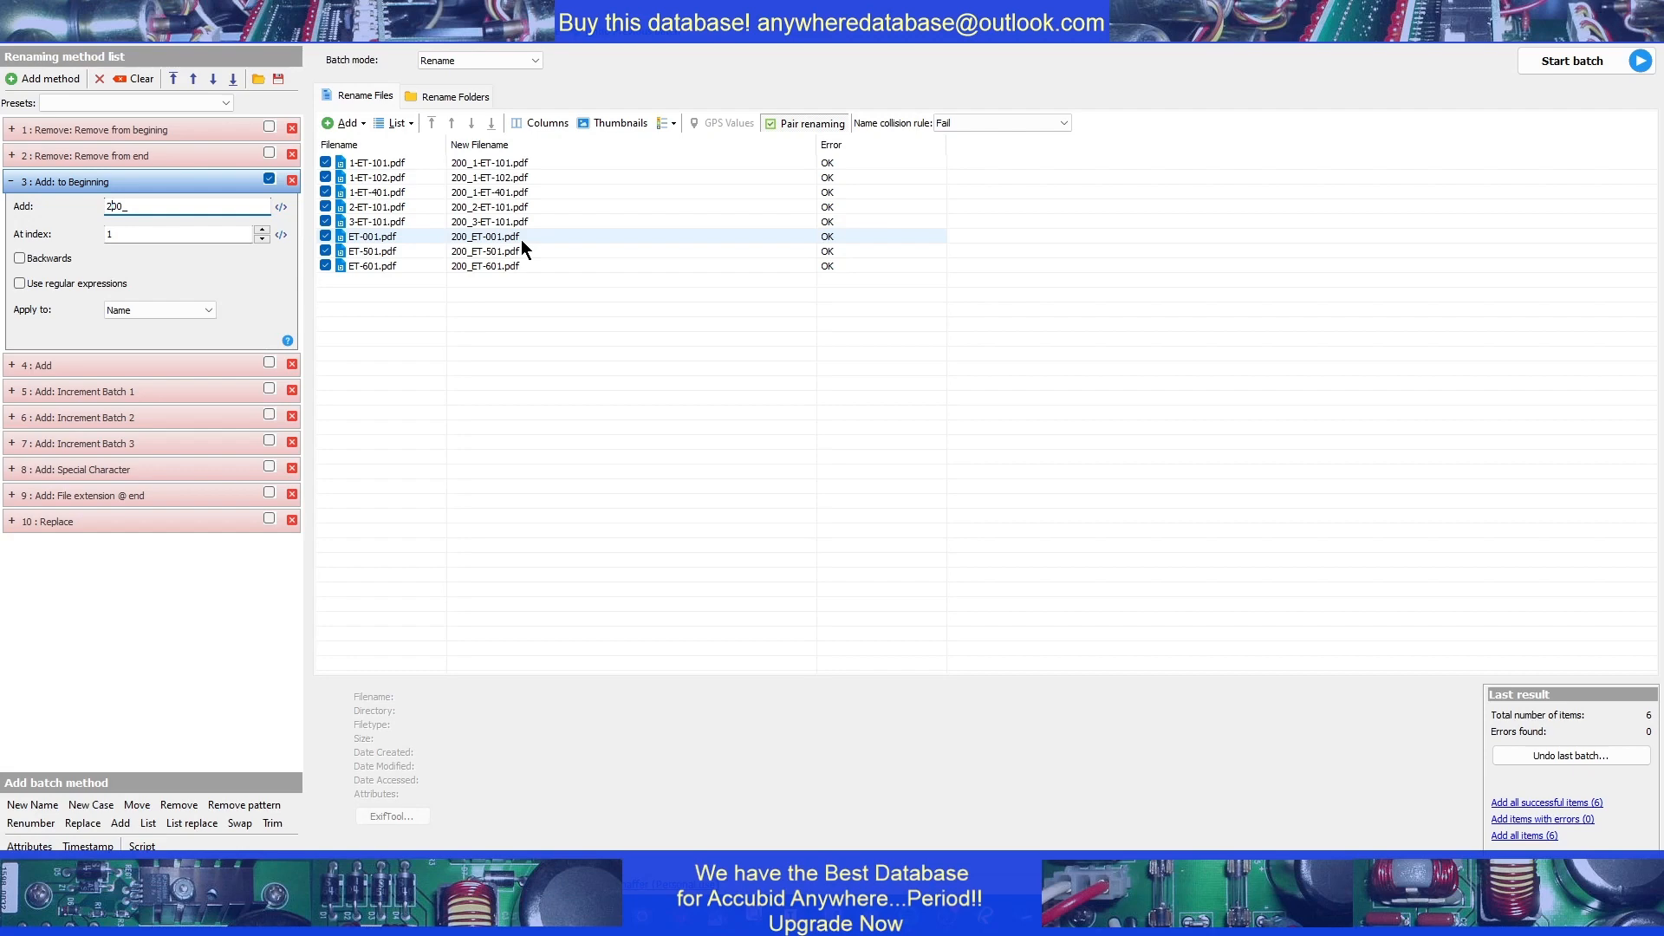
{"action": "left_click", "coordinate": [269, 178]}
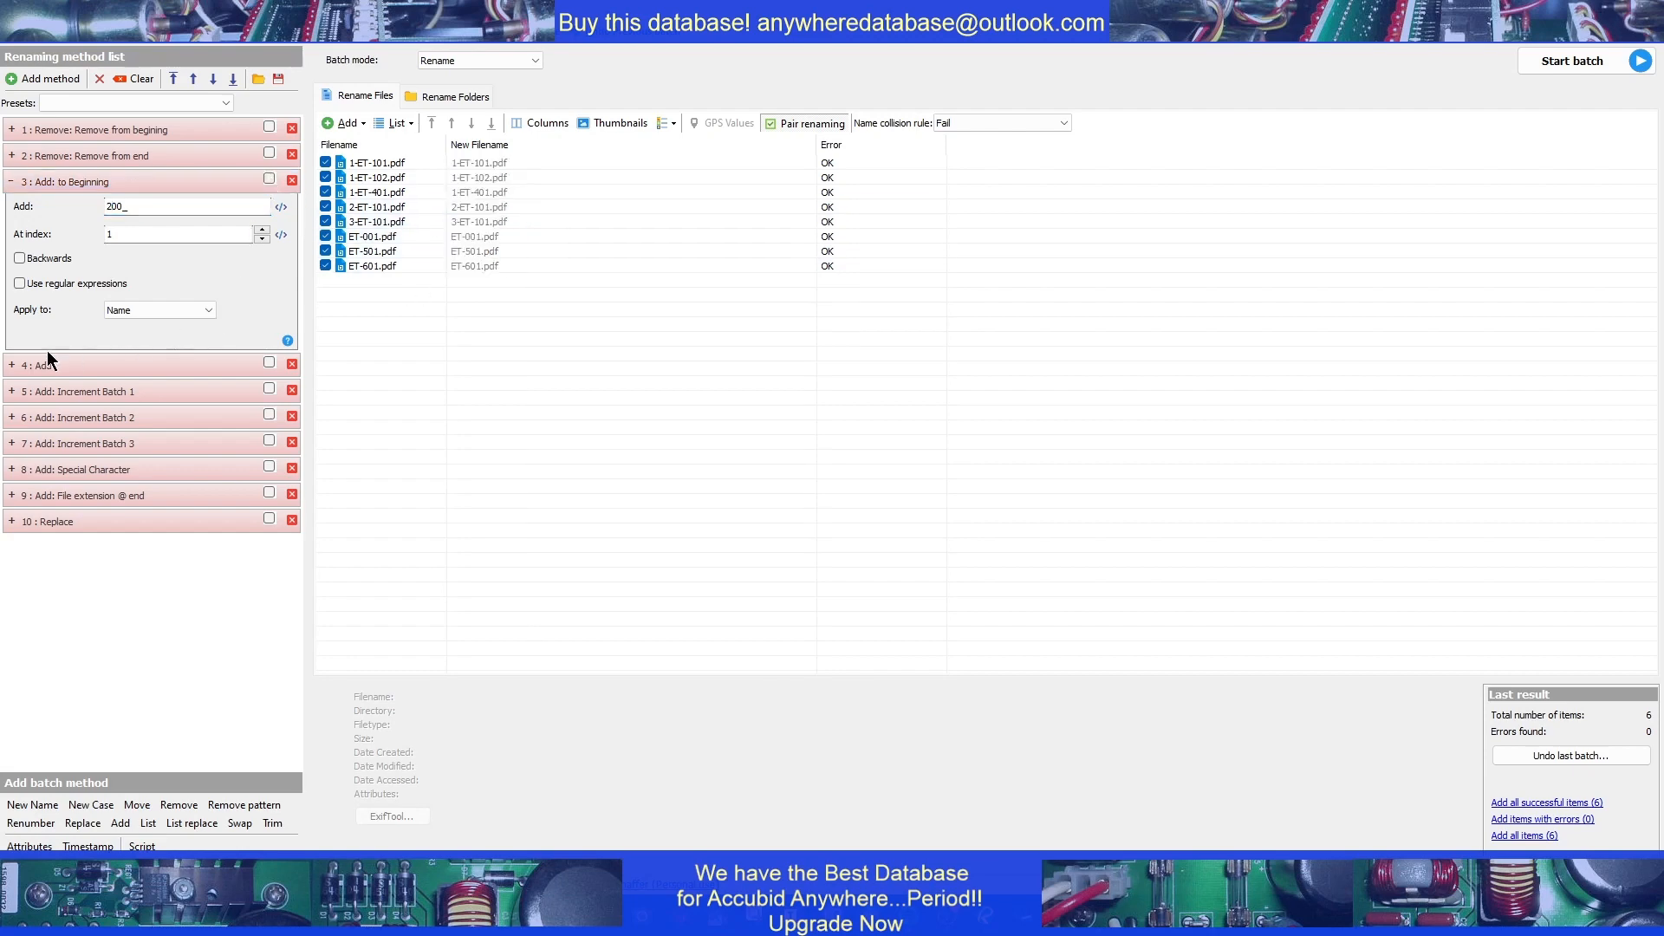
Set the Increment Batch 1 method's added text to <Inc Nr:123>_ and enable it for the T drawings
{"action": "left_click", "coordinate": [12, 392]}
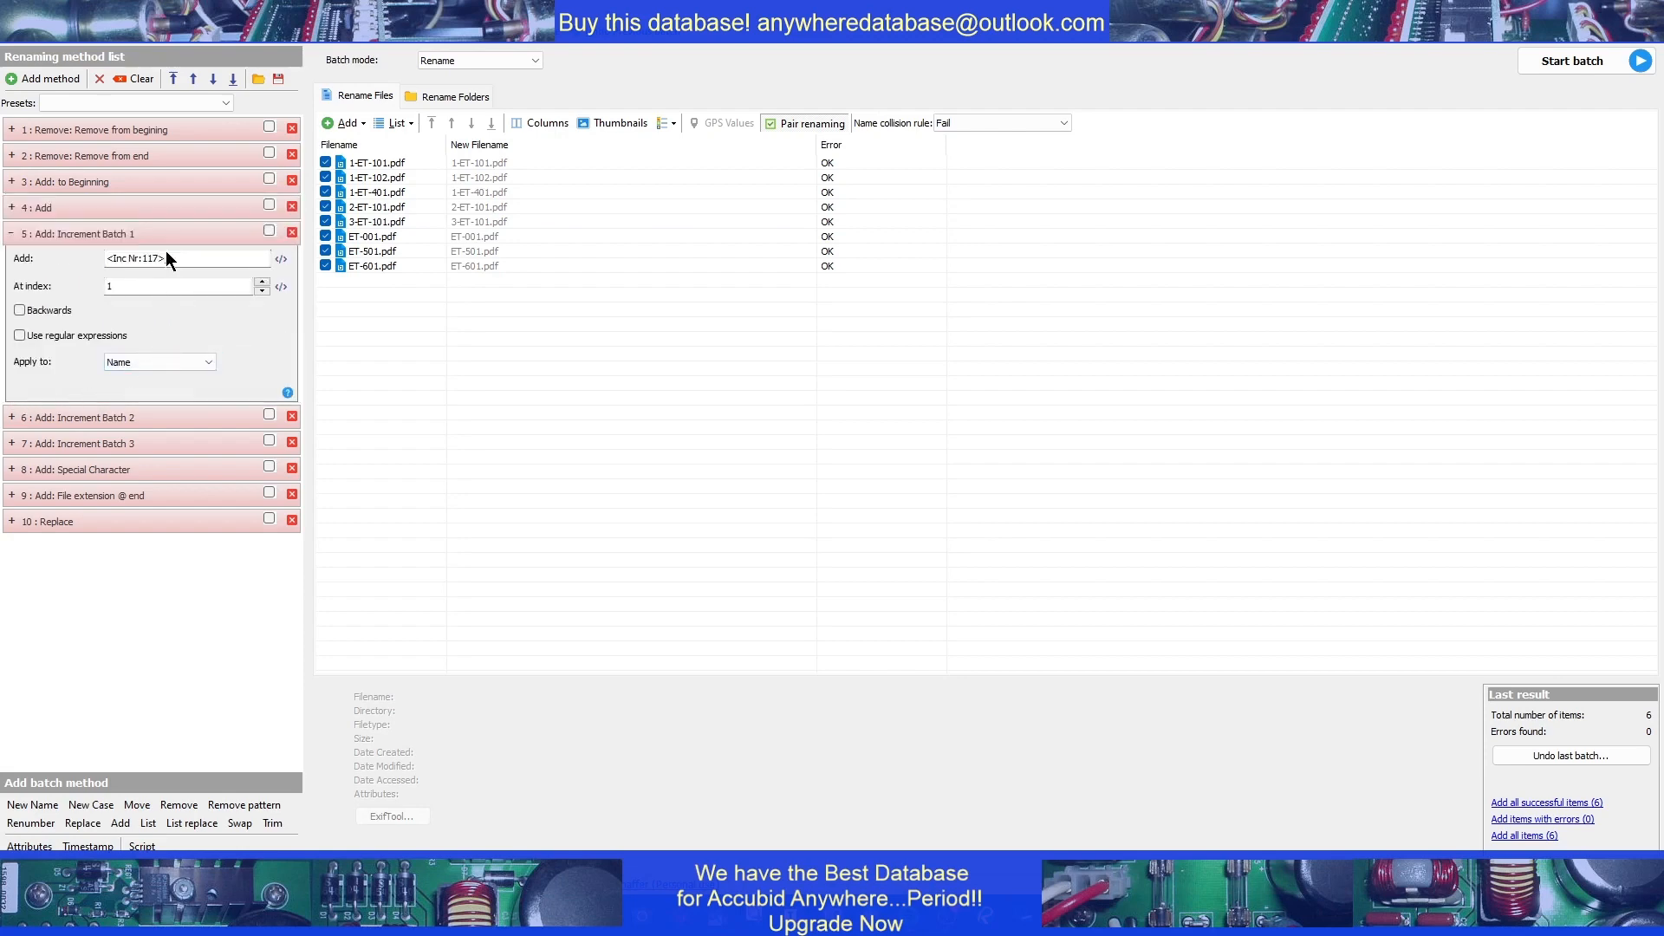
{"action": "left_click", "coordinate": [145, 258]}
{"action": "key", "text": "Delete"}
{"action": "key", "text": "BackSpace"}
{"action": "type", "text": "23"}
{"action": "left_click", "coordinate": [270, 231]}
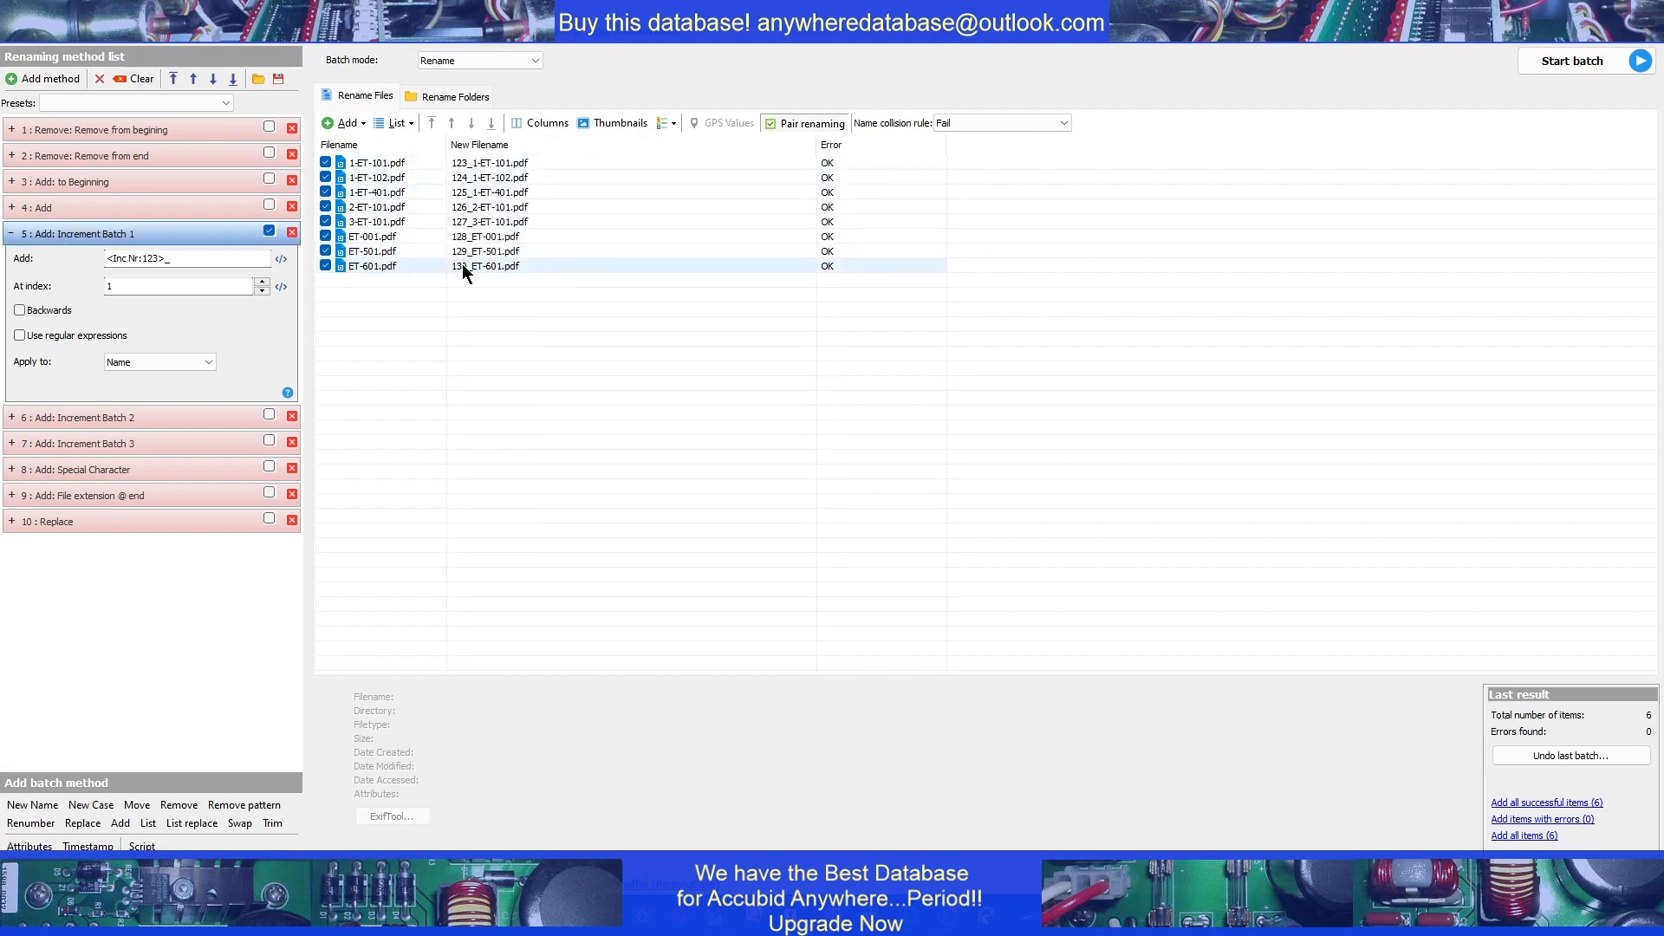
Run the batch rename on the eight T drawings
{"action": "left_click", "coordinate": [1552, 66]}
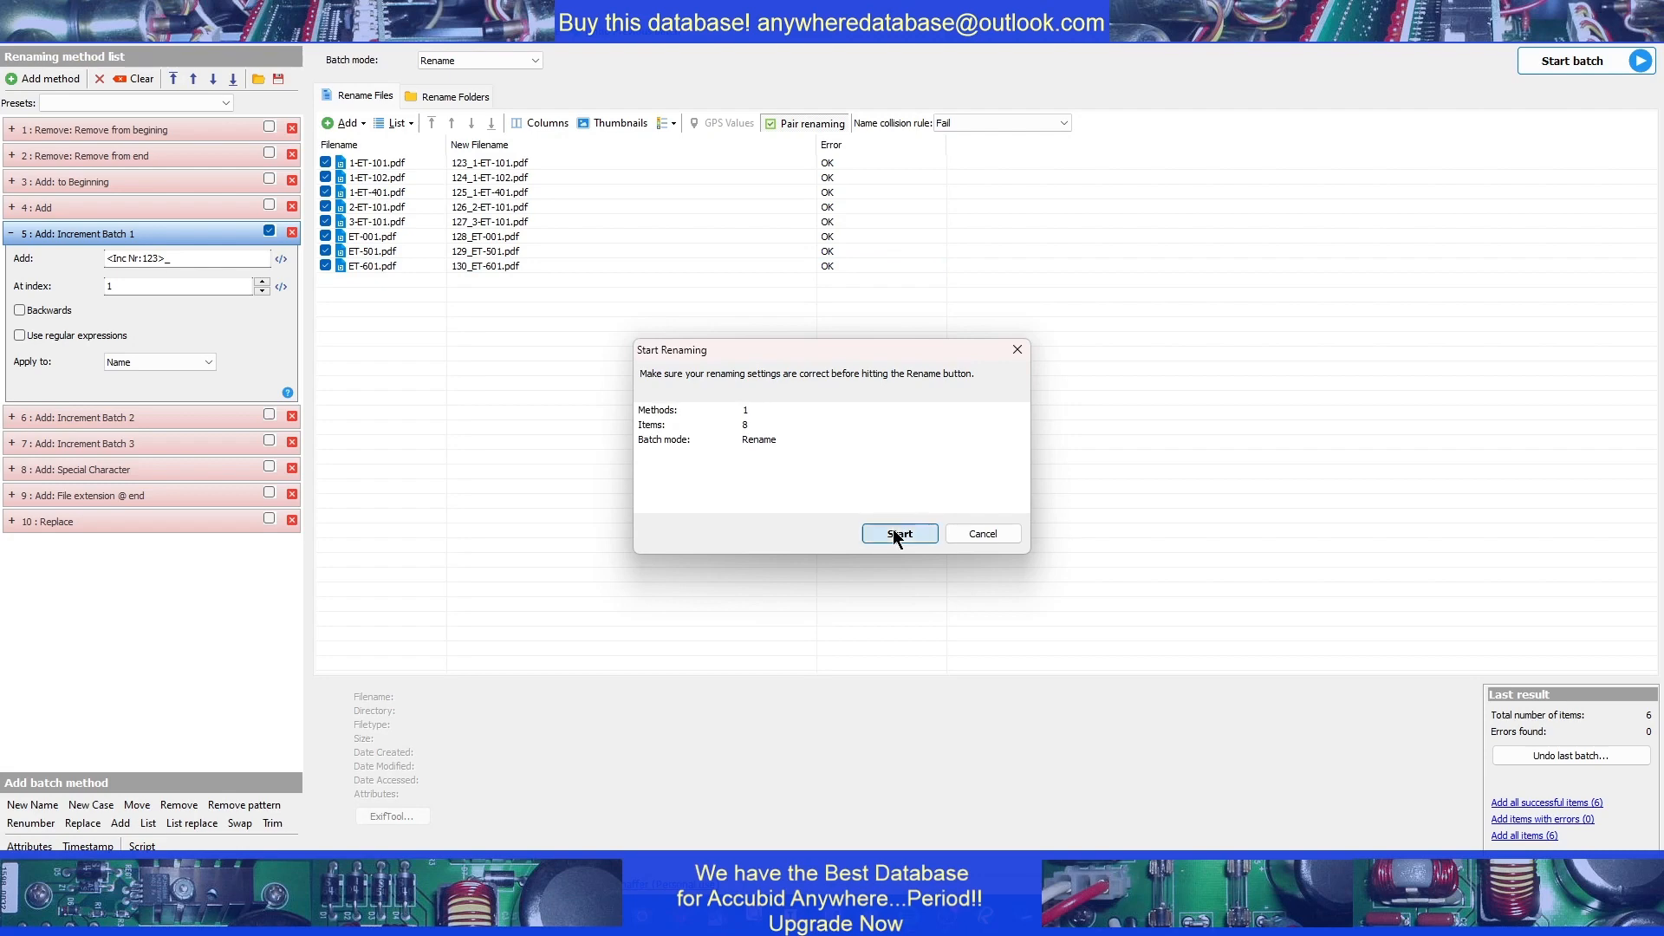
{"action": "left_click", "coordinate": [895, 531]}
{"action": "left_click", "coordinate": [837, 546]}
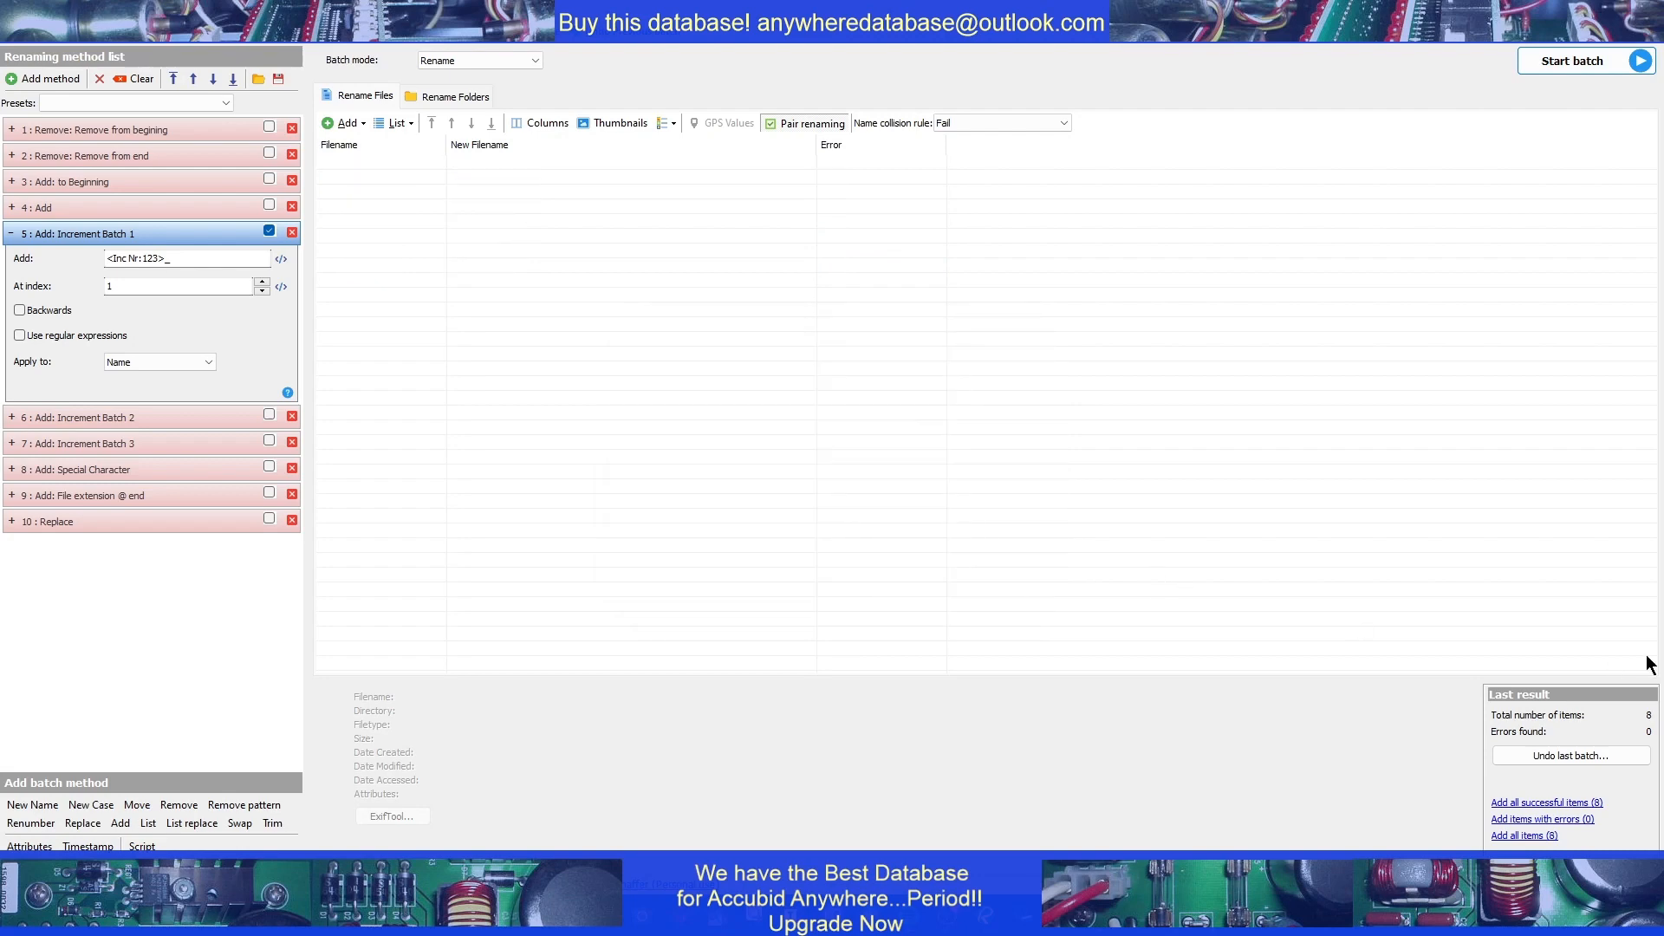
Switch to File Explorer and move all eight renamed PDFs from the T folder up into the Drawings folder
{"action": "left_click_drag", "start_coordinate": [1516, 845], "coordinate": [745, 158]}
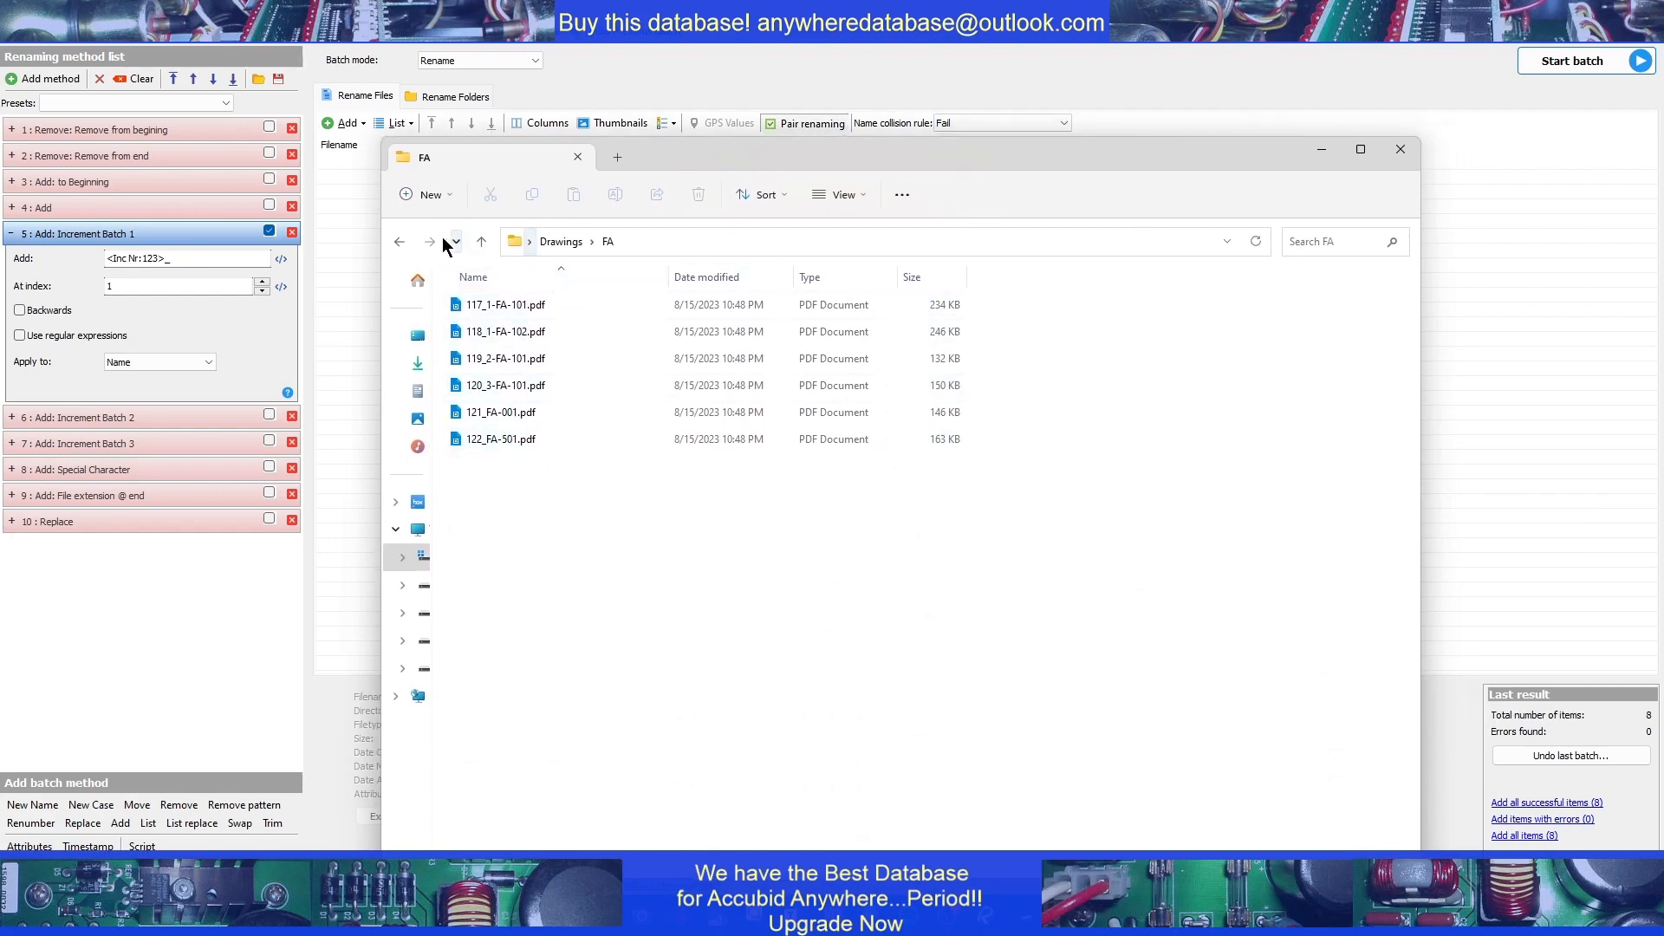
{"action": "left_click", "coordinate": [400, 242]}
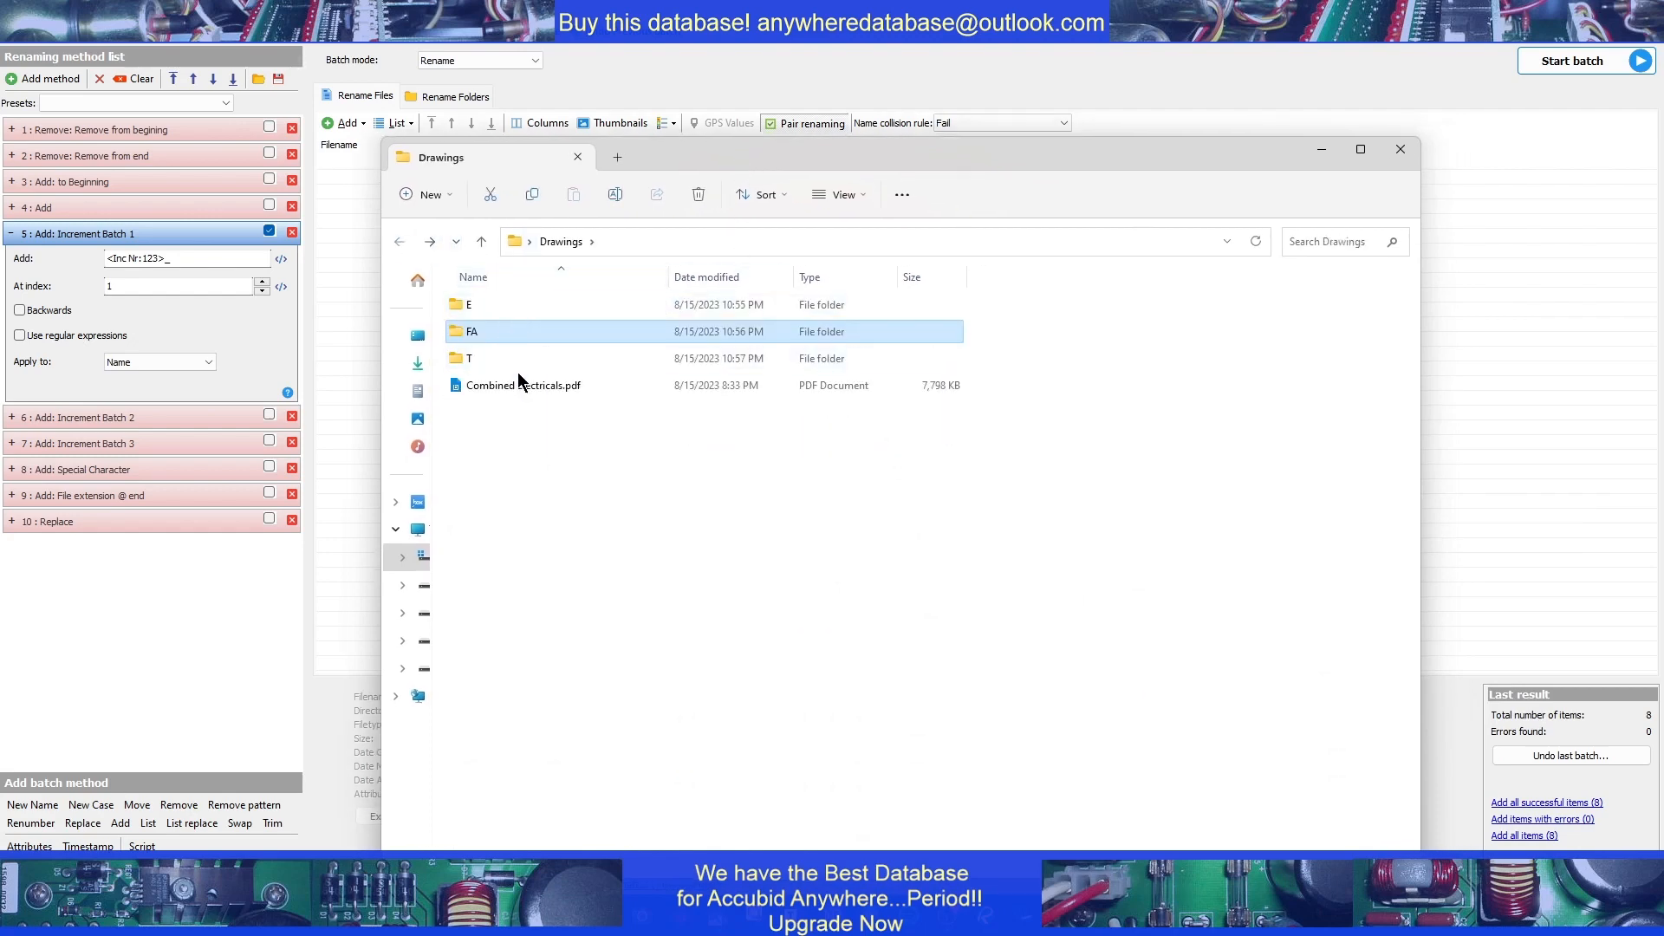
{"action": "double_click", "coordinate": [487, 362]}
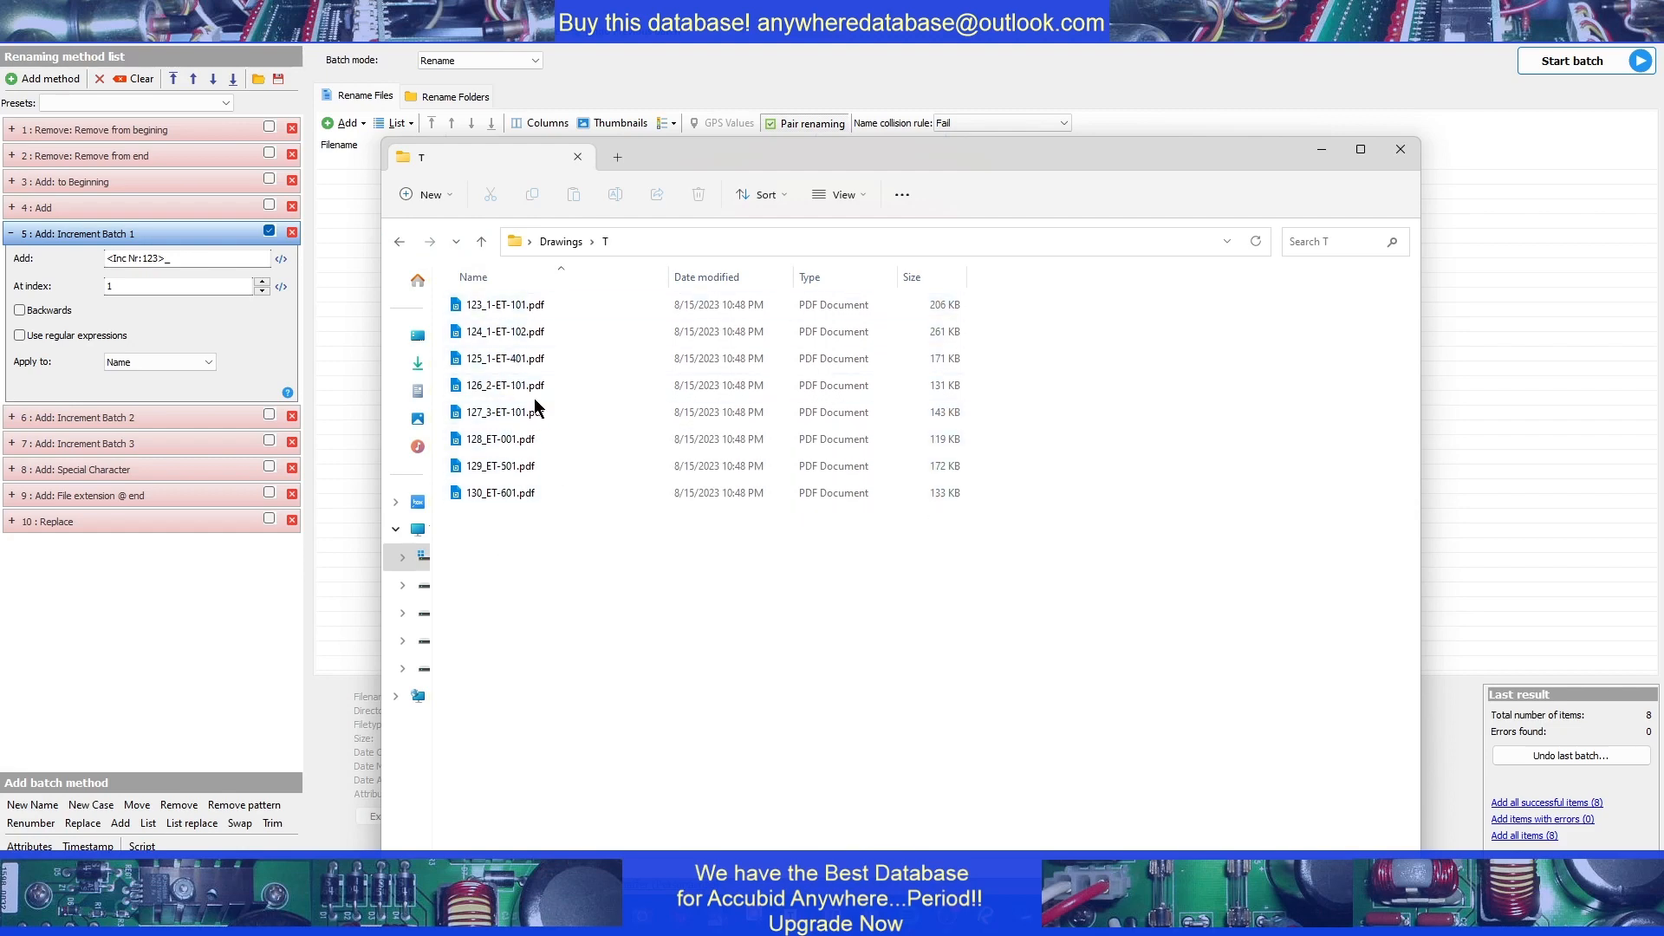
{"action": "left_click", "coordinate": [515, 310]}
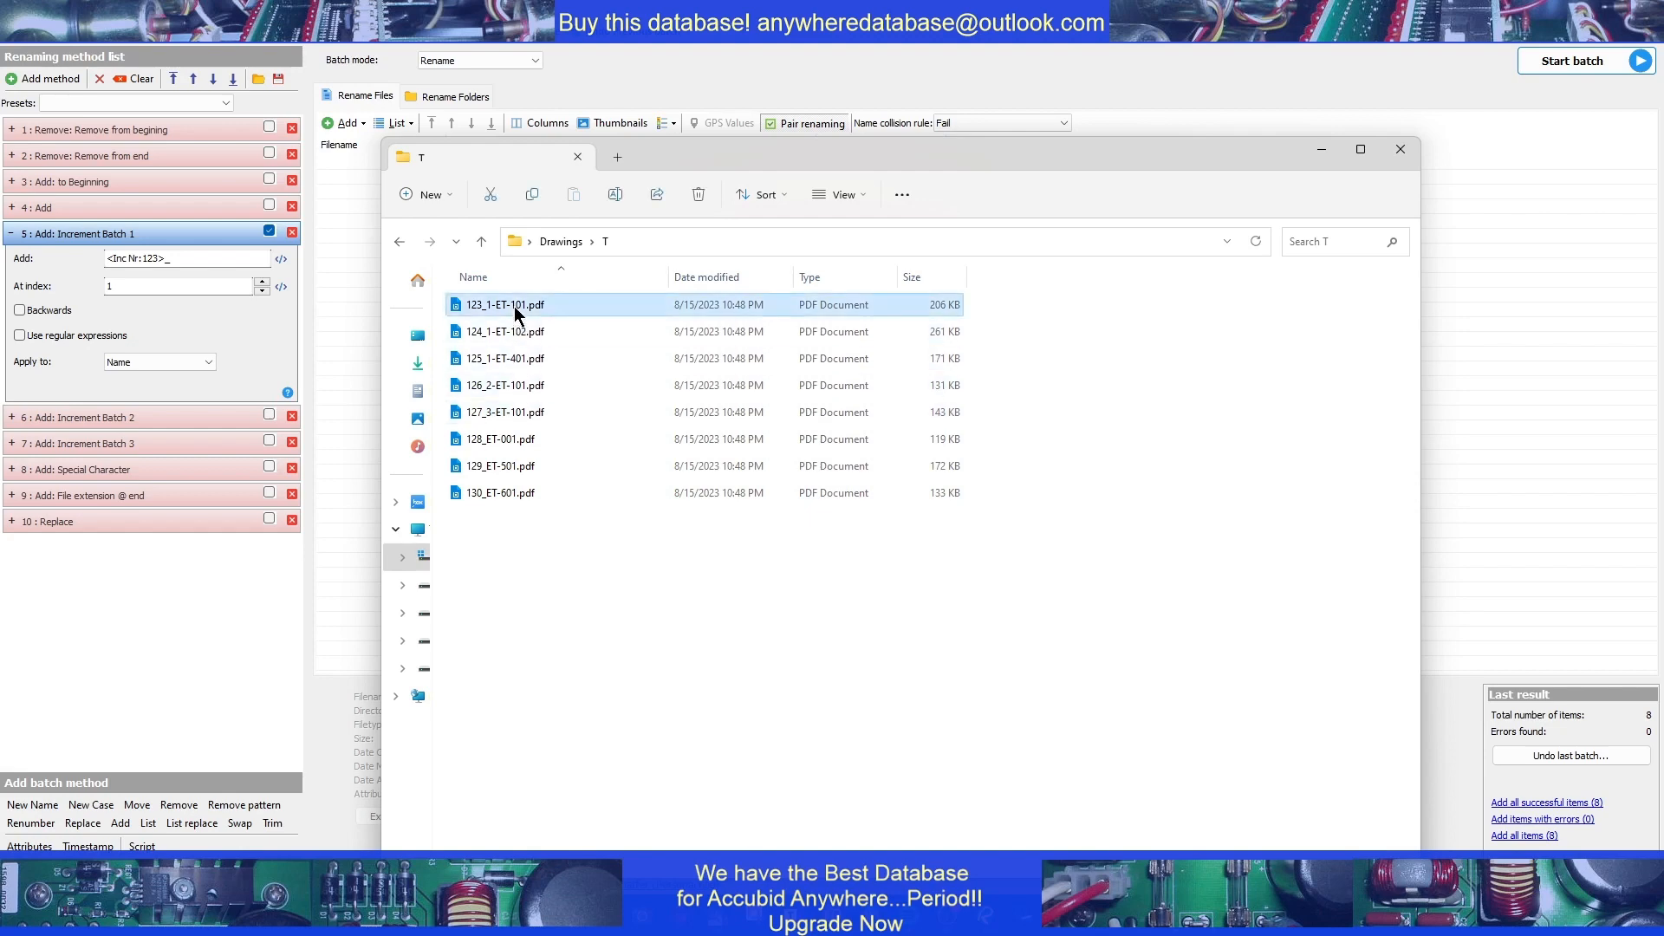
{"action": "left_click", "coordinate": [513, 487], "text": "shift"}
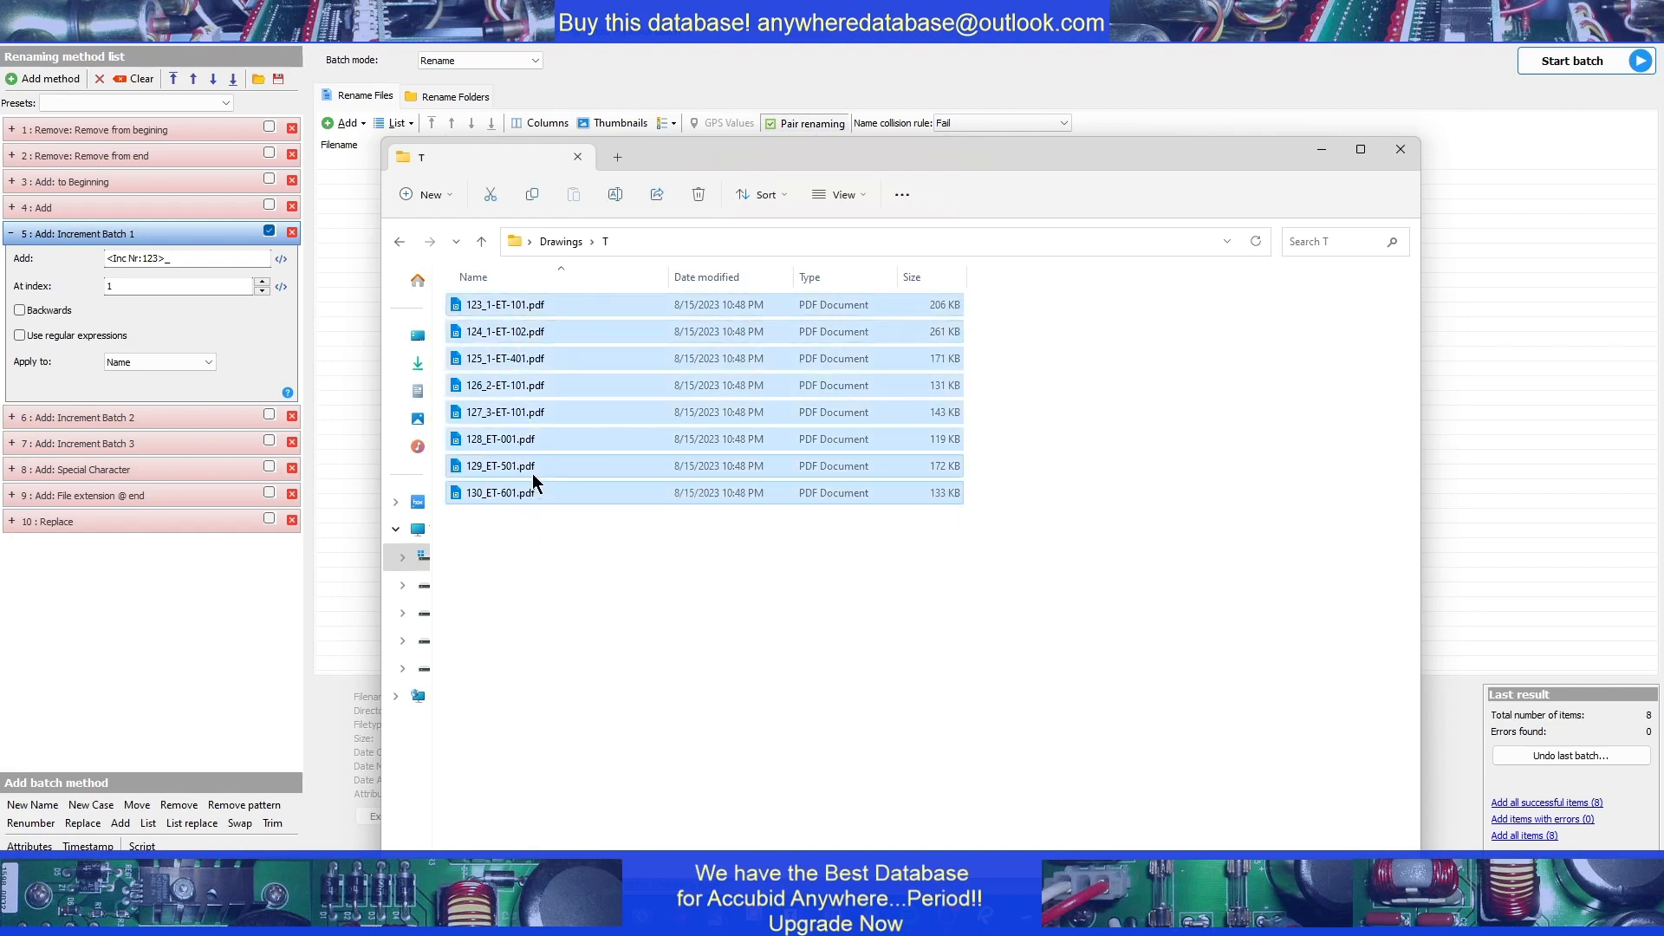
{"action": "left_click", "coordinate": [407, 245]}
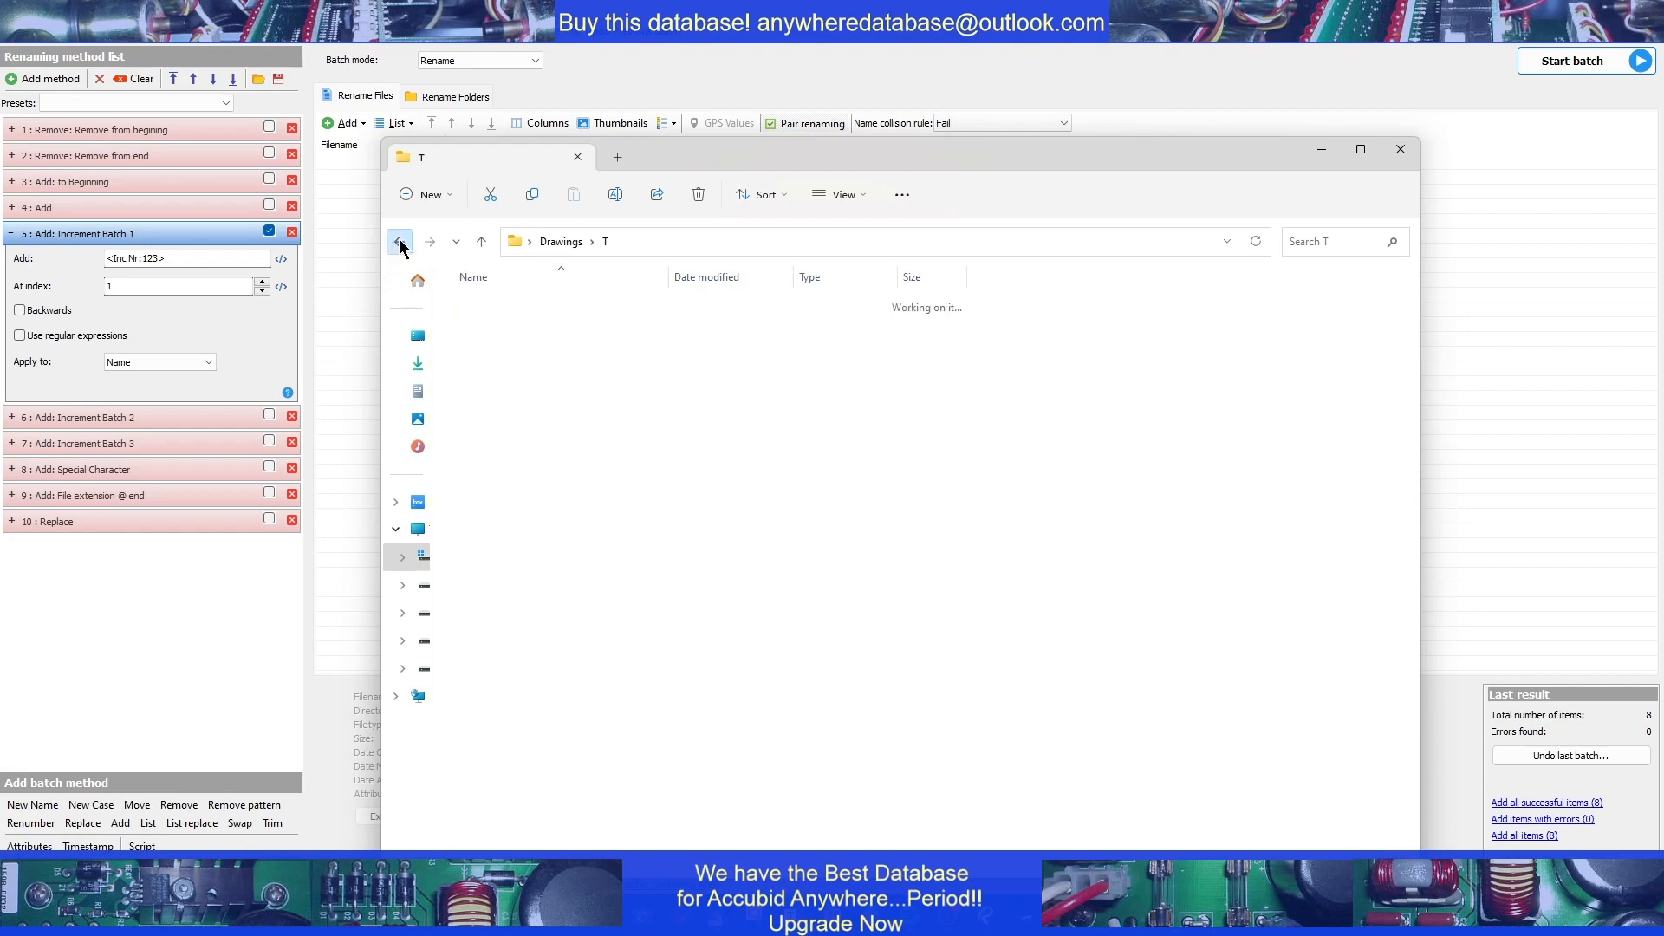
{"action": "right_click", "coordinate": [635, 501]}
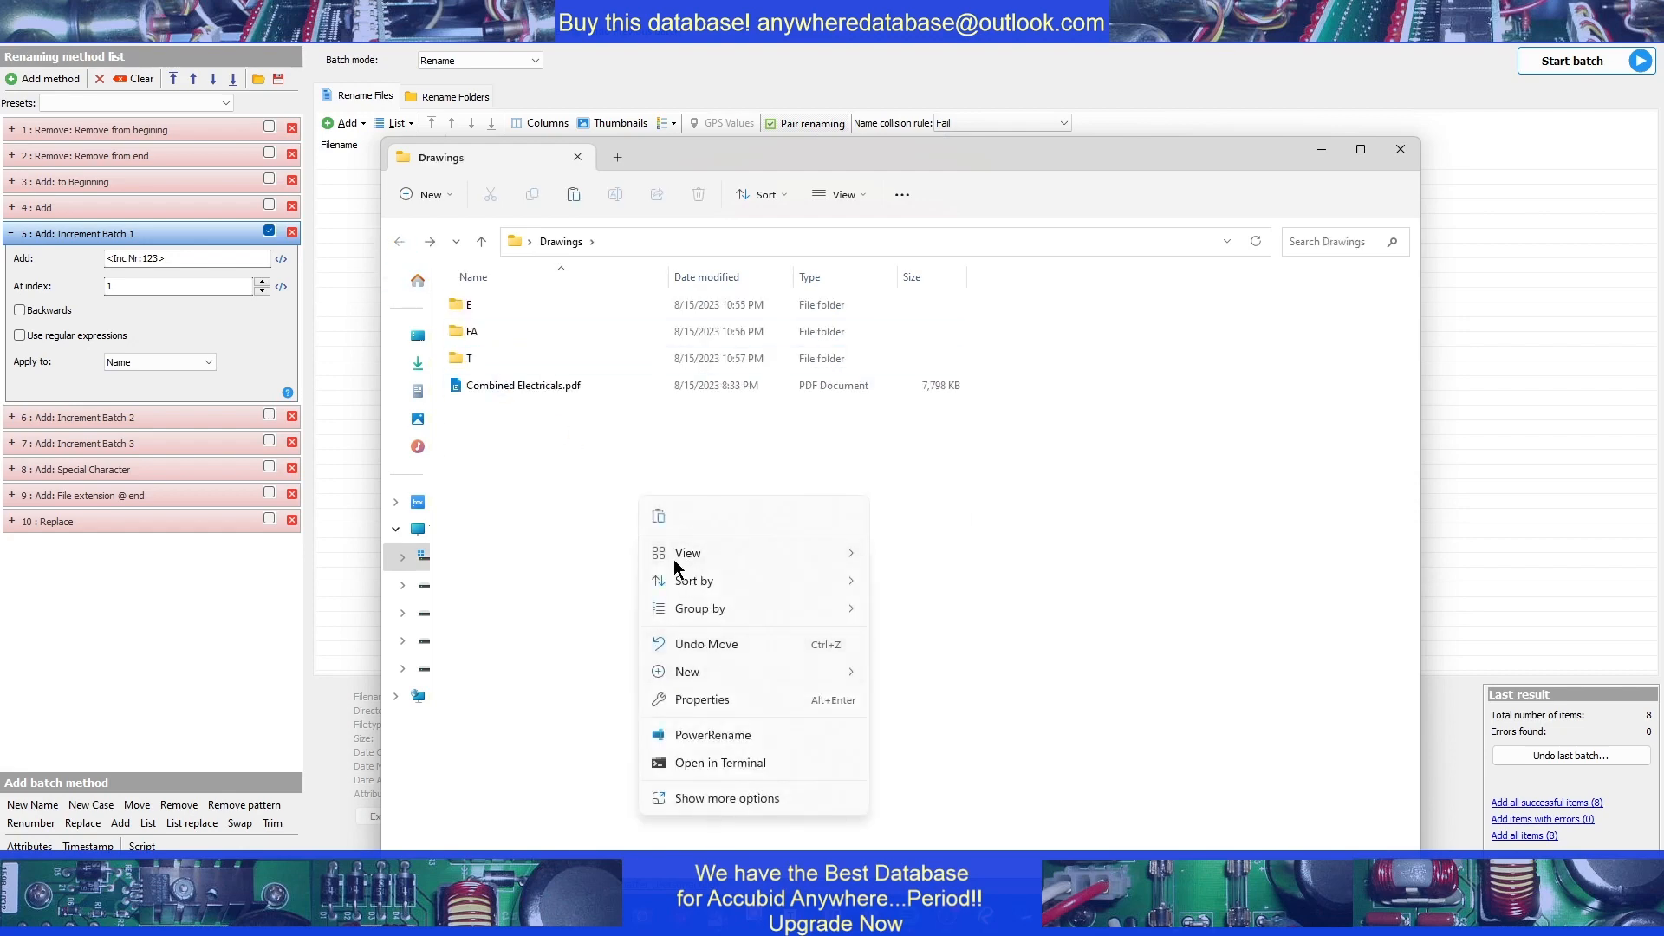
{"action": "left_click", "coordinate": [659, 516]}
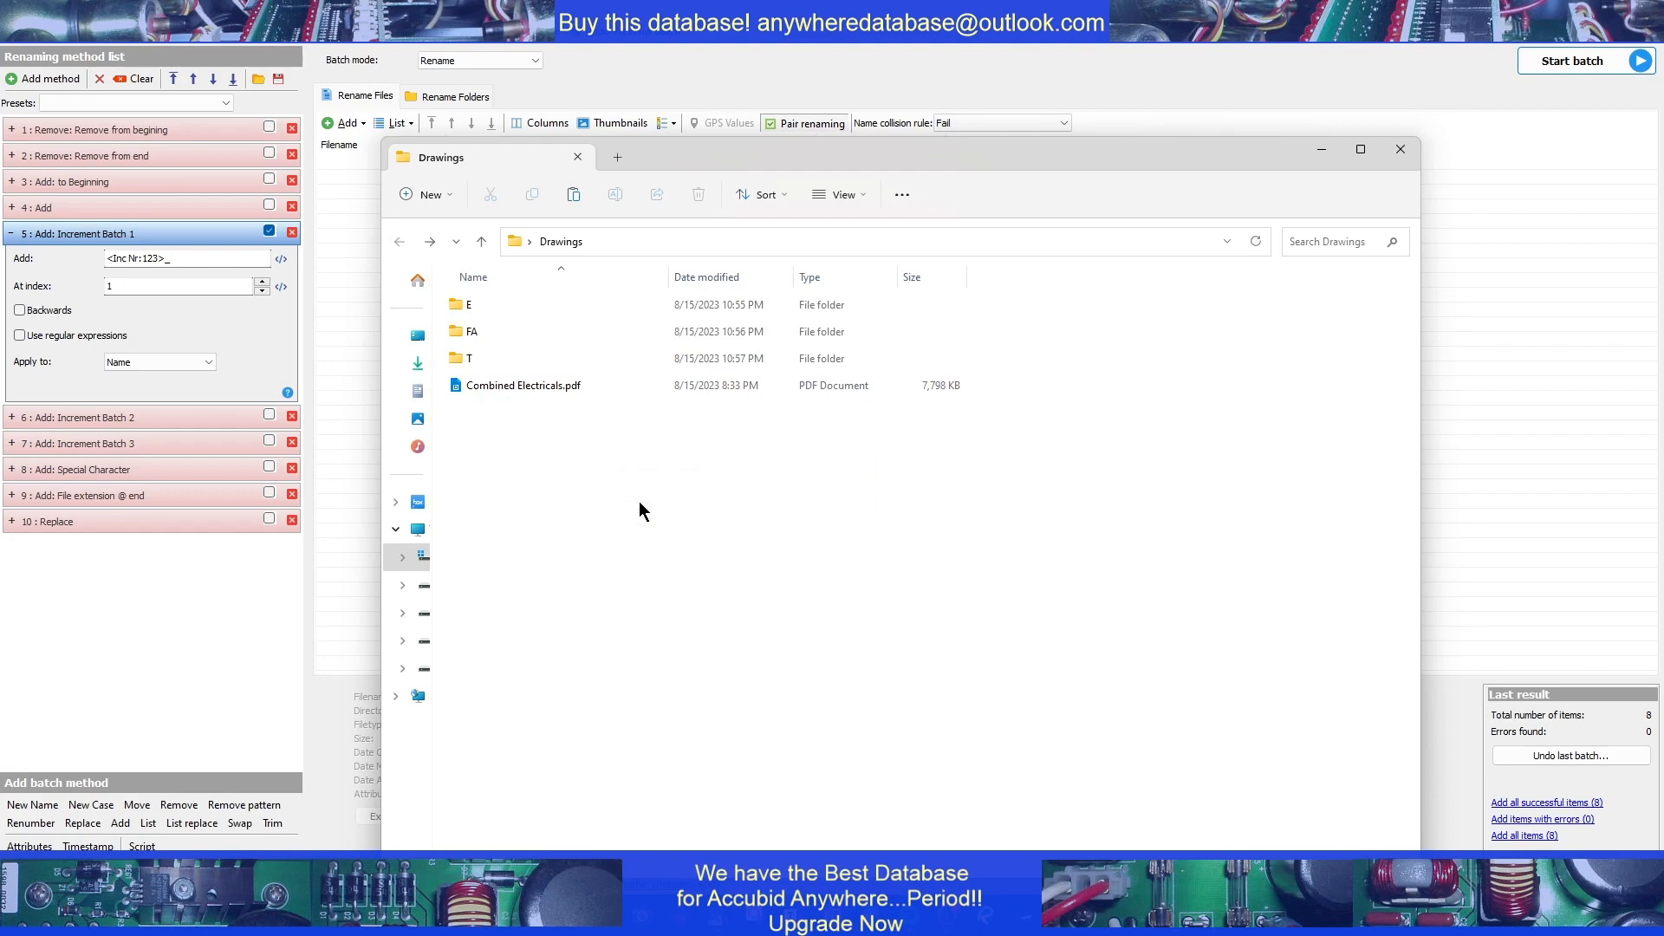
Move all six renamed PDFs from the FA folder up into the Drawings folder
{"action": "double_click", "coordinate": [473, 335]}
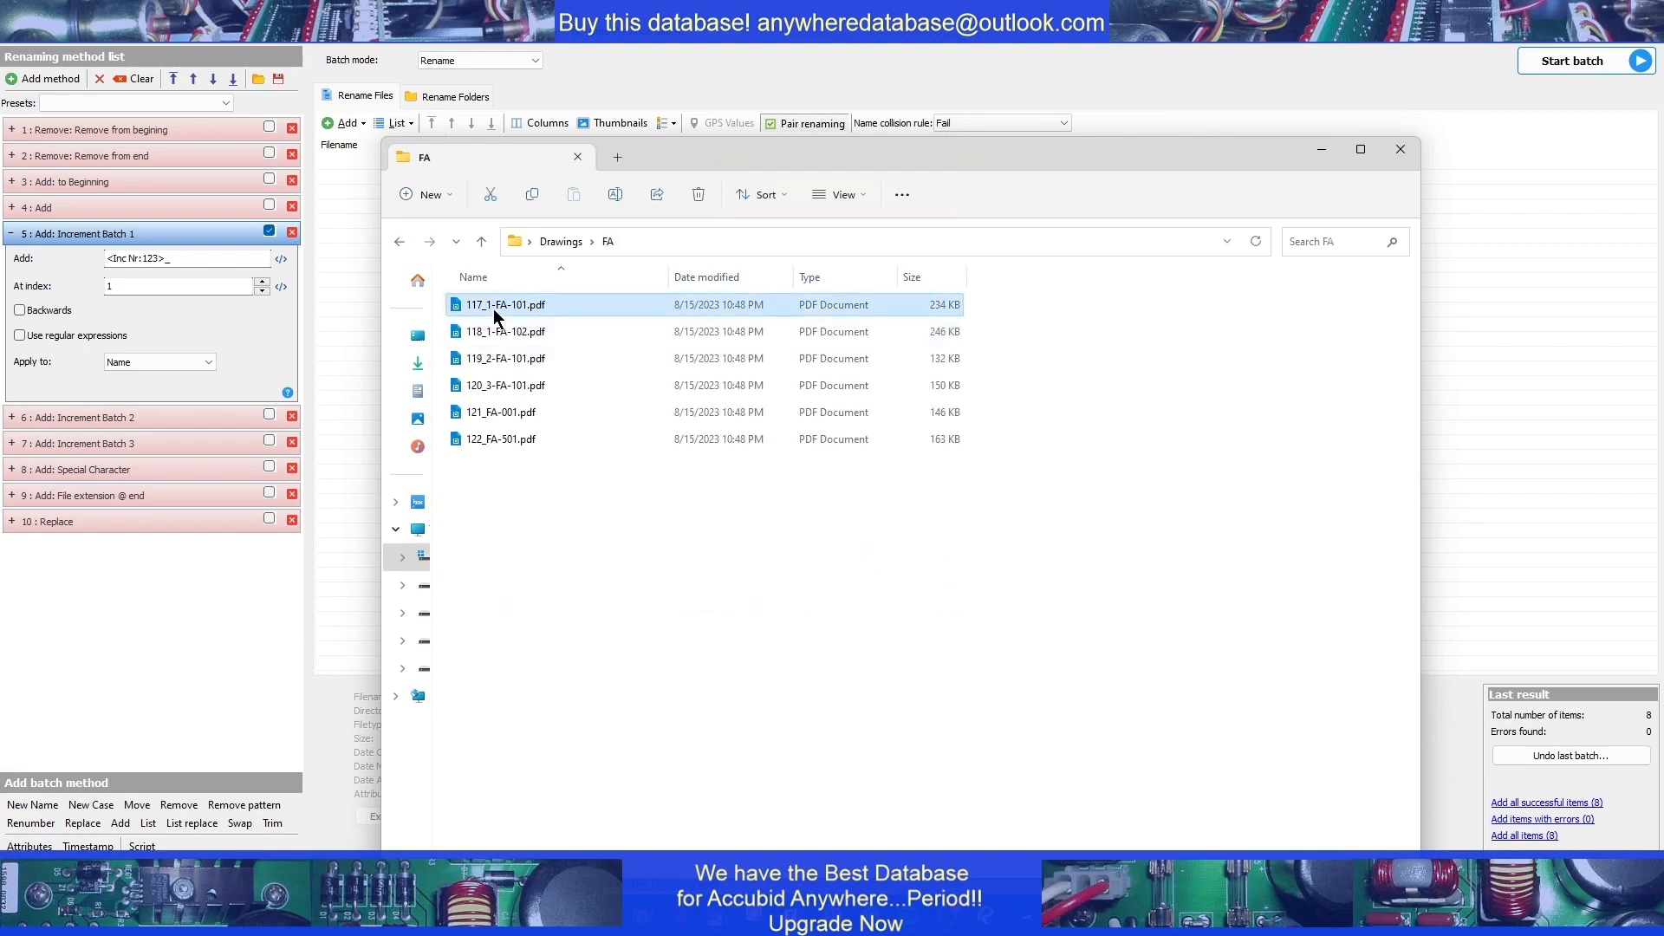
{"action": "key", "text": "ctrl+a"}
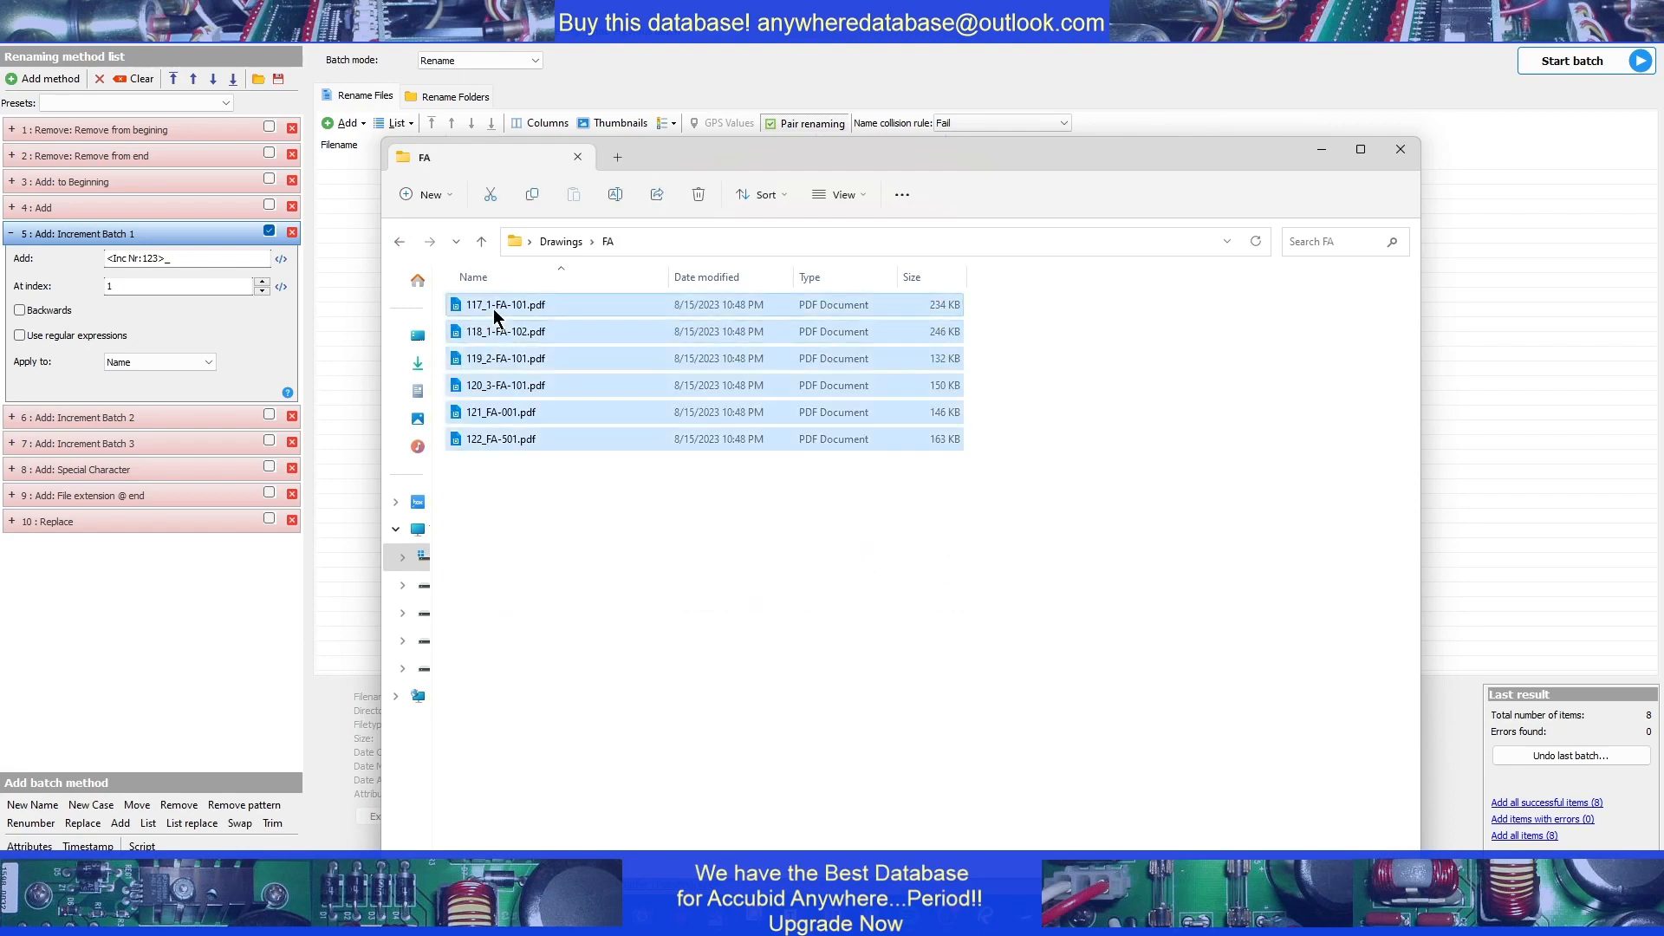
{"action": "key", "text": "ctrl+x"}
{"action": "left_click", "coordinate": [399, 244]}
{"action": "right_click", "coordinate": [693, 689]}
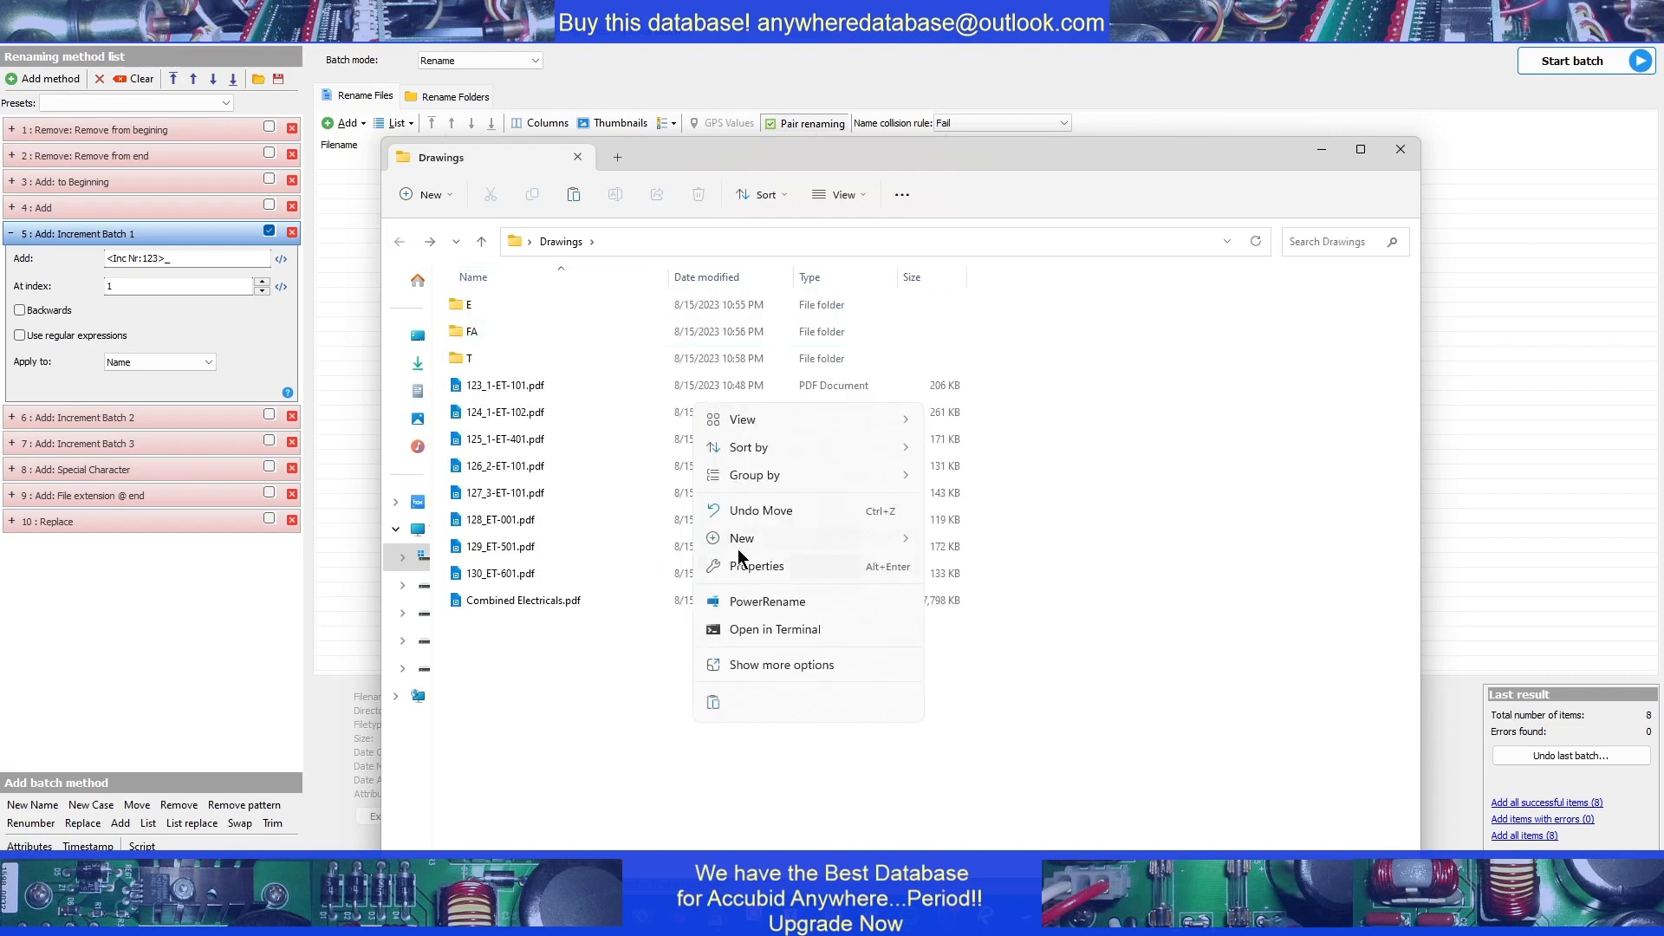
{"action": "left_click", "coordinate": [722, 700]}
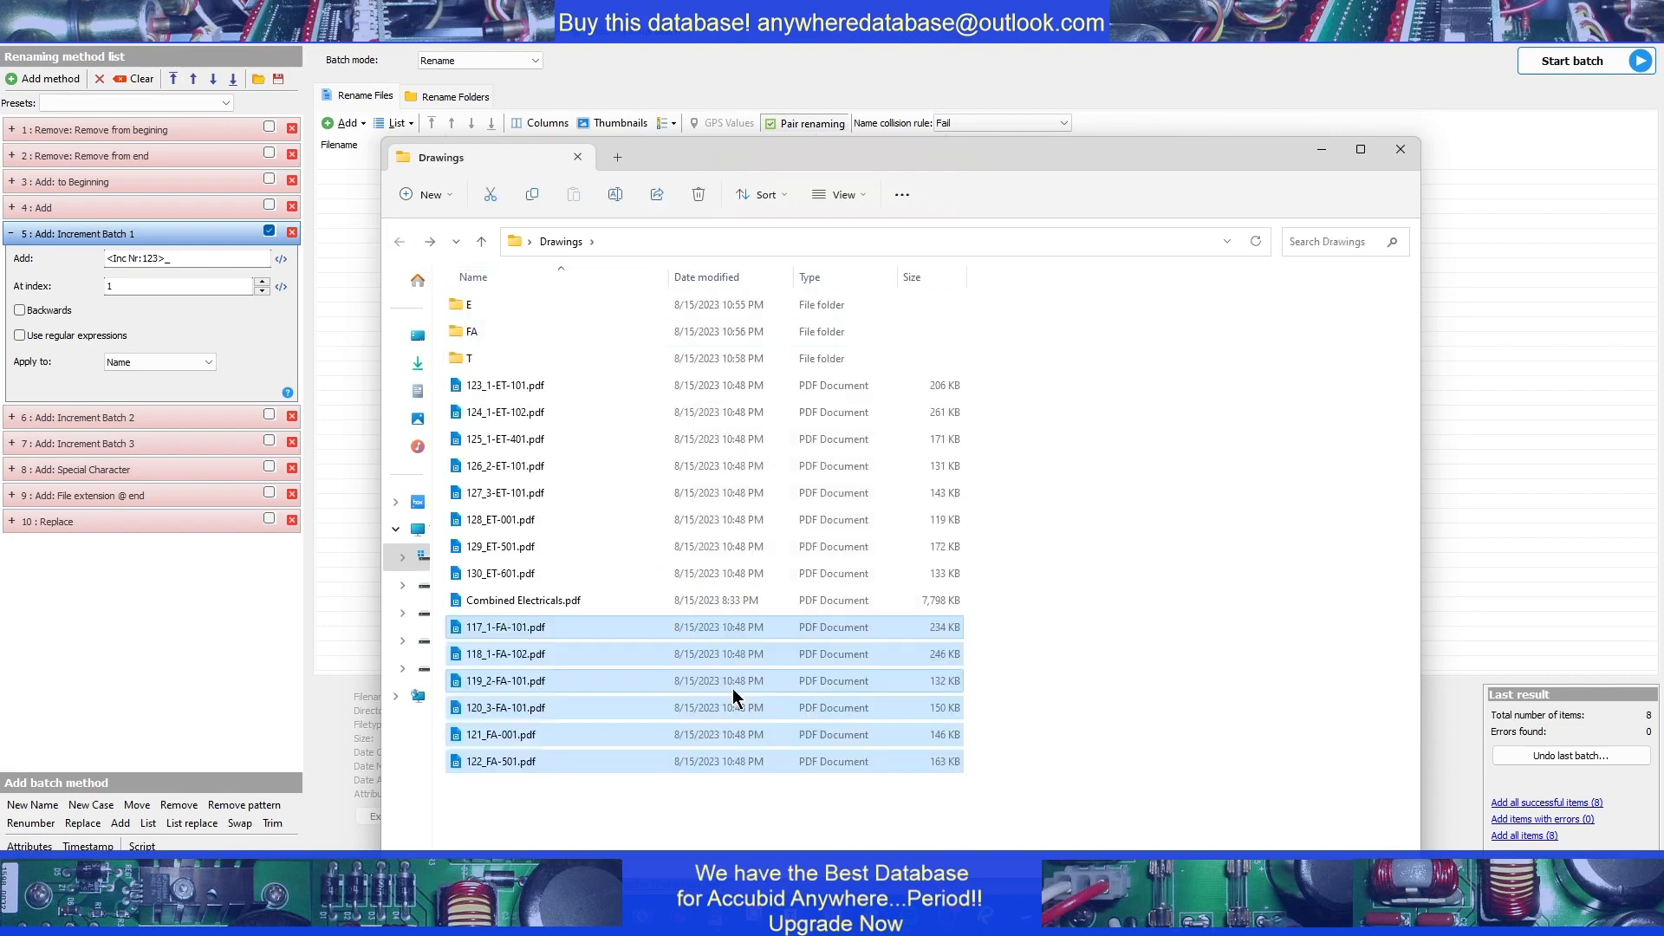
Move all seventeen renamed PDFs from the E folder up into the Drawings folder
{"action": "left_click", "coordinate": [472, 305]}
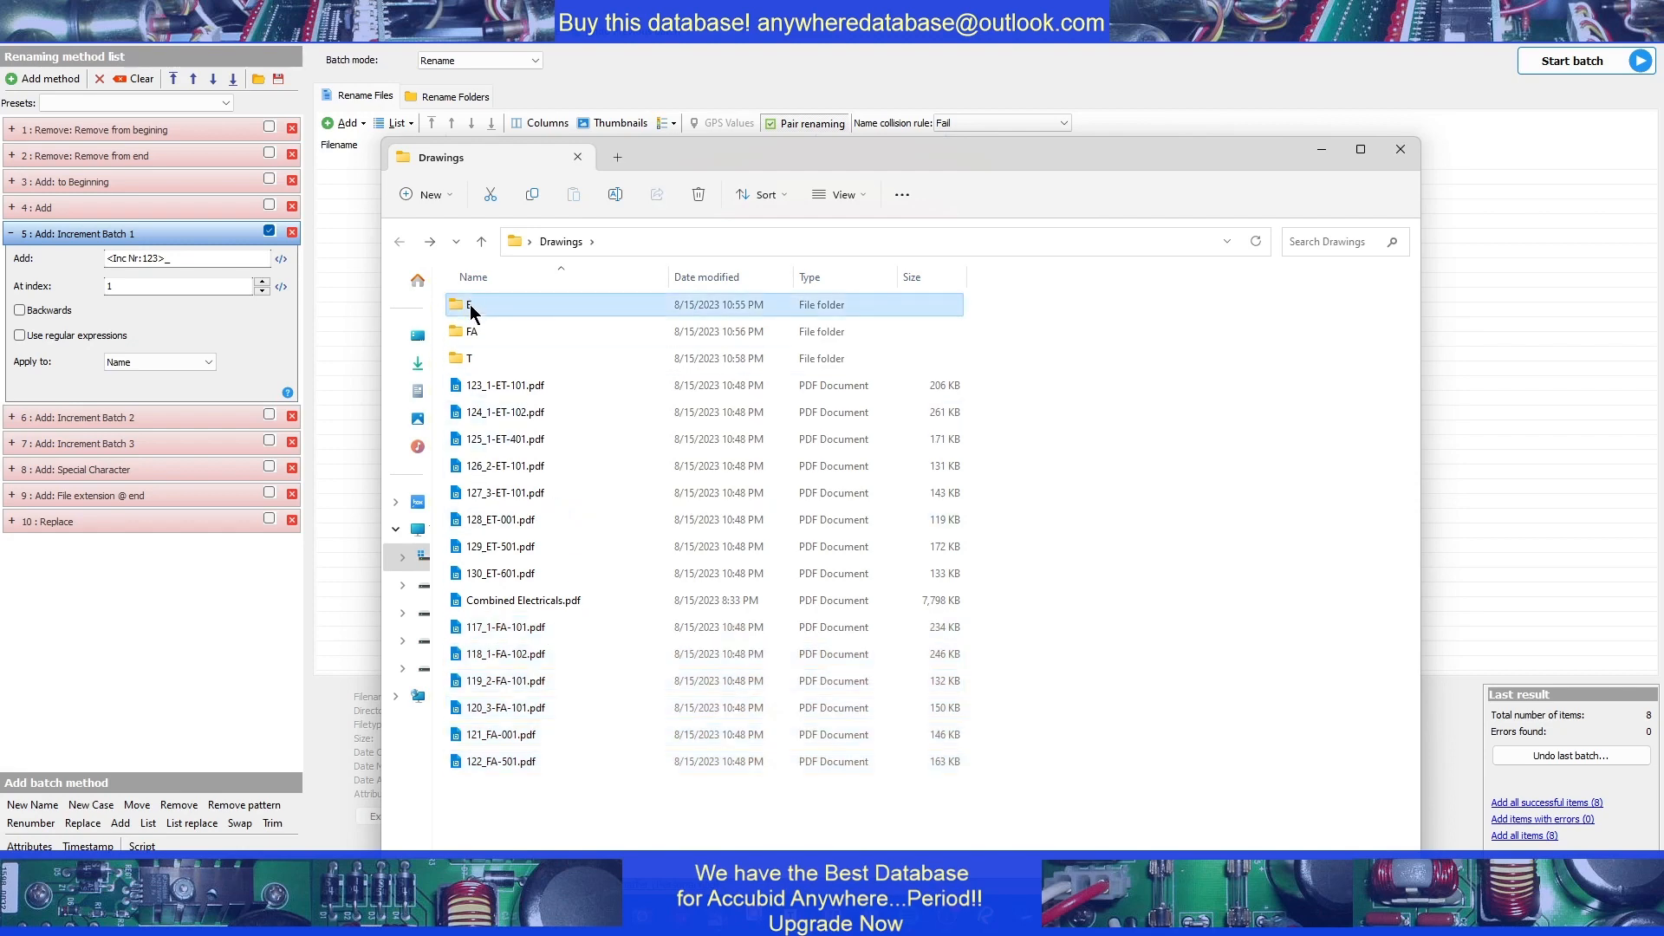
{"action": "double_click", "coordinate": [469, 304]}
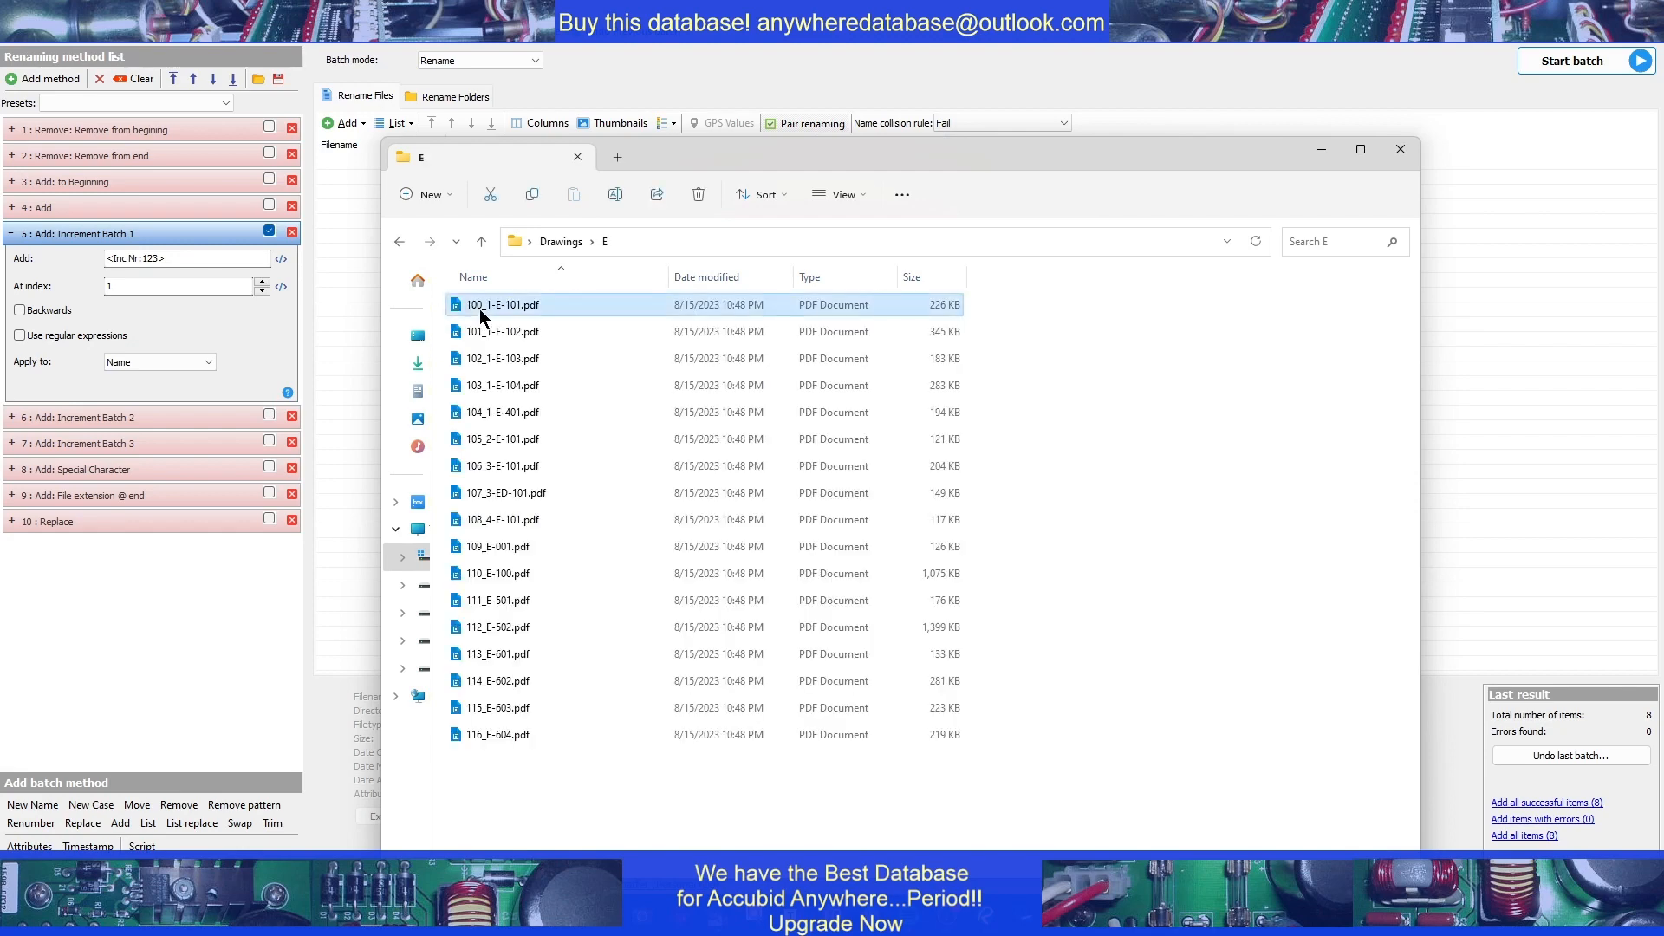
{"action": "key", "text": "ctrl+a"}
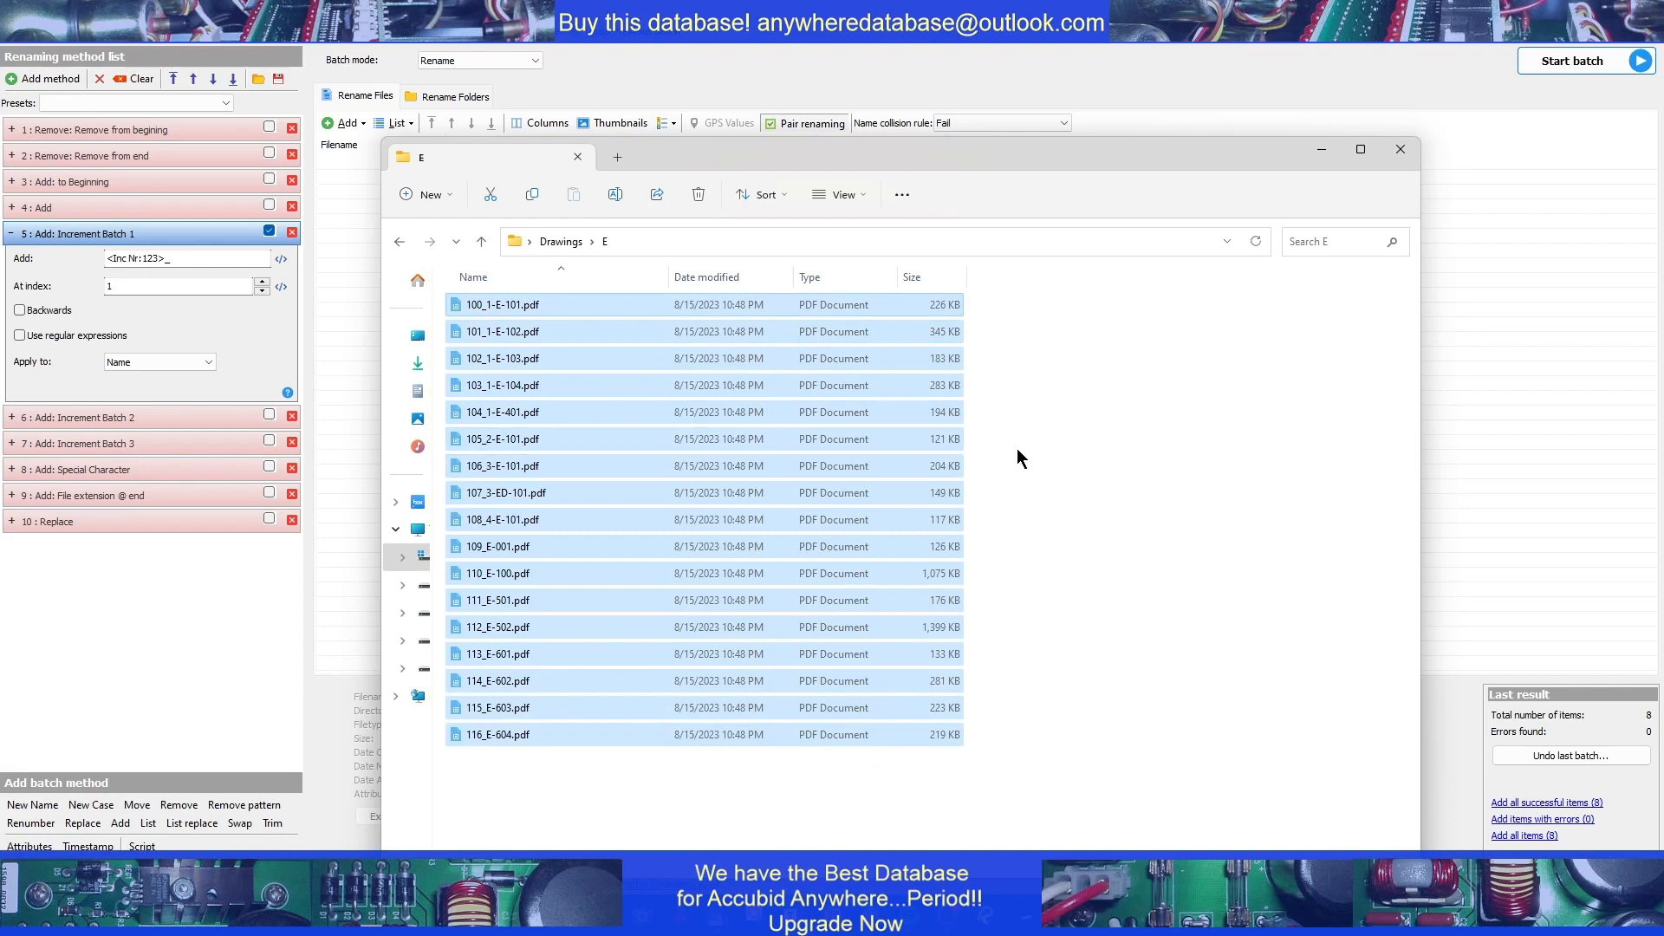
{"action": "left_click", "coordinate": [401, 245]}
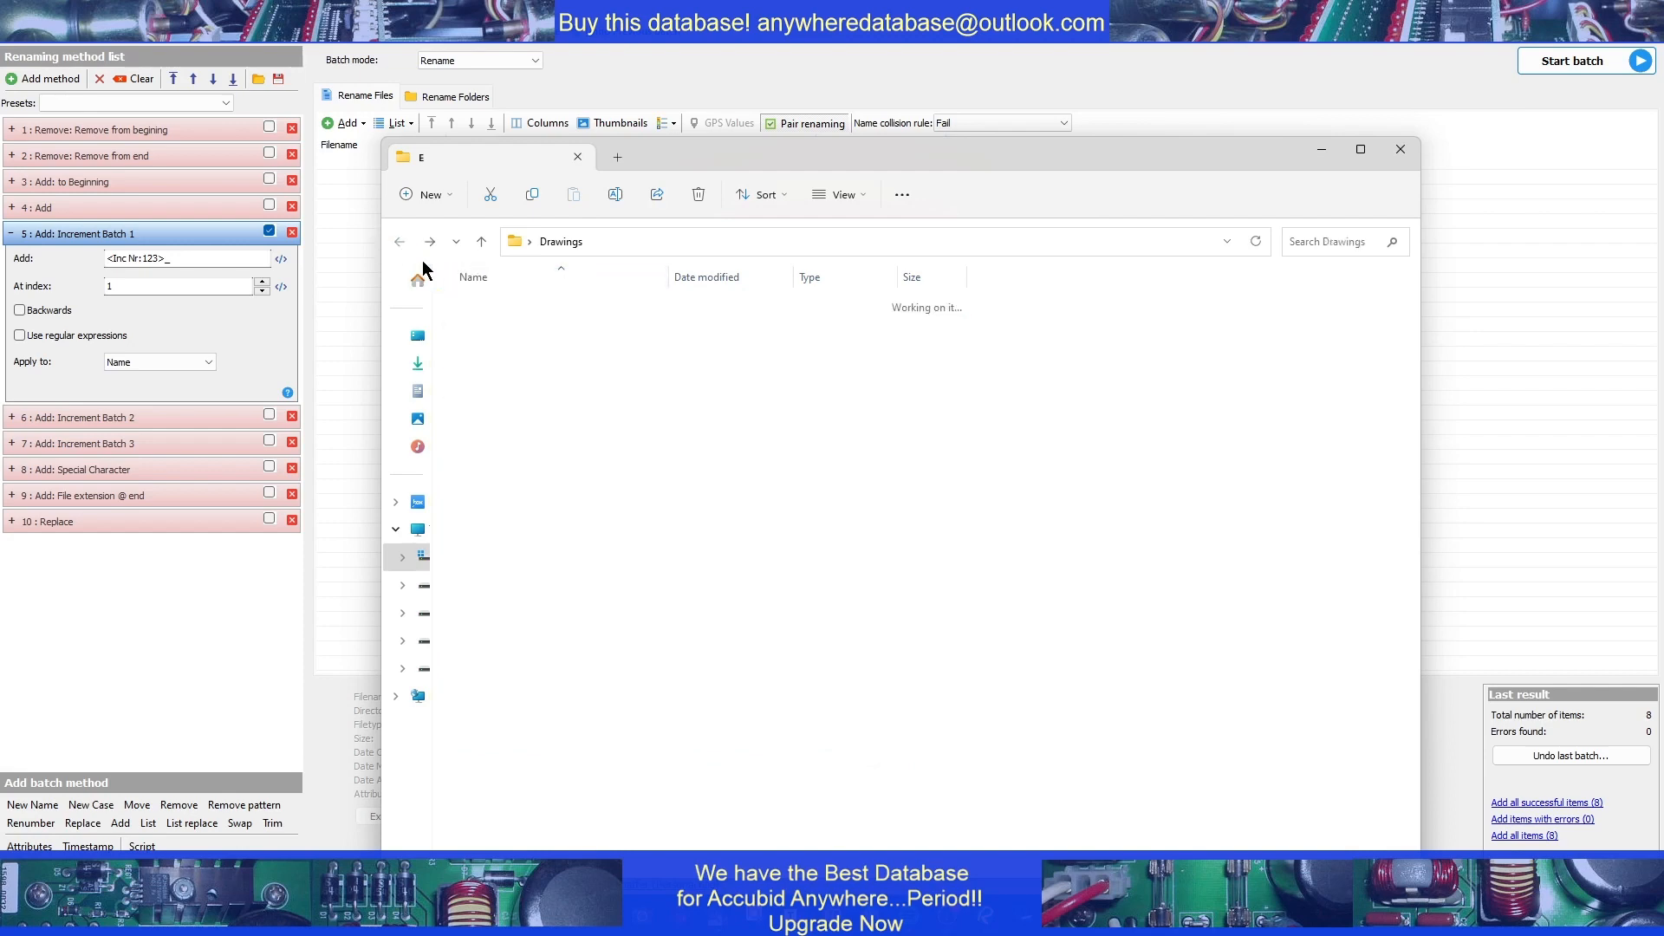
{"action": "right_click", "coordinate": [1078, 678]}
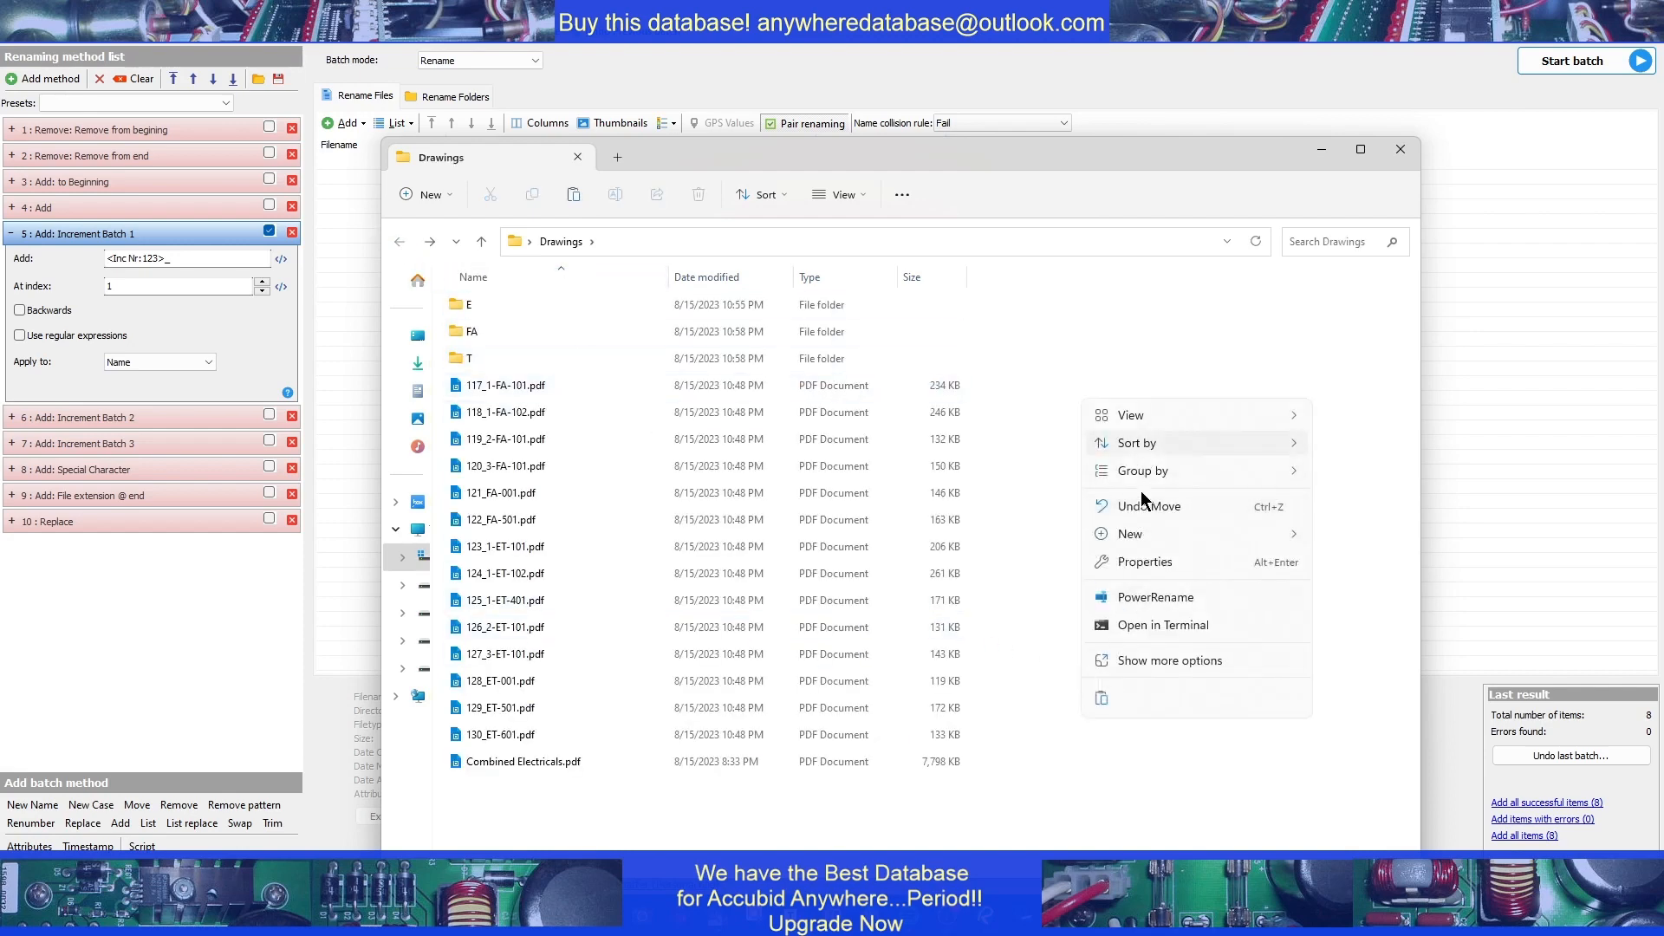
{"action": "left_click", "coordinate": [1103, 699]}
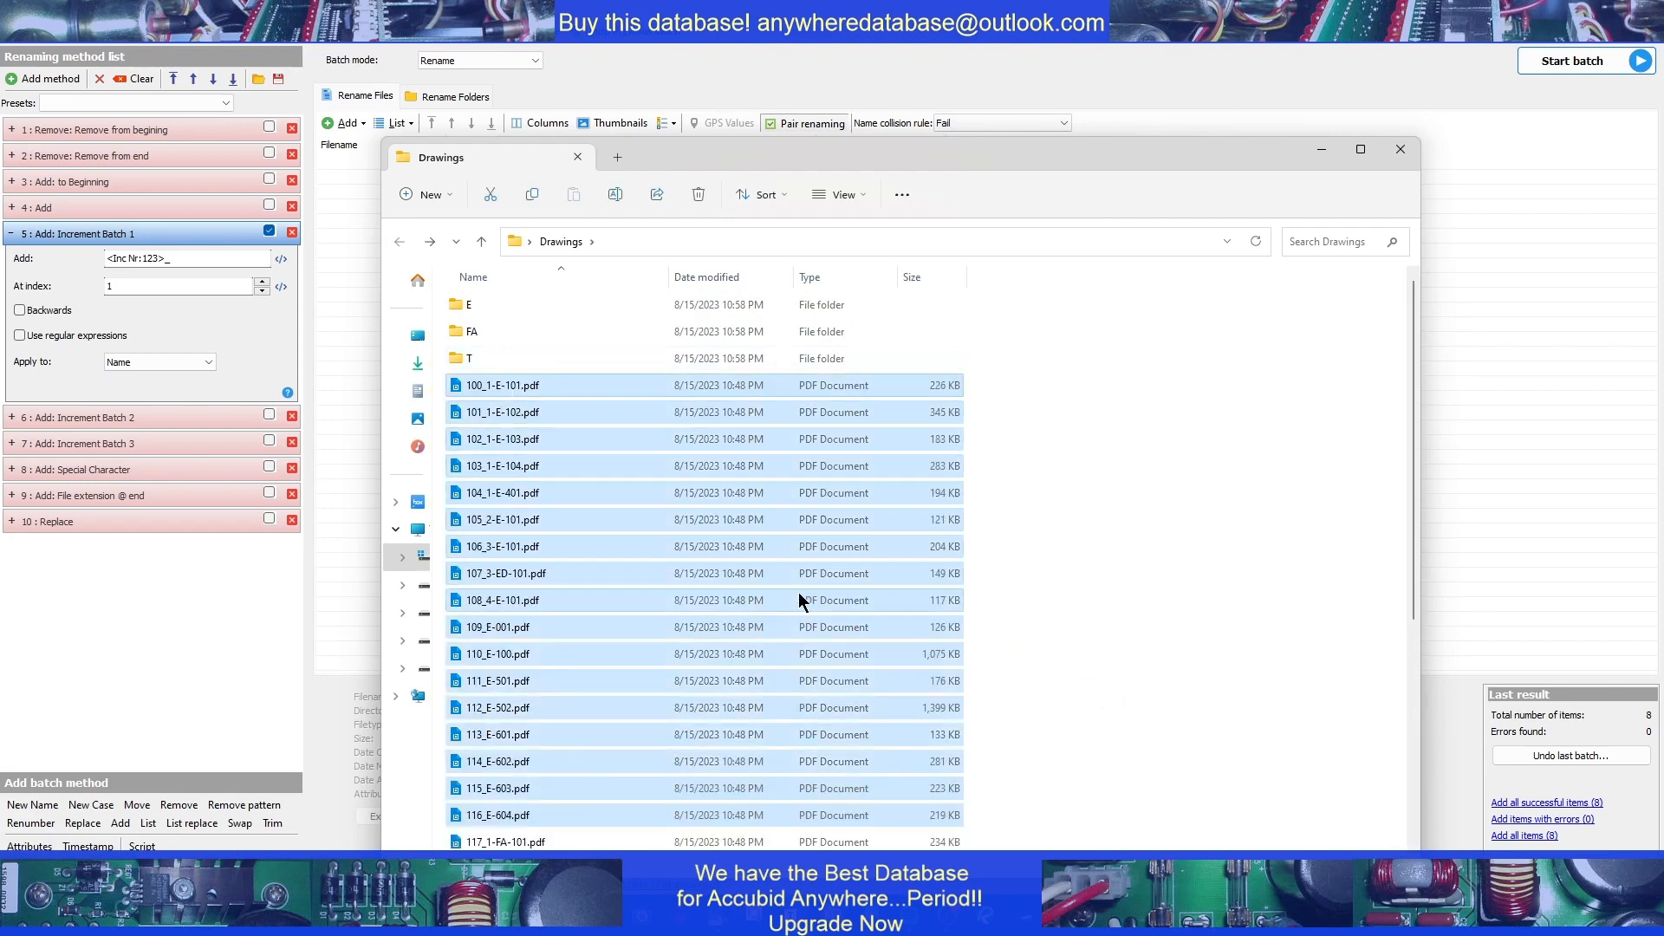
Delete the emptied E, FA and T subfolders from the Drawings folder
{"action": "left_click", "coordinate": [462, 305]}
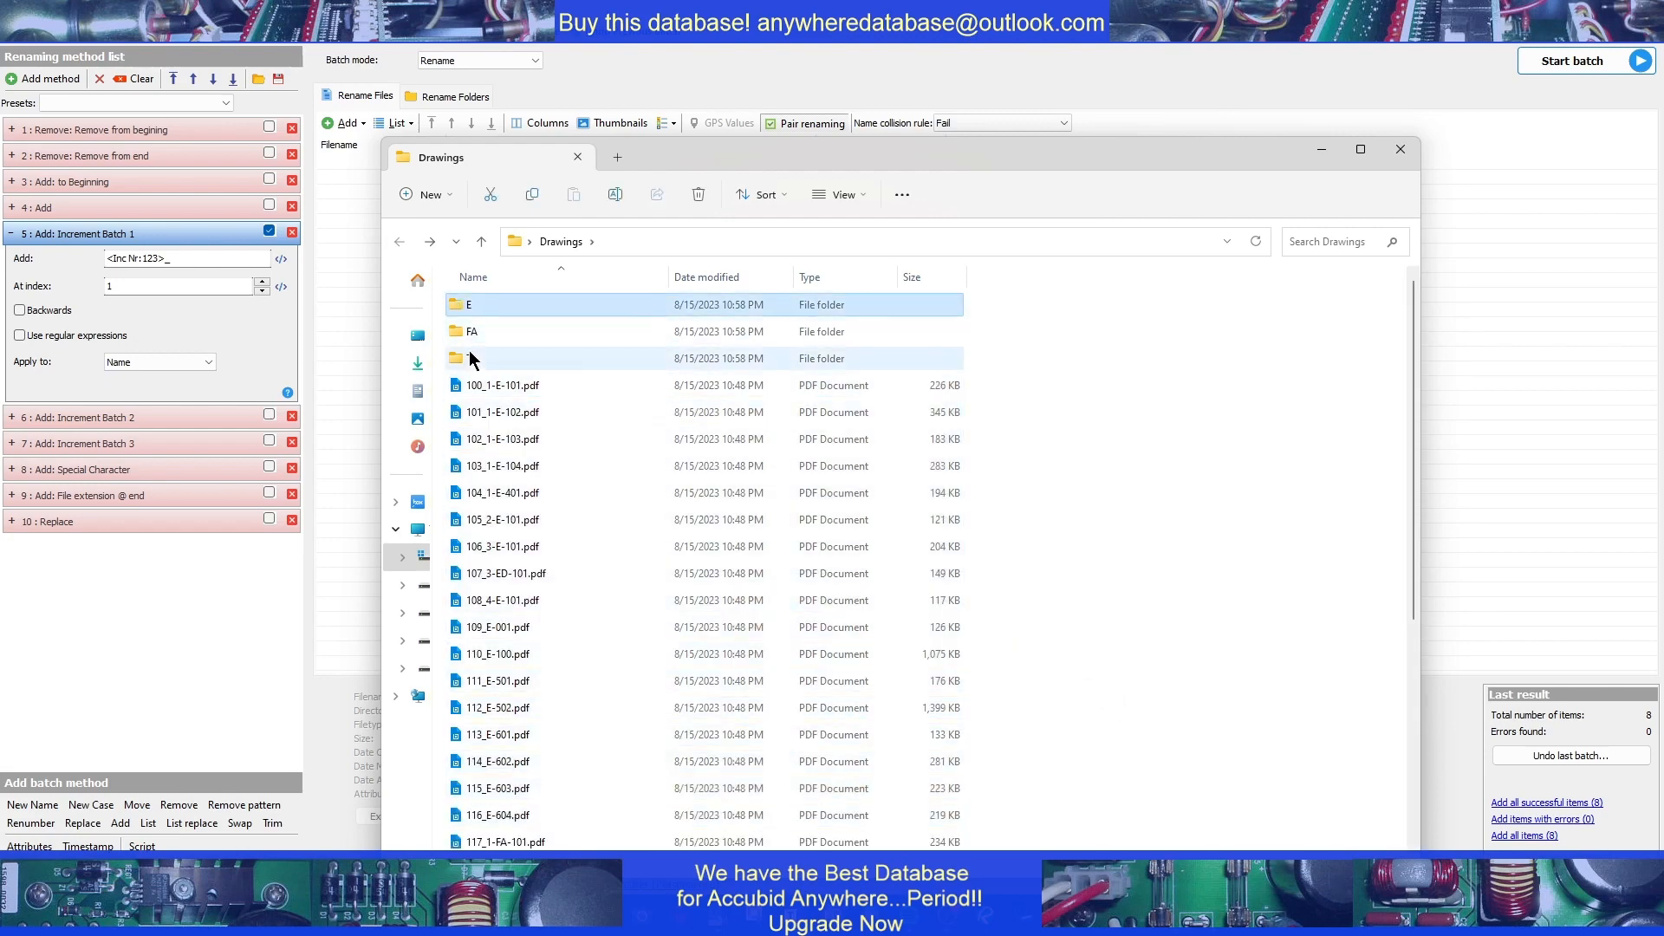
{"action": "left_click", "coordinate": [538, 354], "text": "shift"}
{"action": "key", "text": "Delete"}
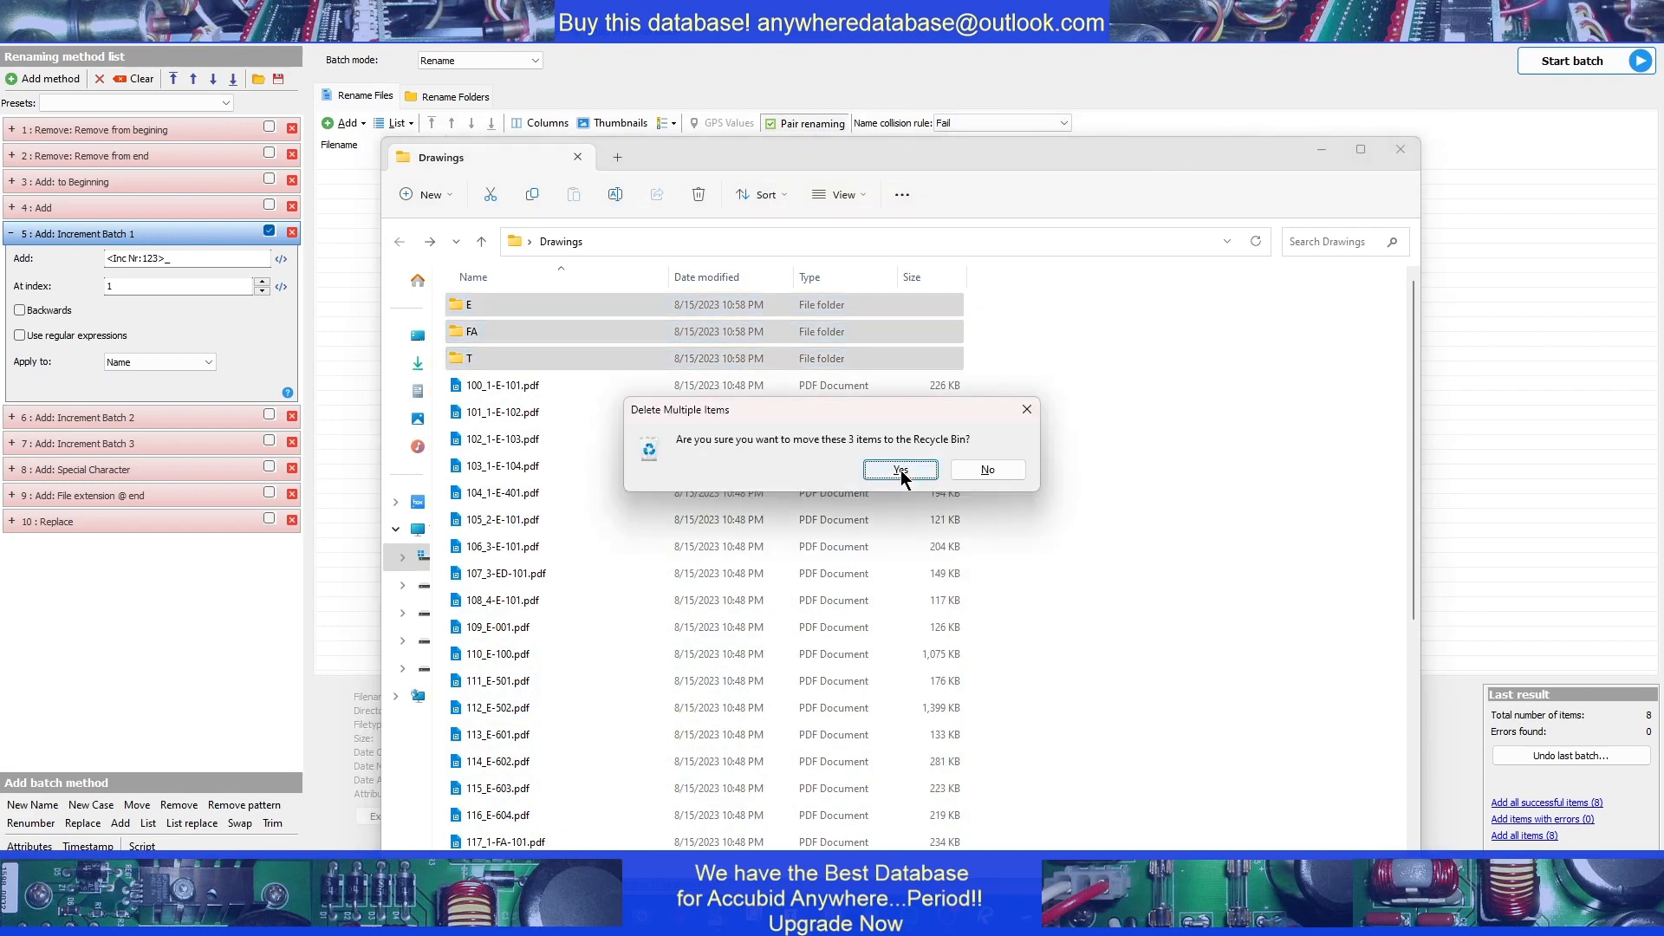
{"action": "left_click", "coordinate": [893, 473]}
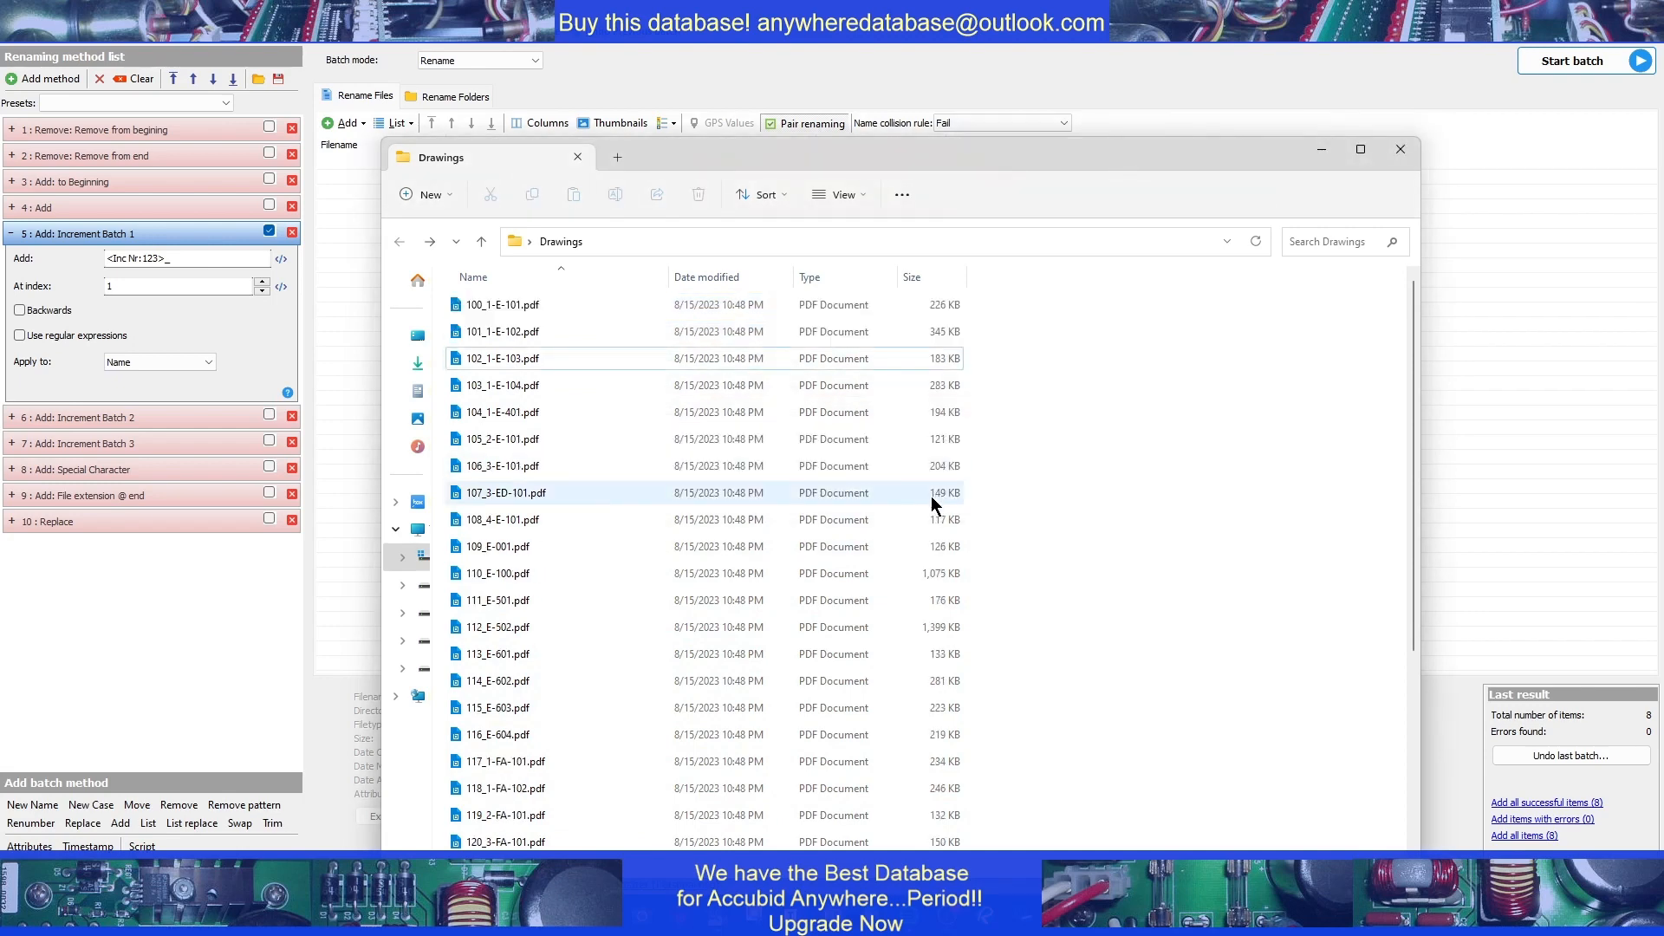
Review the Drawings folder's file list to check the number prefixes and order of the E, FA and ET drawings
{"action": "scroll", "coordinate": [1156, 572], "scroll_direction": "down", "scroll_amount": 3}
{"action": "scroll", "coordinate": [1149, 574], "scroll_direction": "up", "scroll_amount": 3}
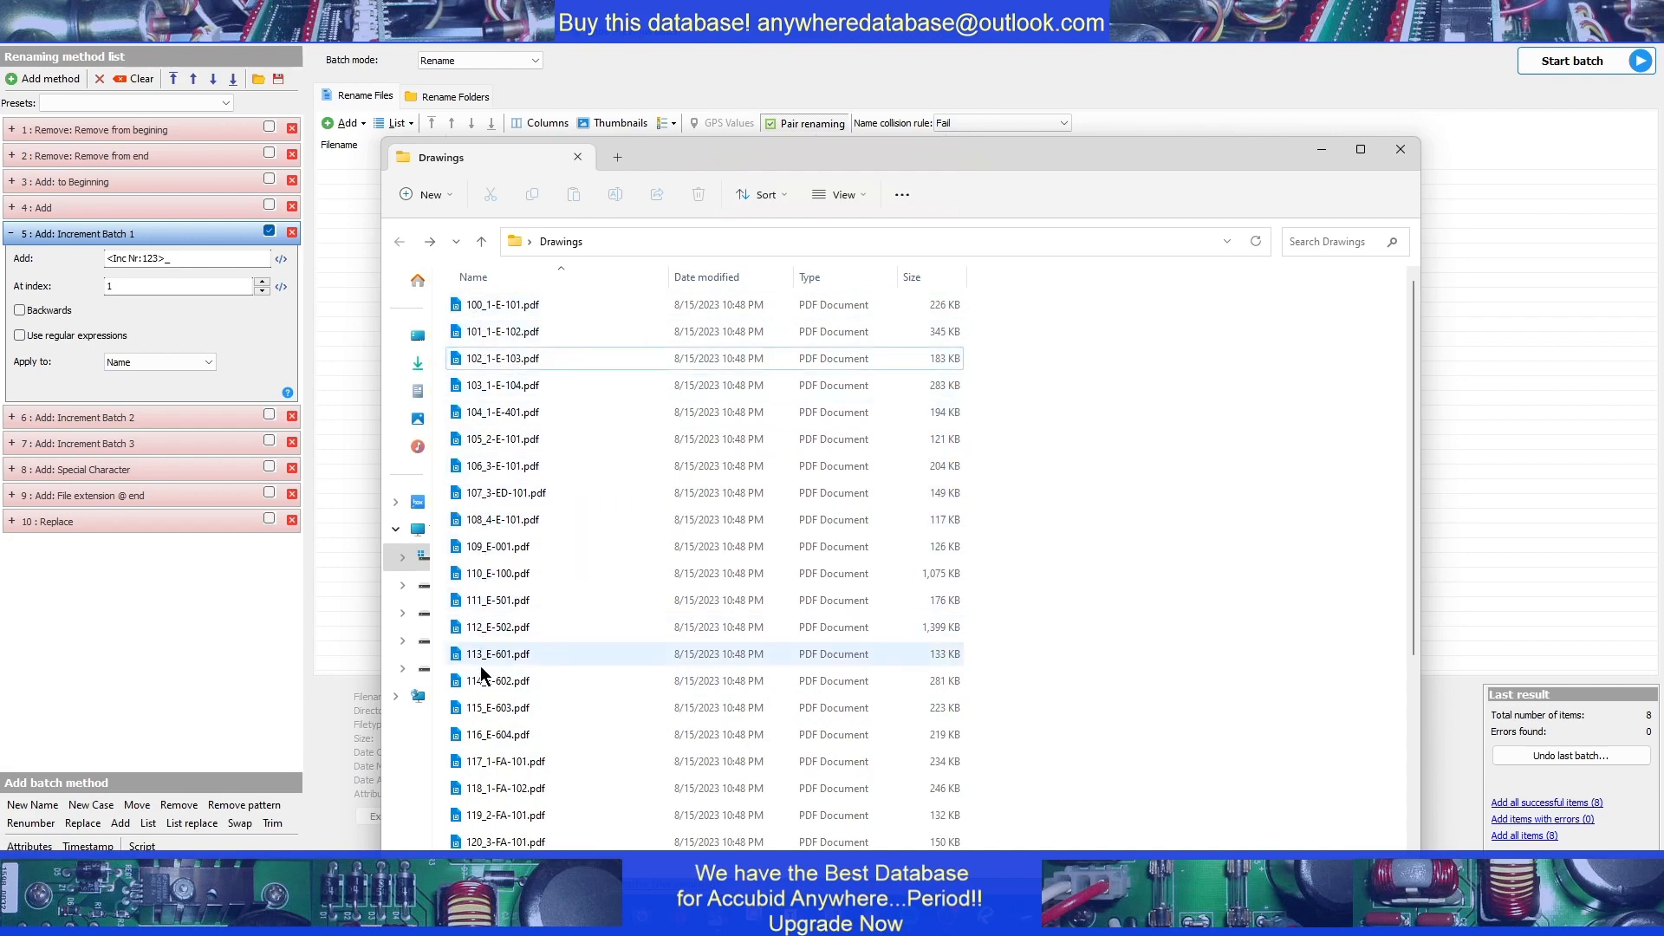
{"action": "scroll", "coordinate": [480, 684], "scroll_direction": "down", "scroll_amount": 1}
{"action": "scroll", "coordinate": [491, 741], "scroll_direction": "down", "scroll_amount": 3}
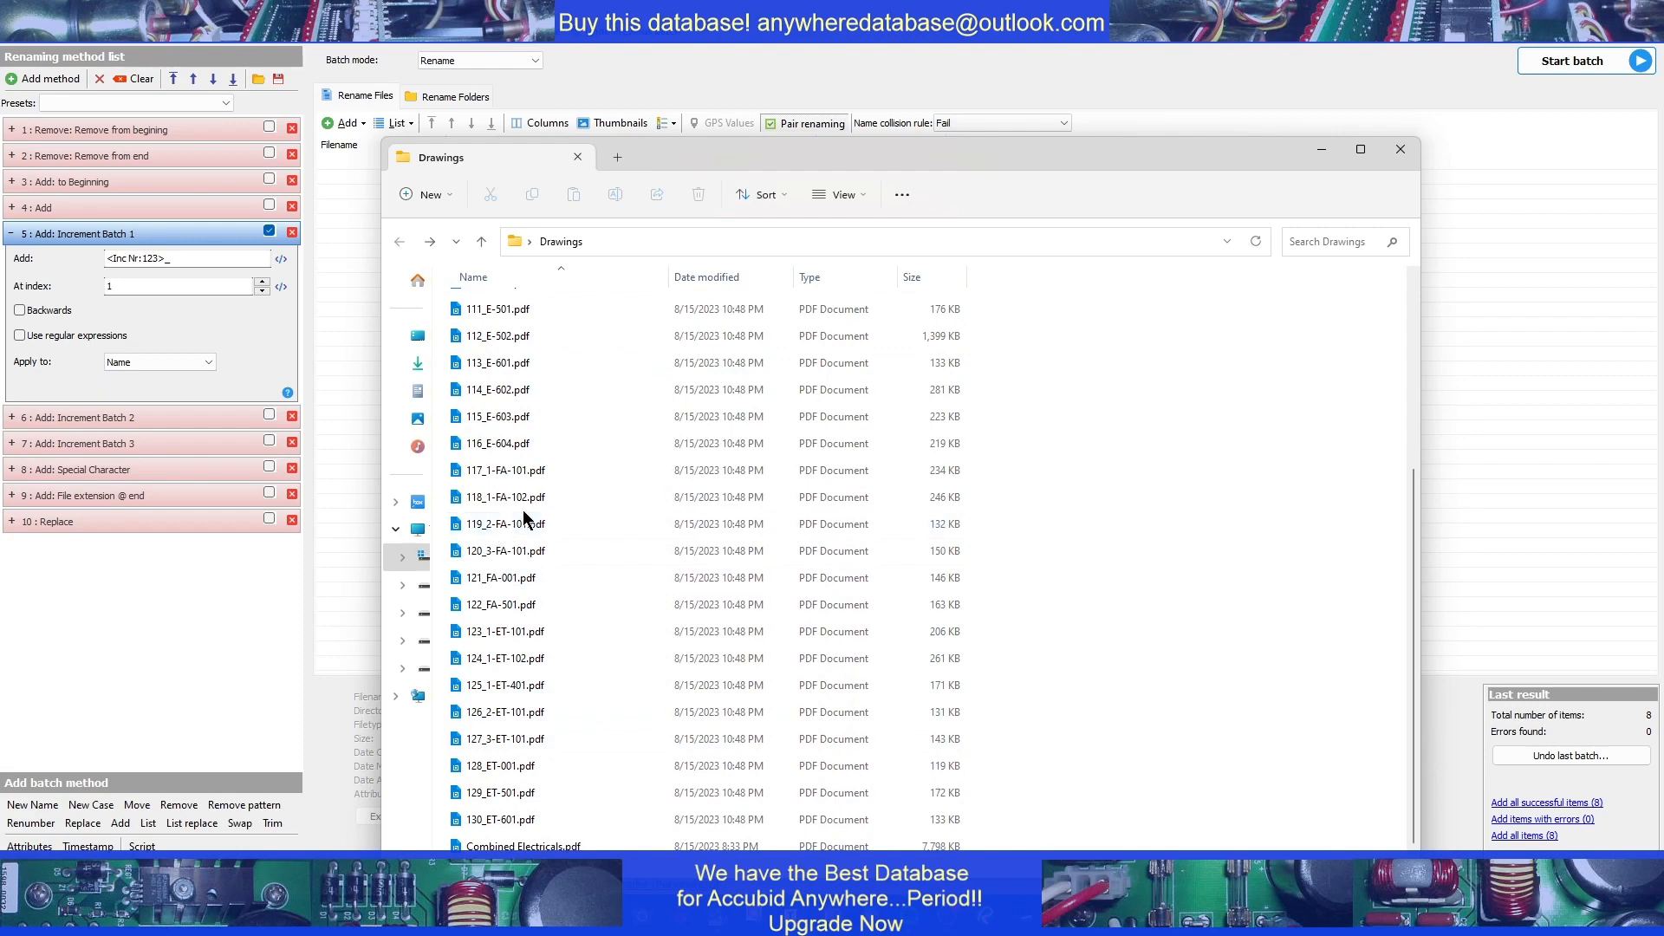
{"action": "scroll", "coordinate": [538, 468], "scroll_direction": "up", "scroll_amount": 4}
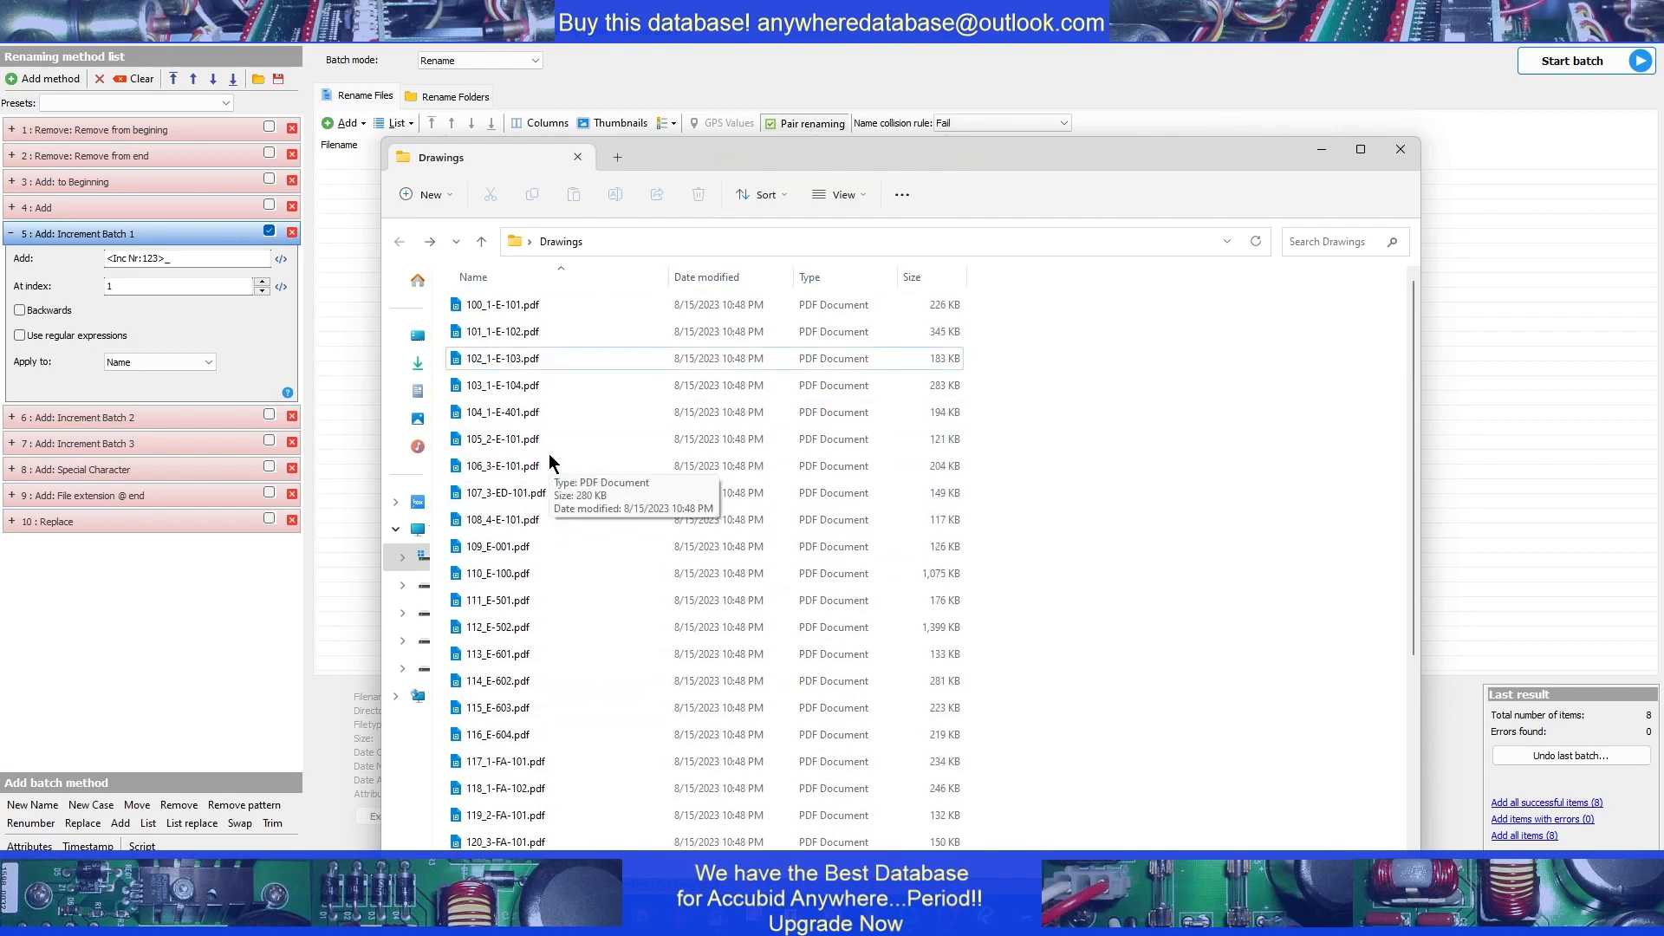